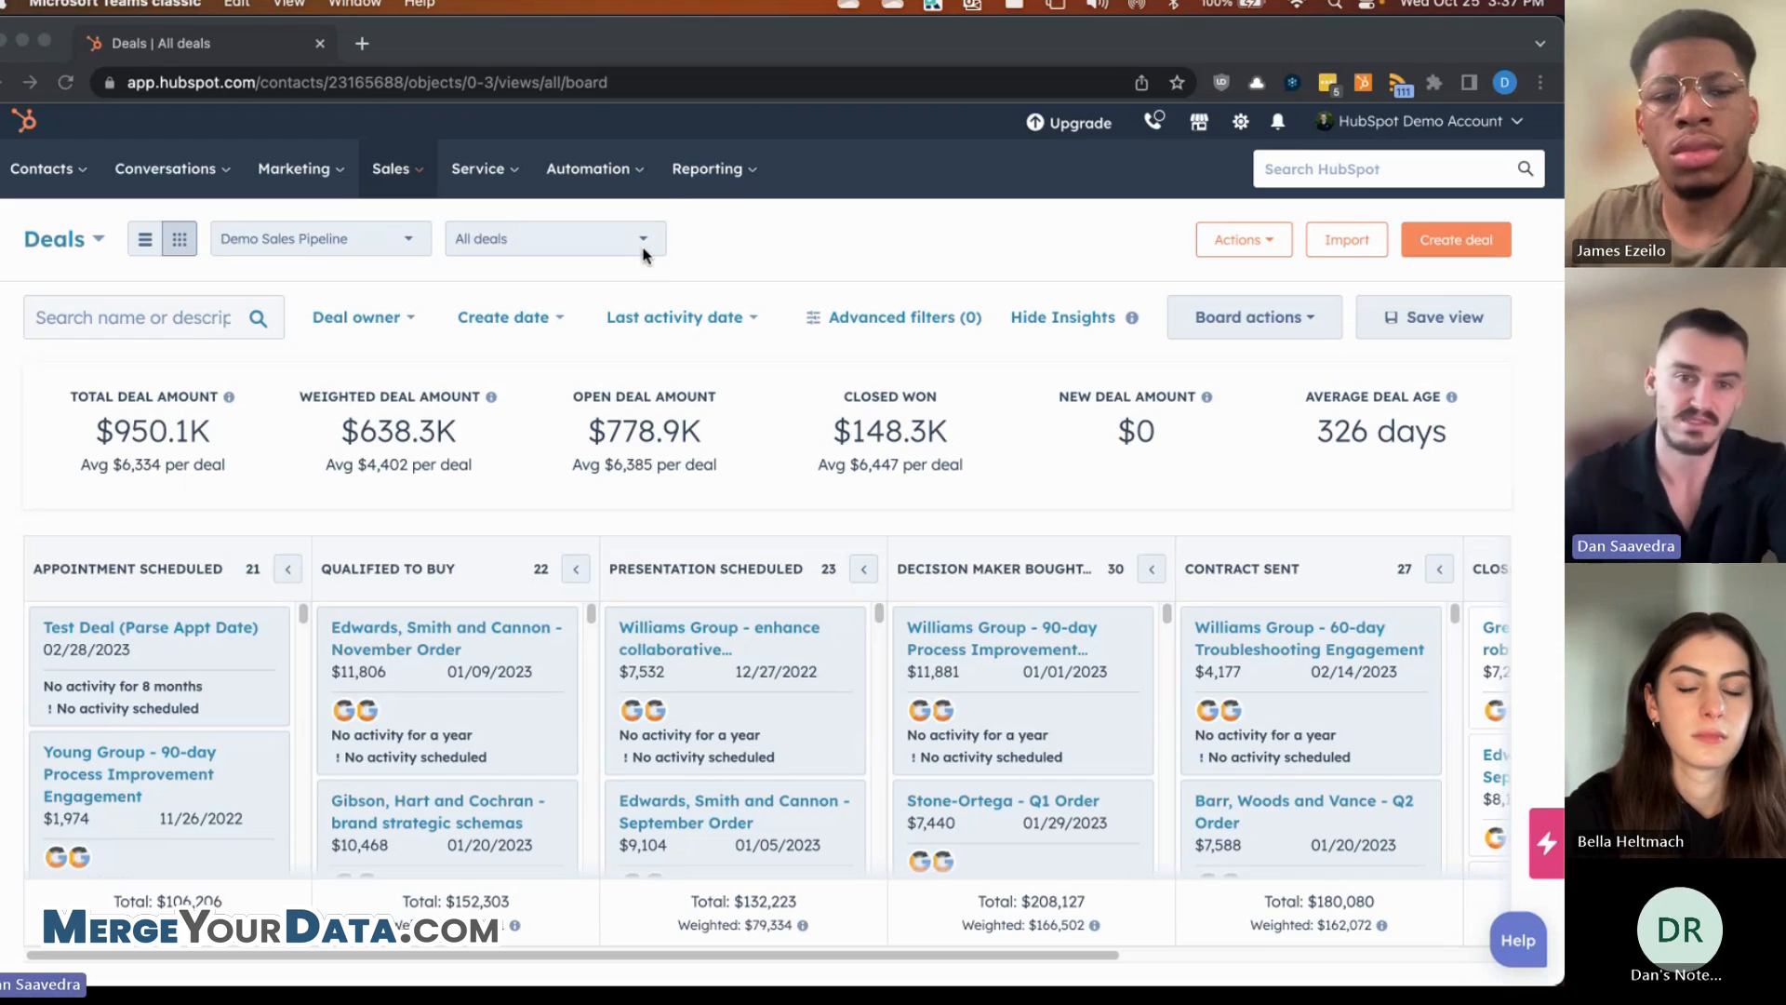
- Bring Chrome to the front on the Deals board and open the Reporting menu
click(779, 248)
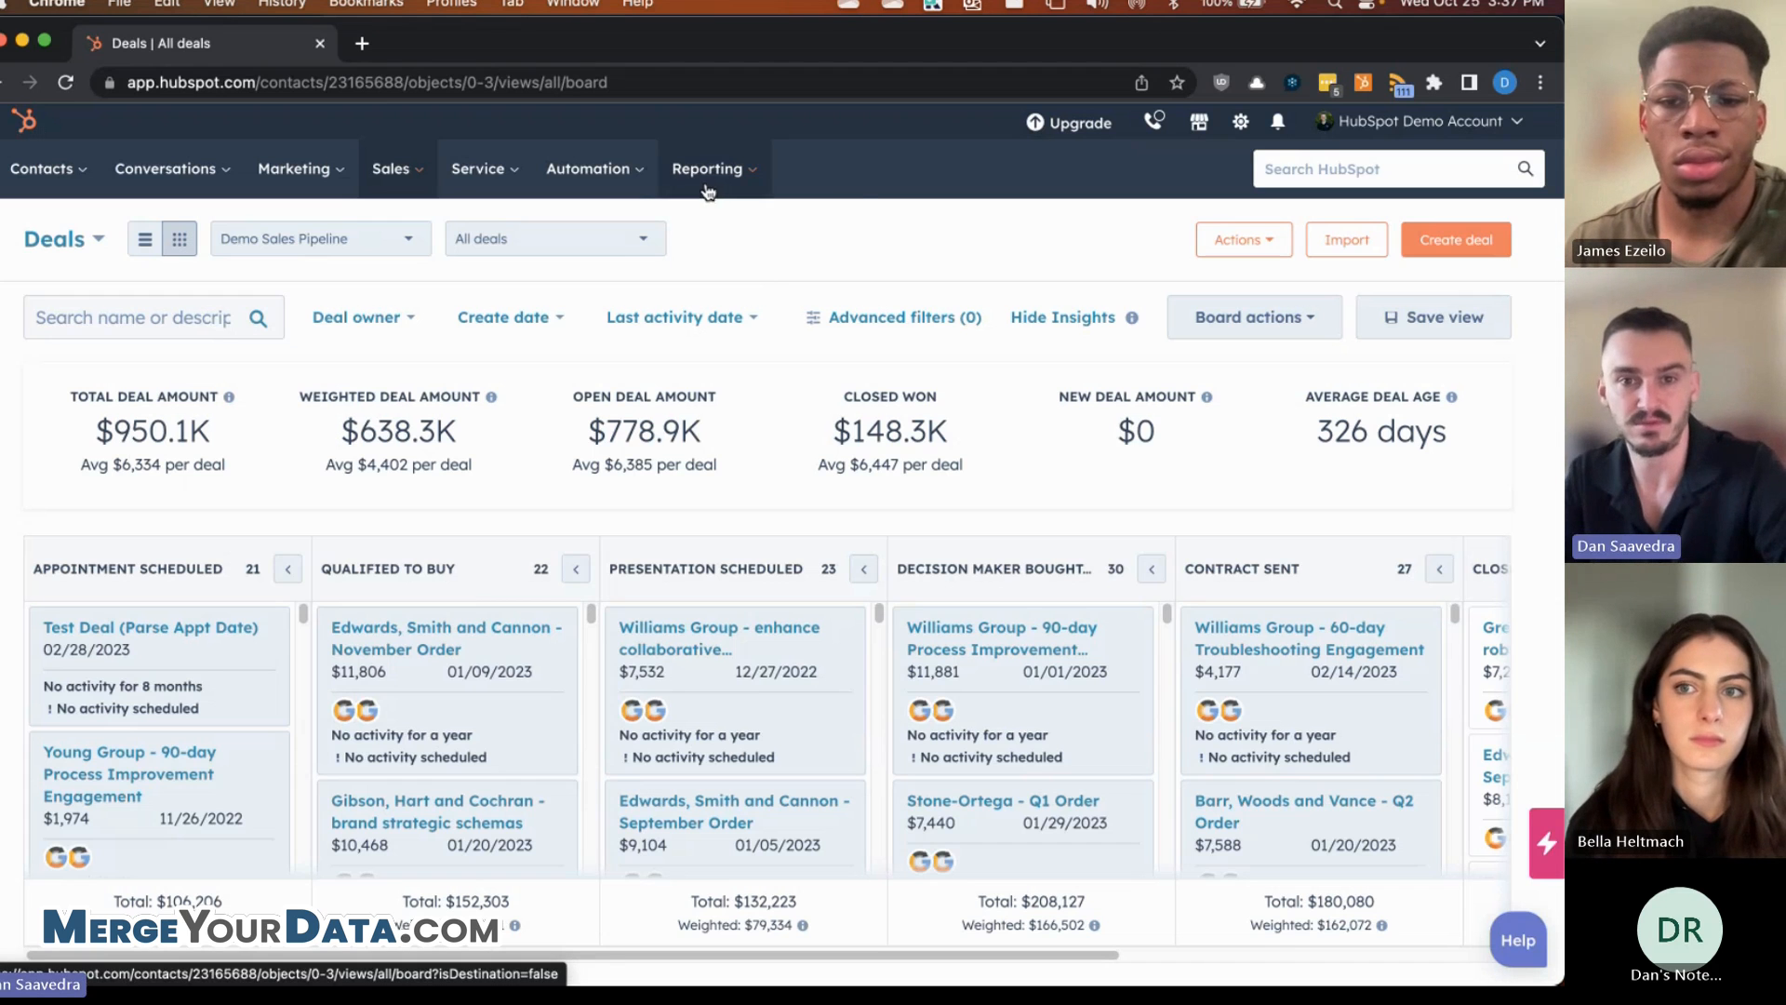
click(737, 188)
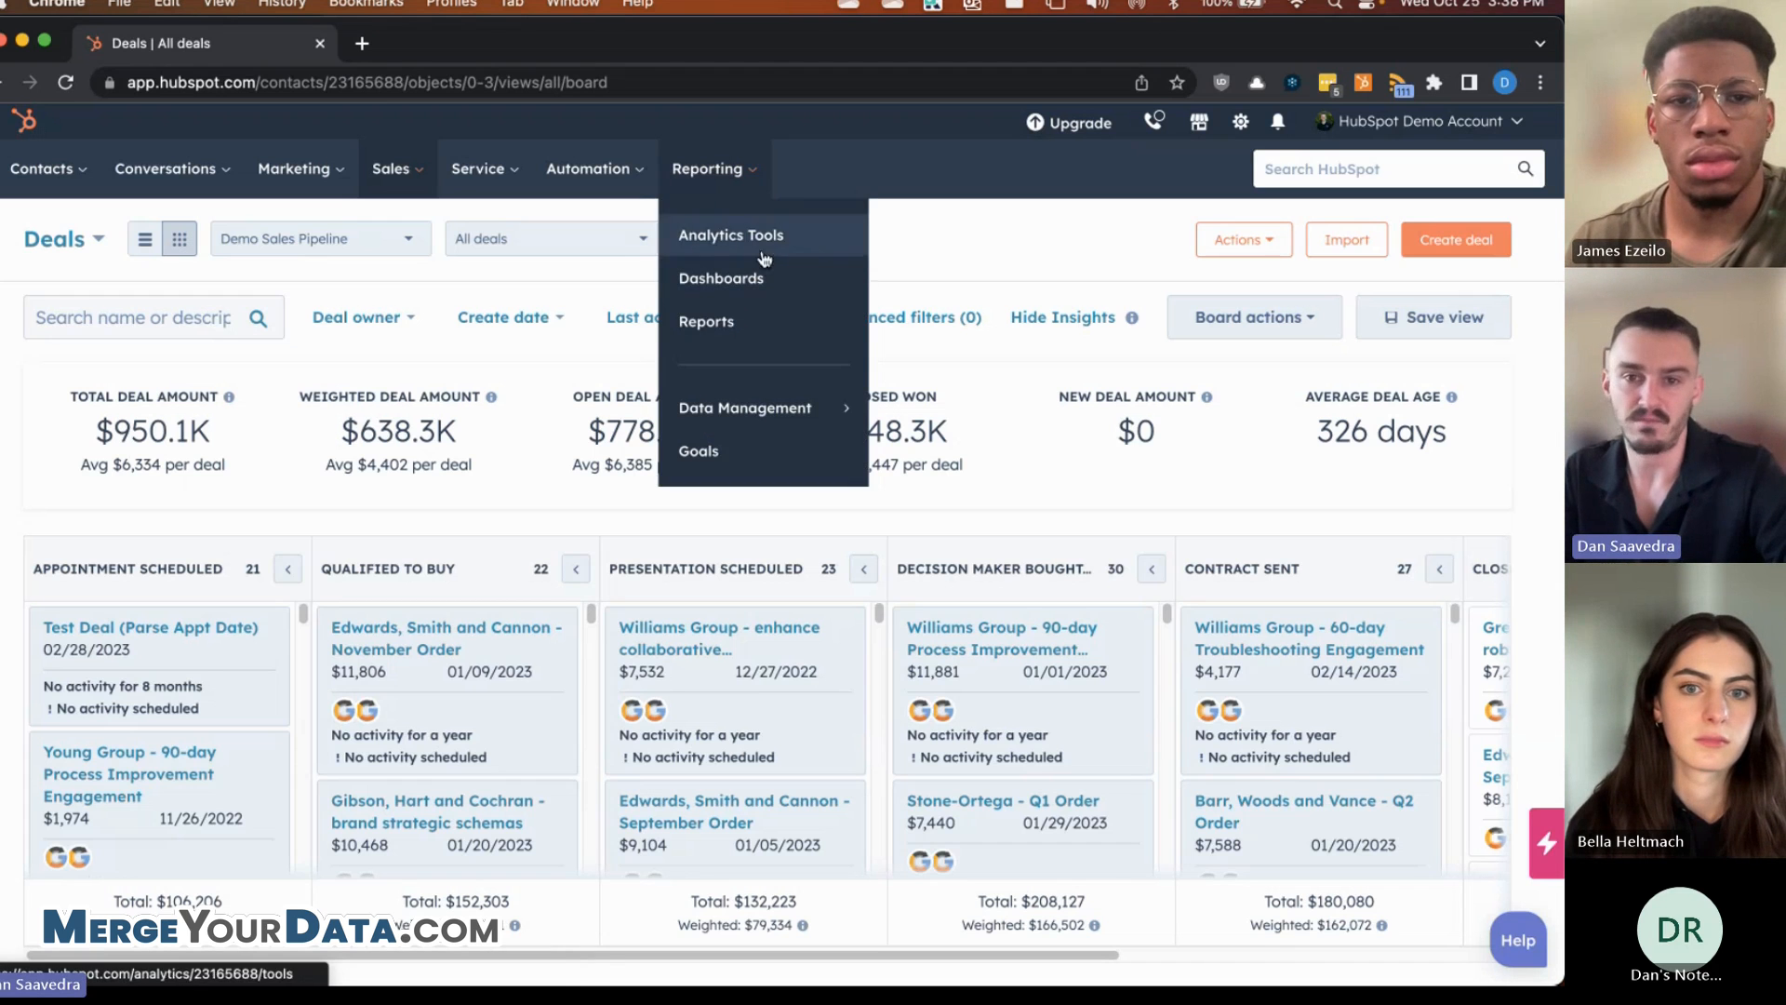
- Go to Reports, start a new report and pick the Custom Report Builder
click(703, 324)
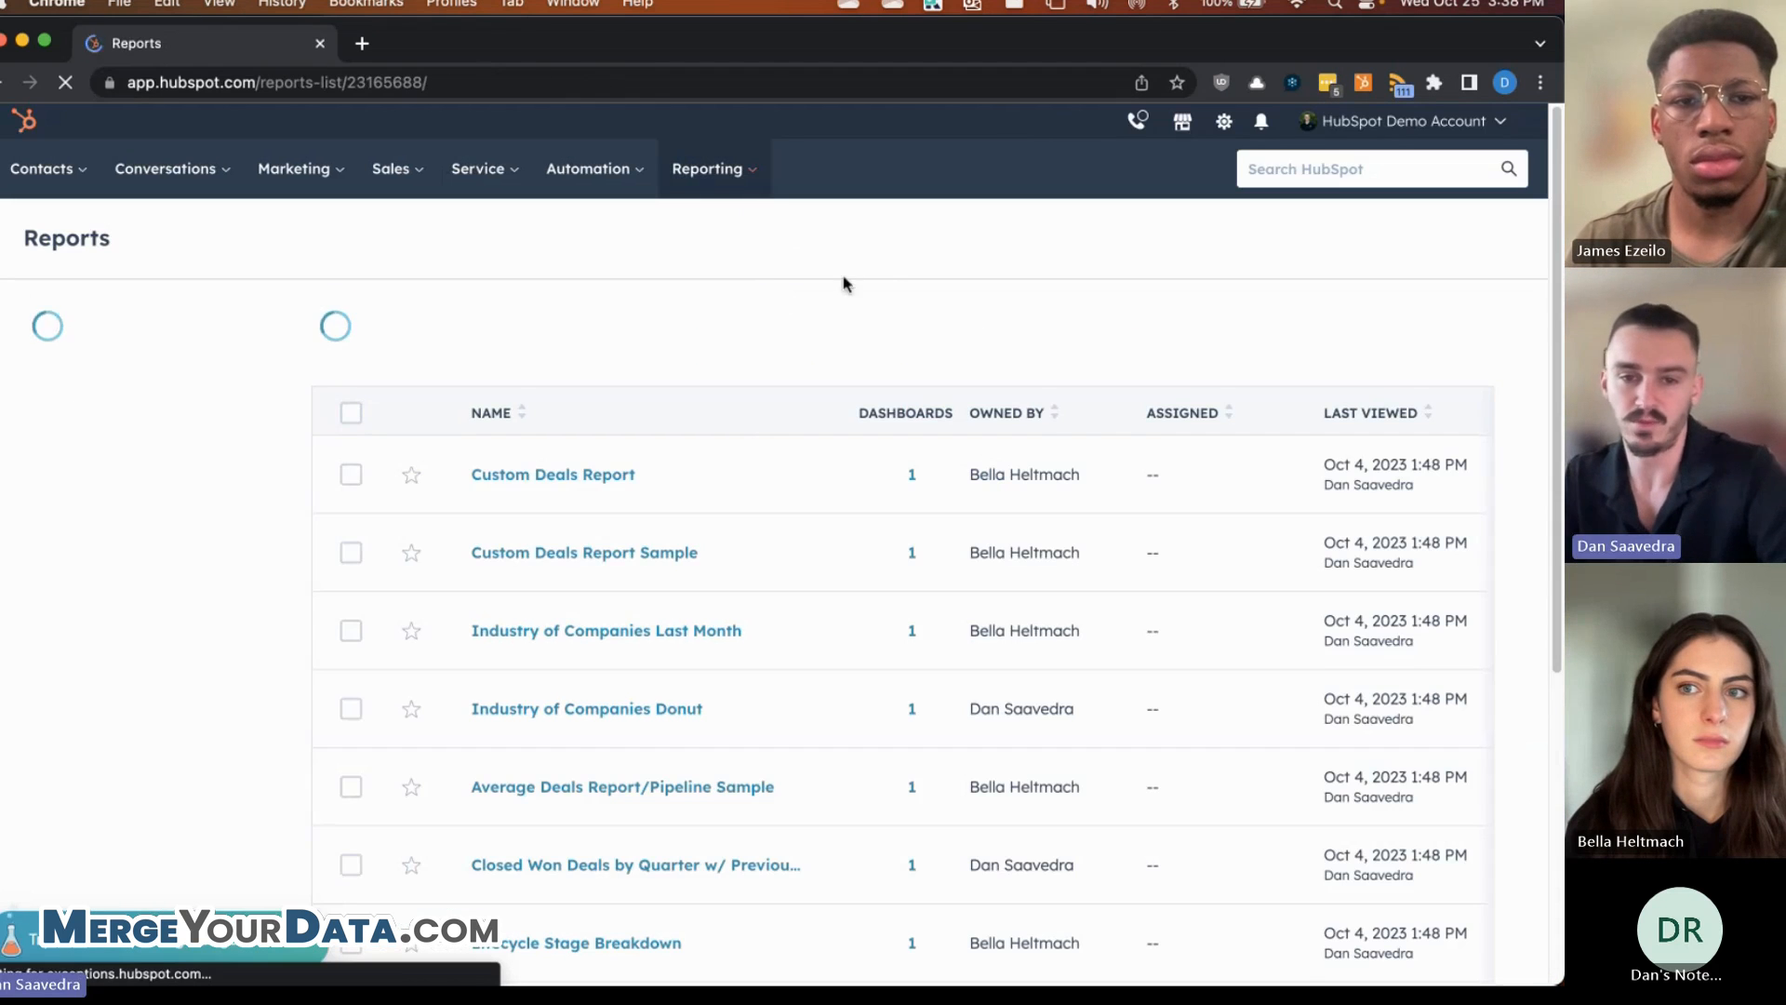
click(1395, 246)
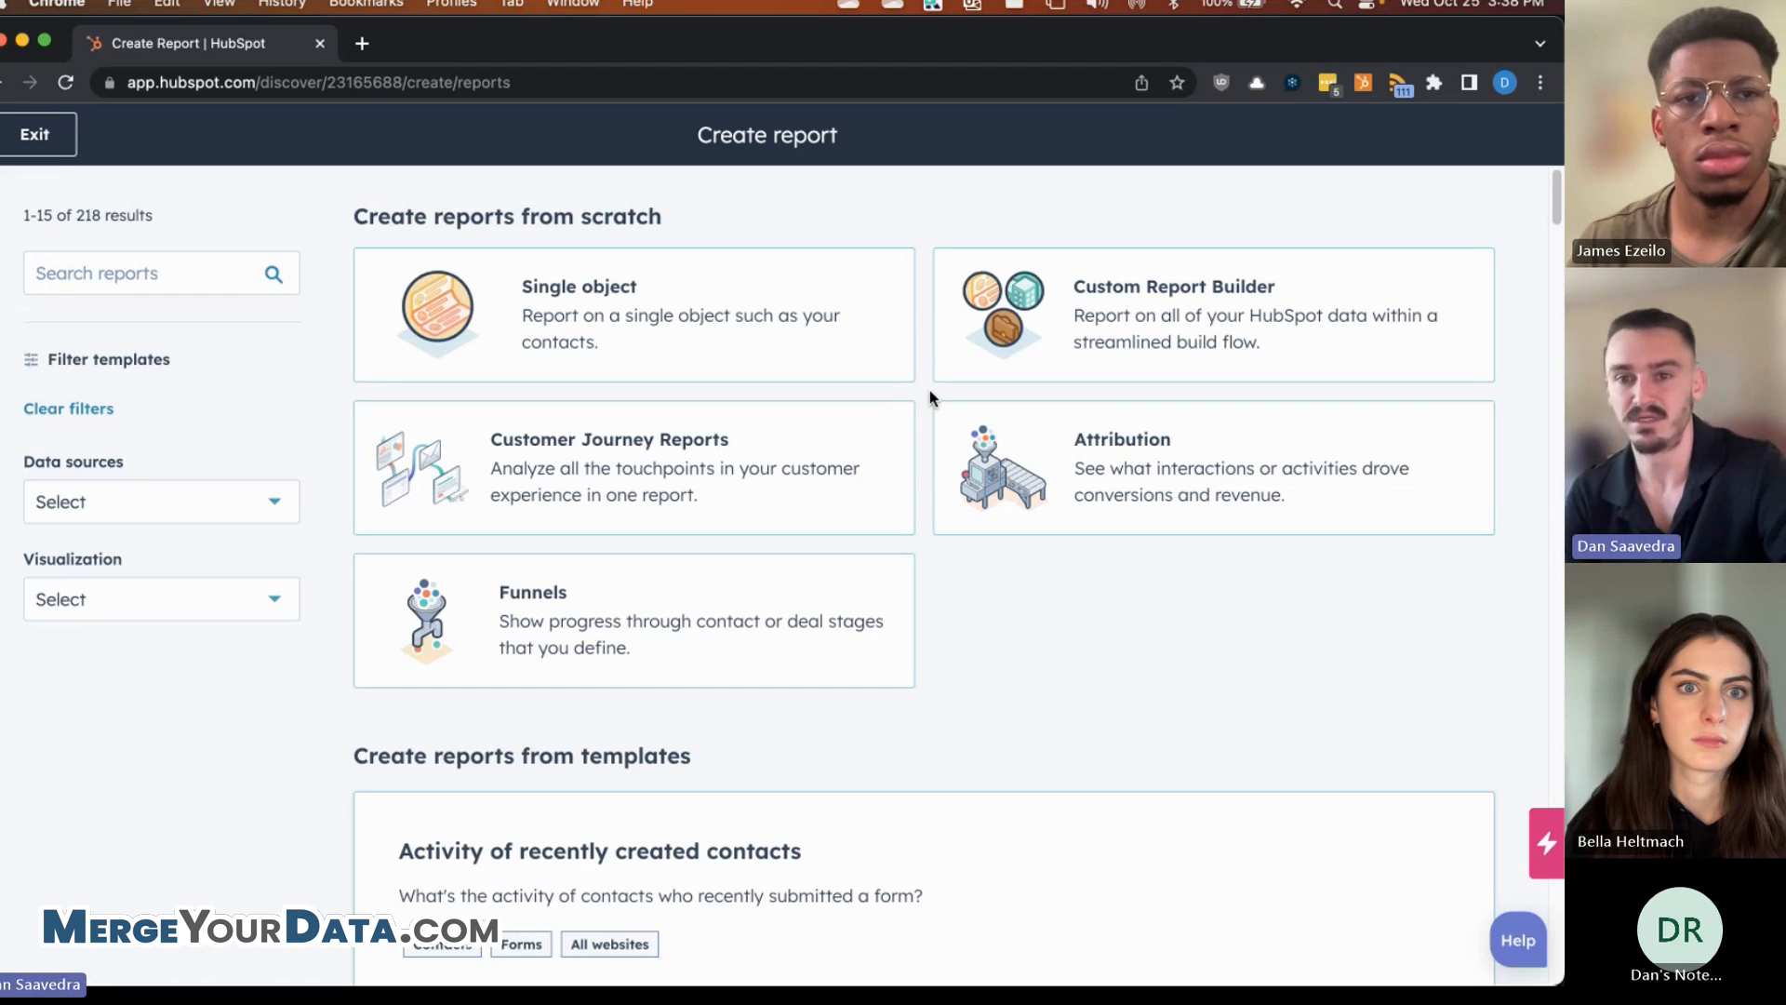
click(1188, 321)
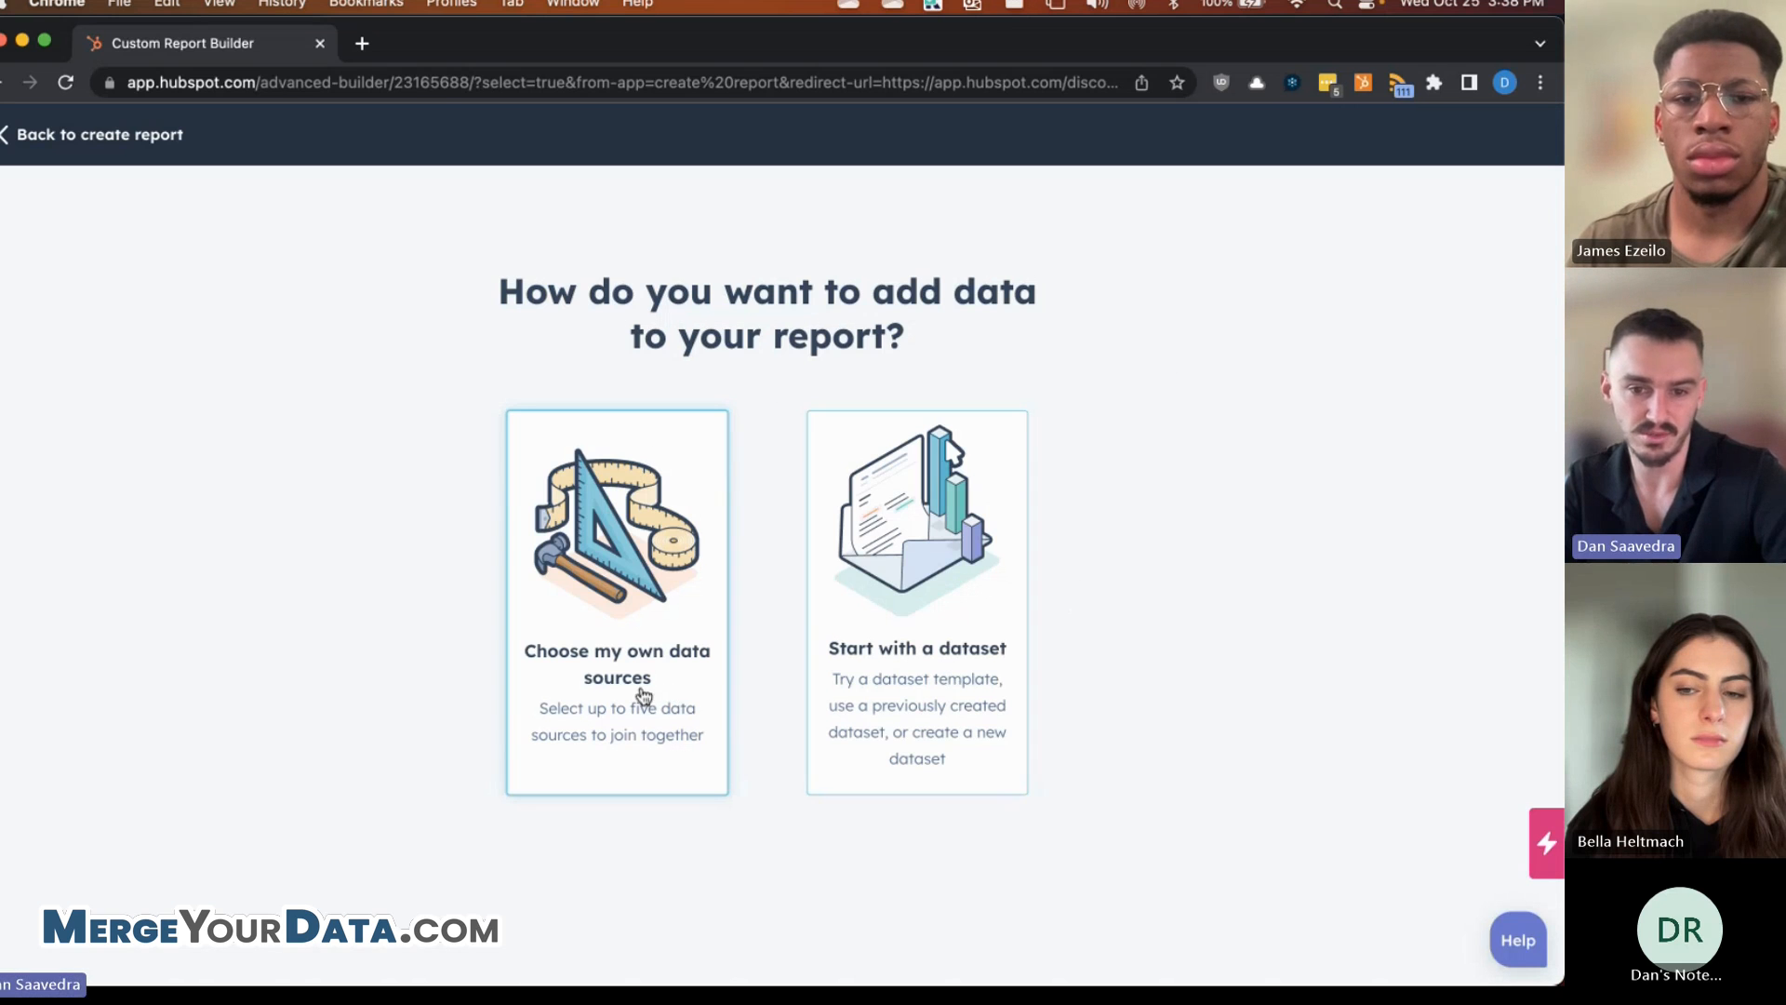
- Choose to use your own data sources and open the Primary data source list
click(622, 622)
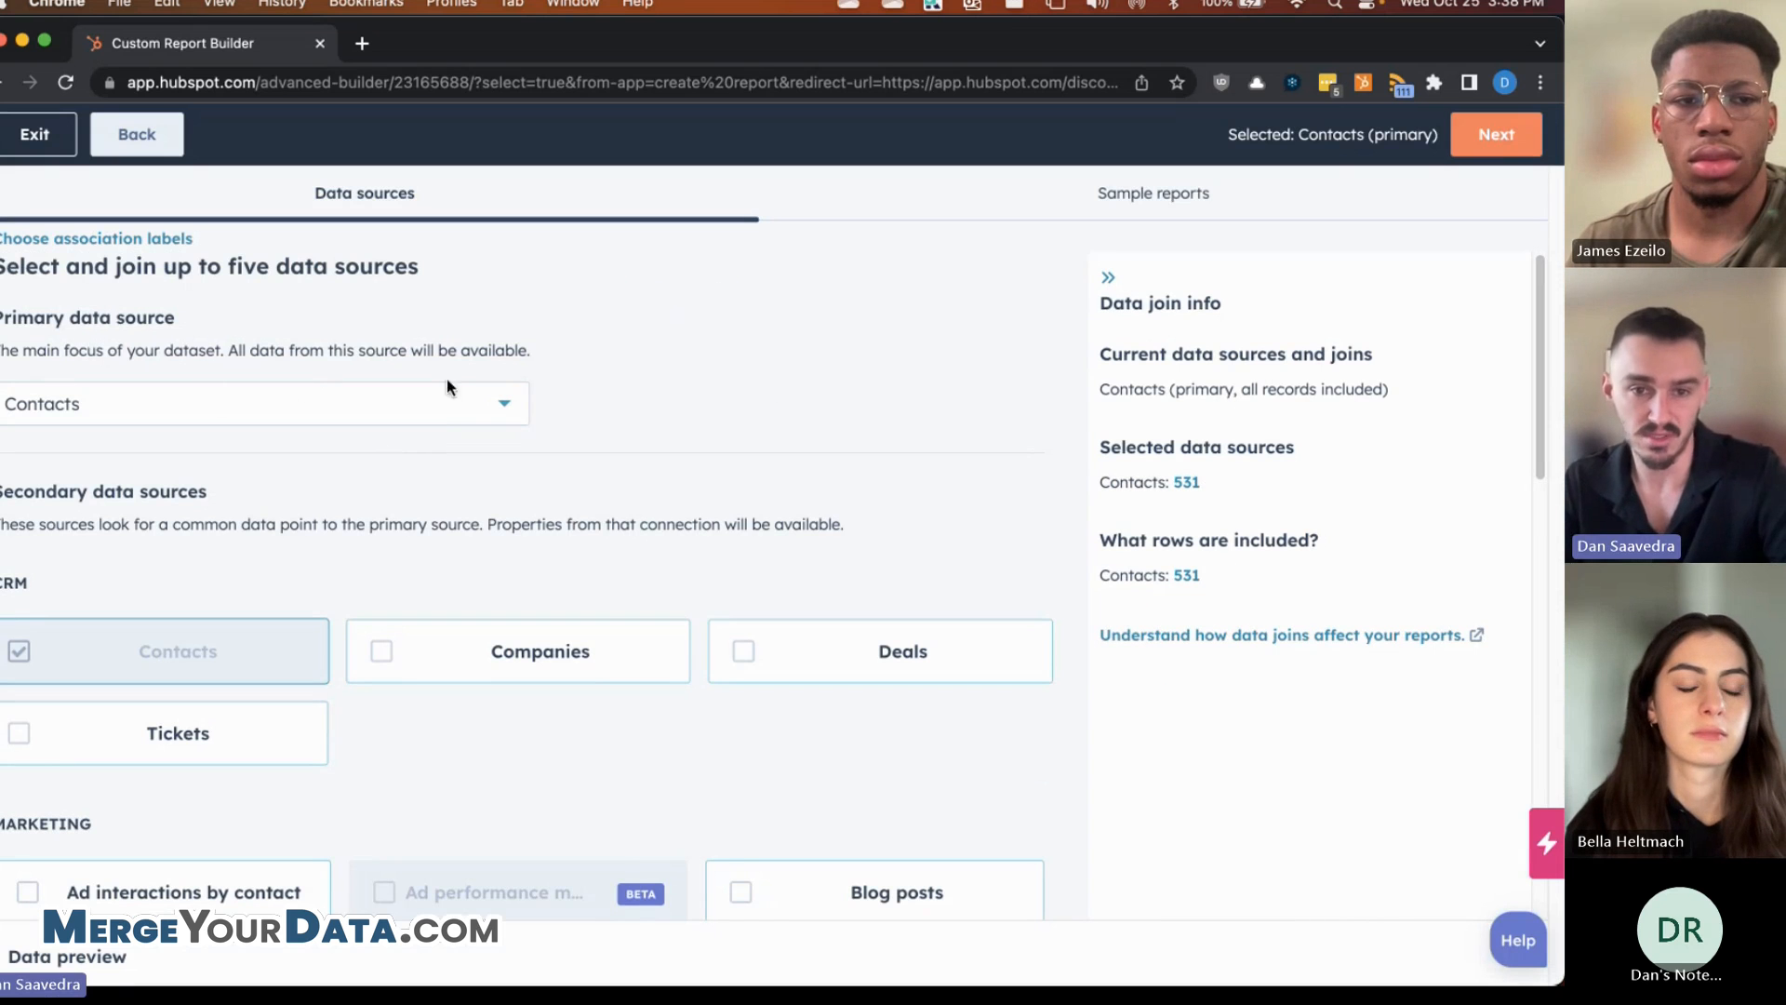
click(440, 412)
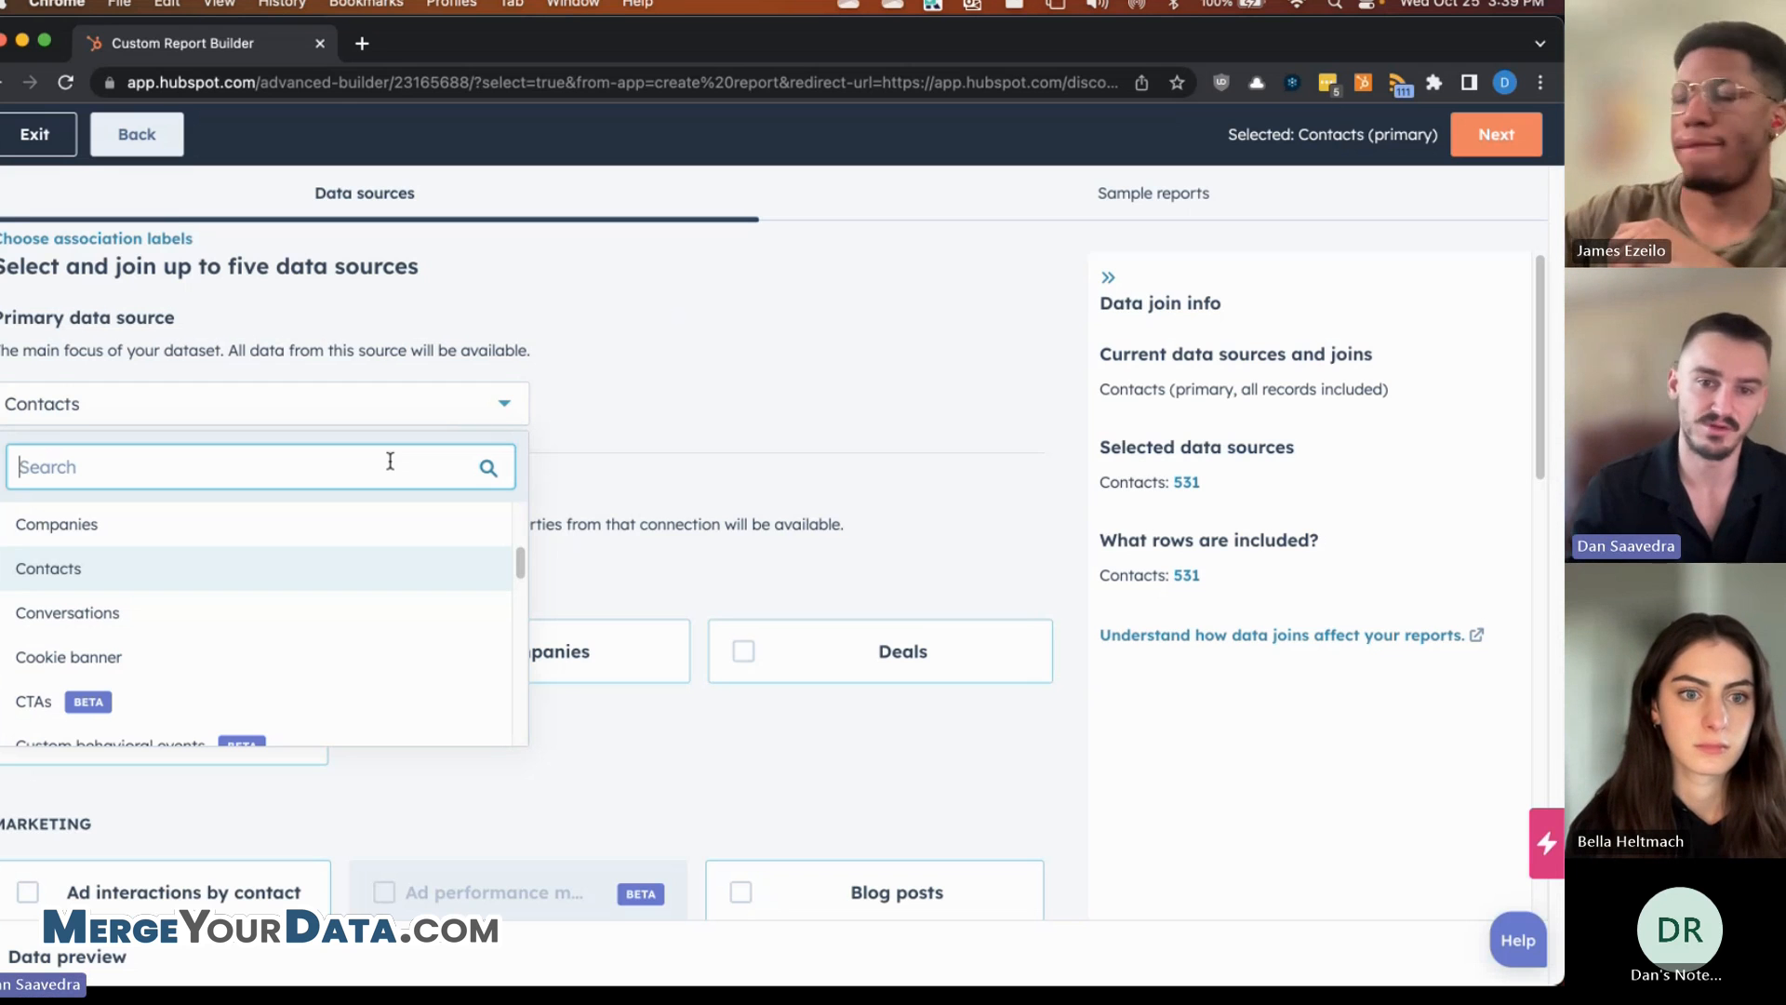
scroll(167, 618, down, 2)
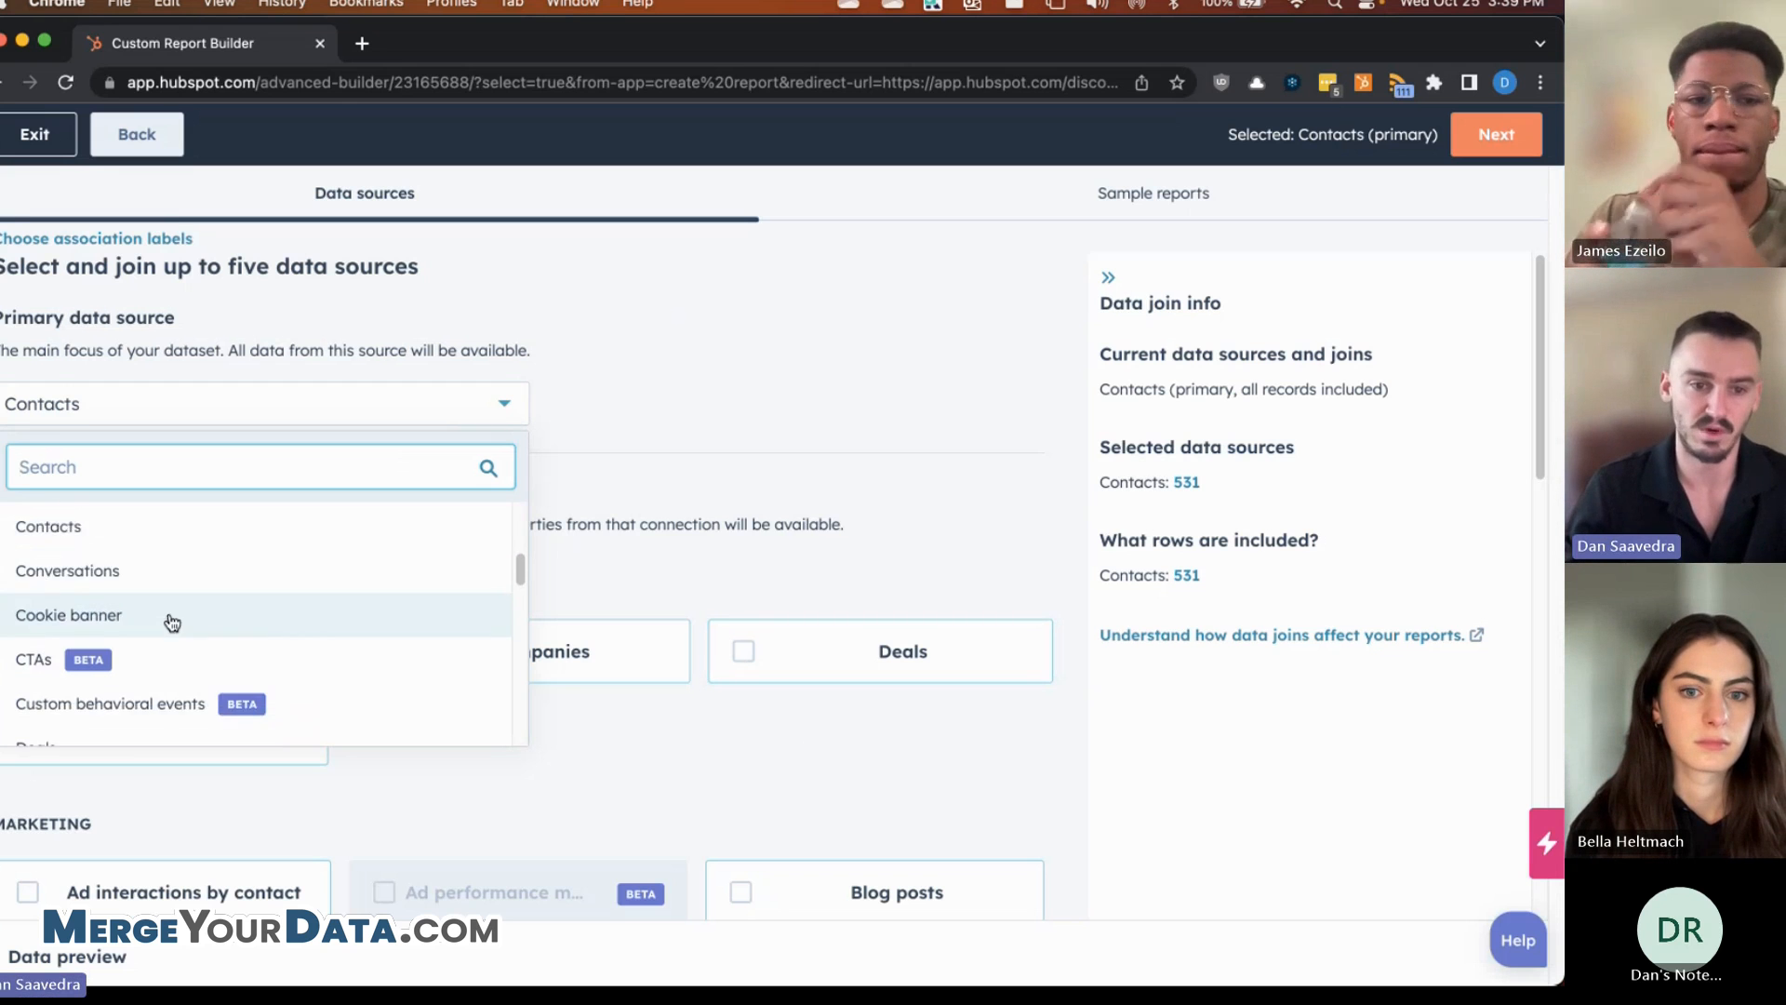
click(119, 714)
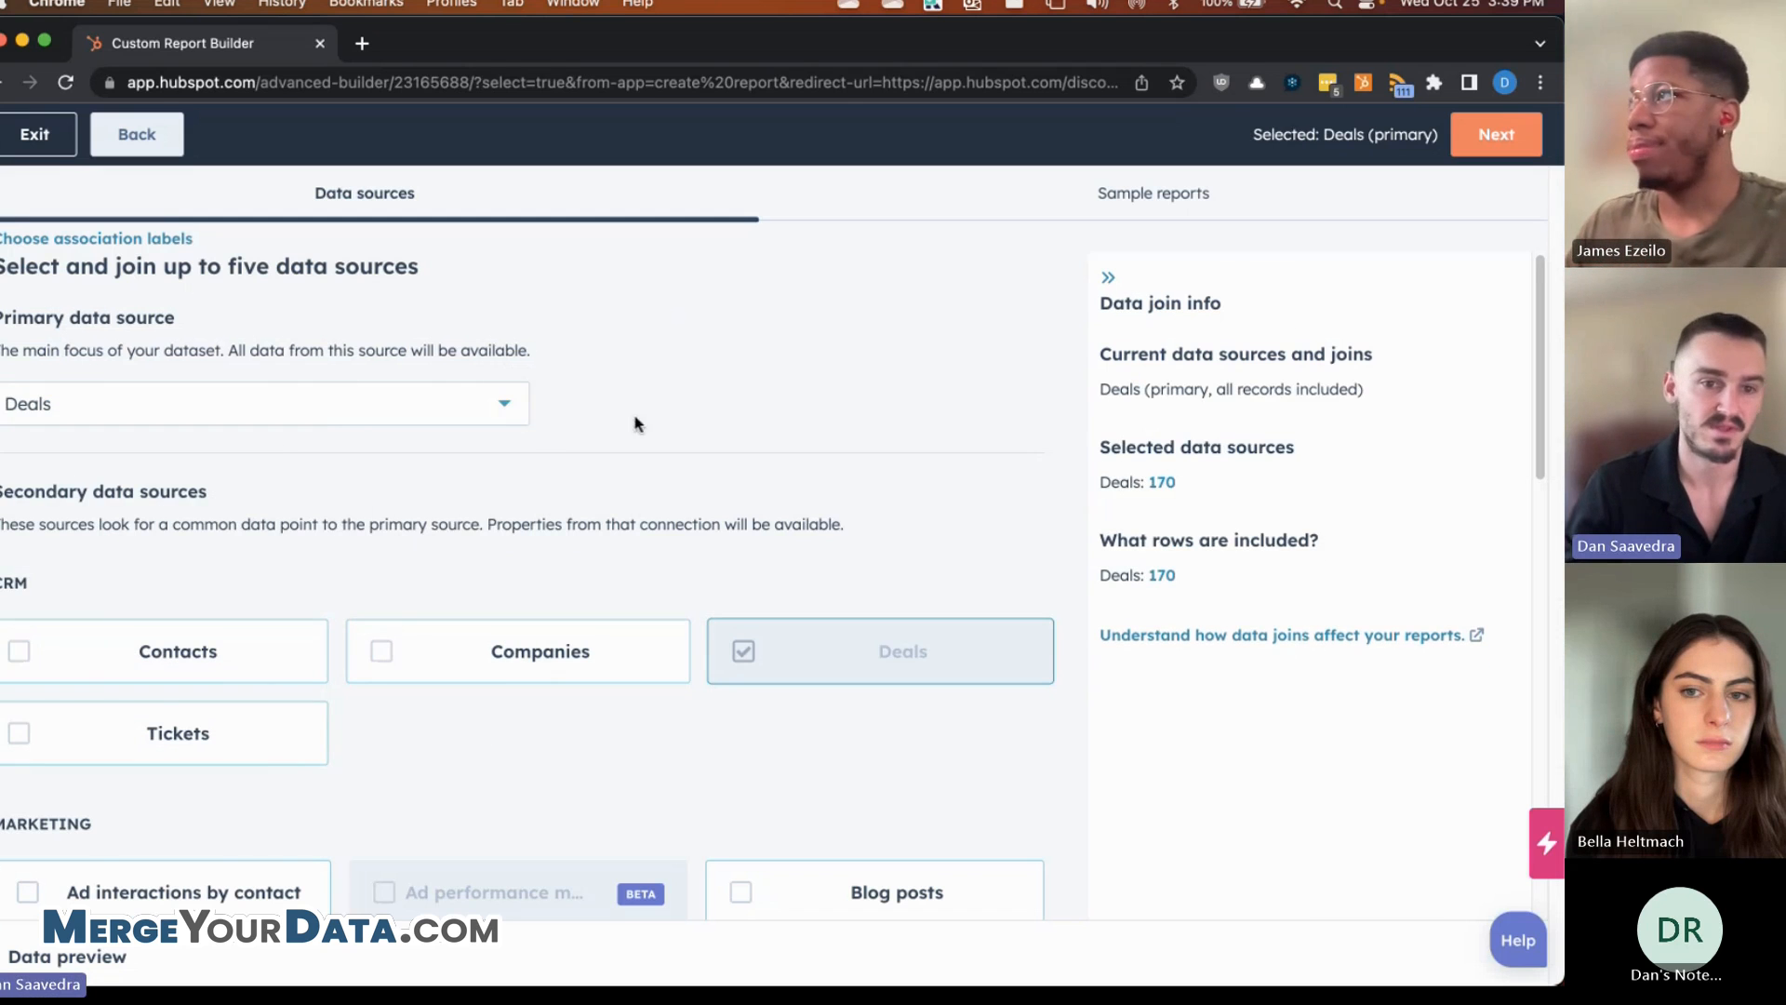
scroll(635, 423, down, 1)
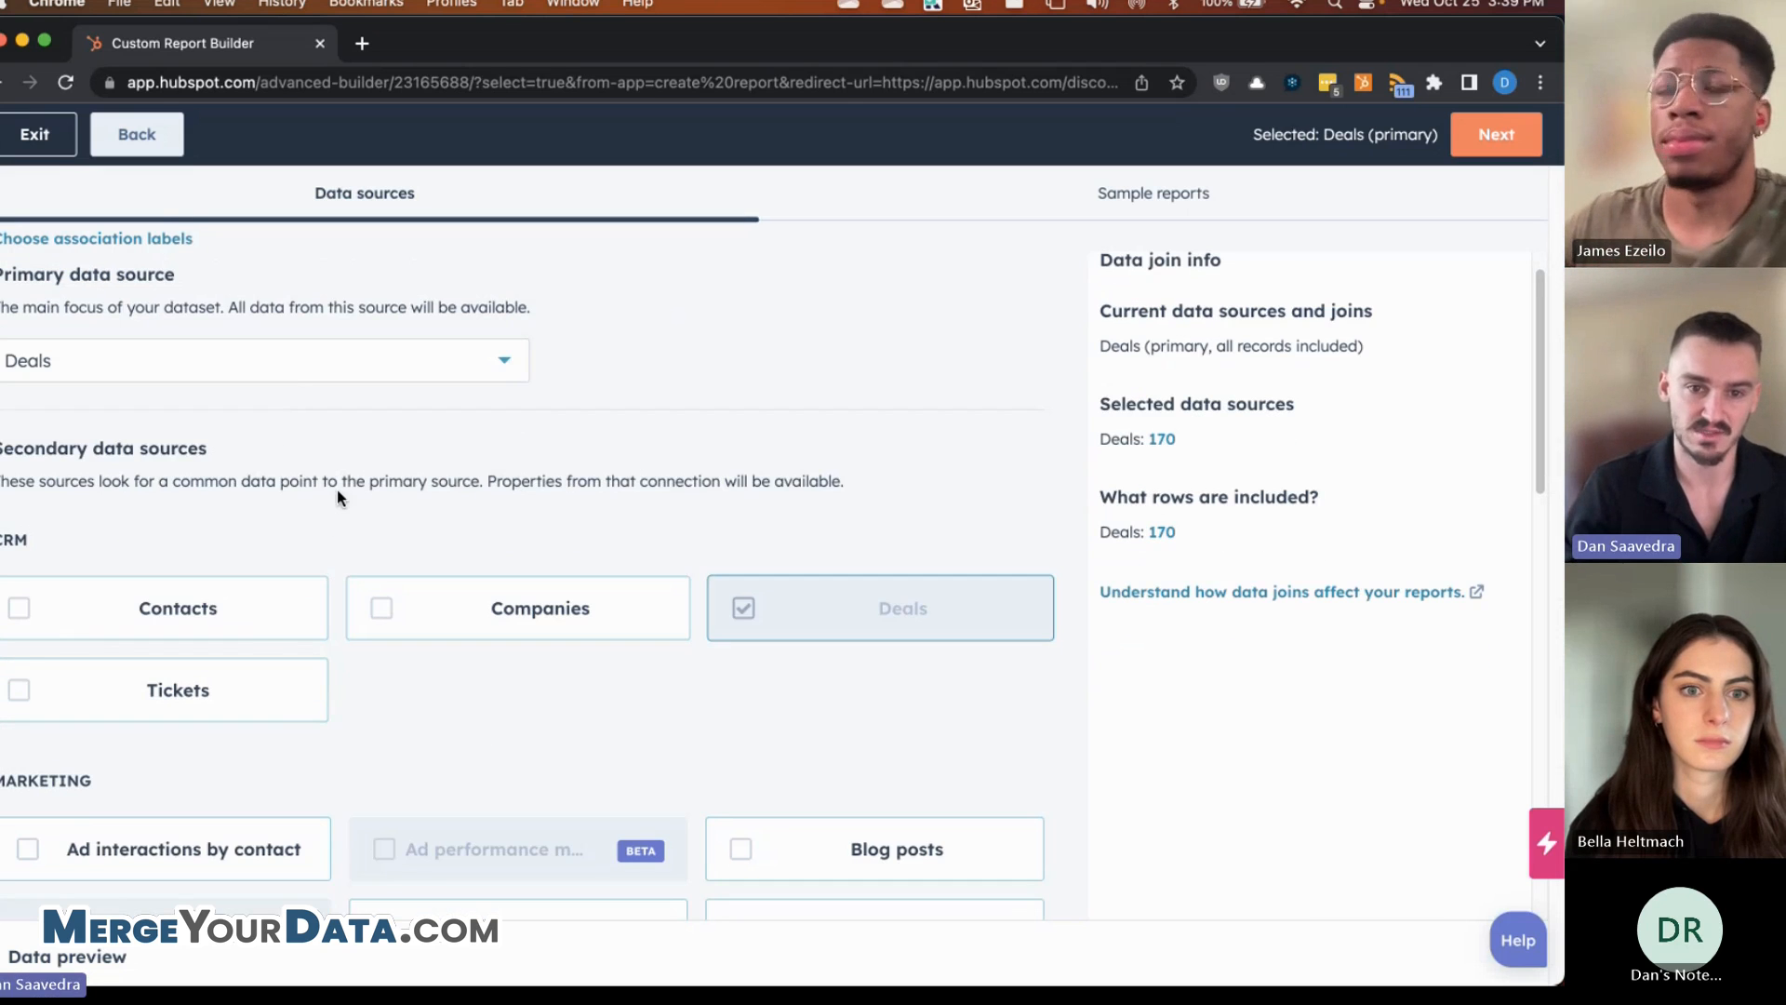
scroll(208, 558, down, 1)
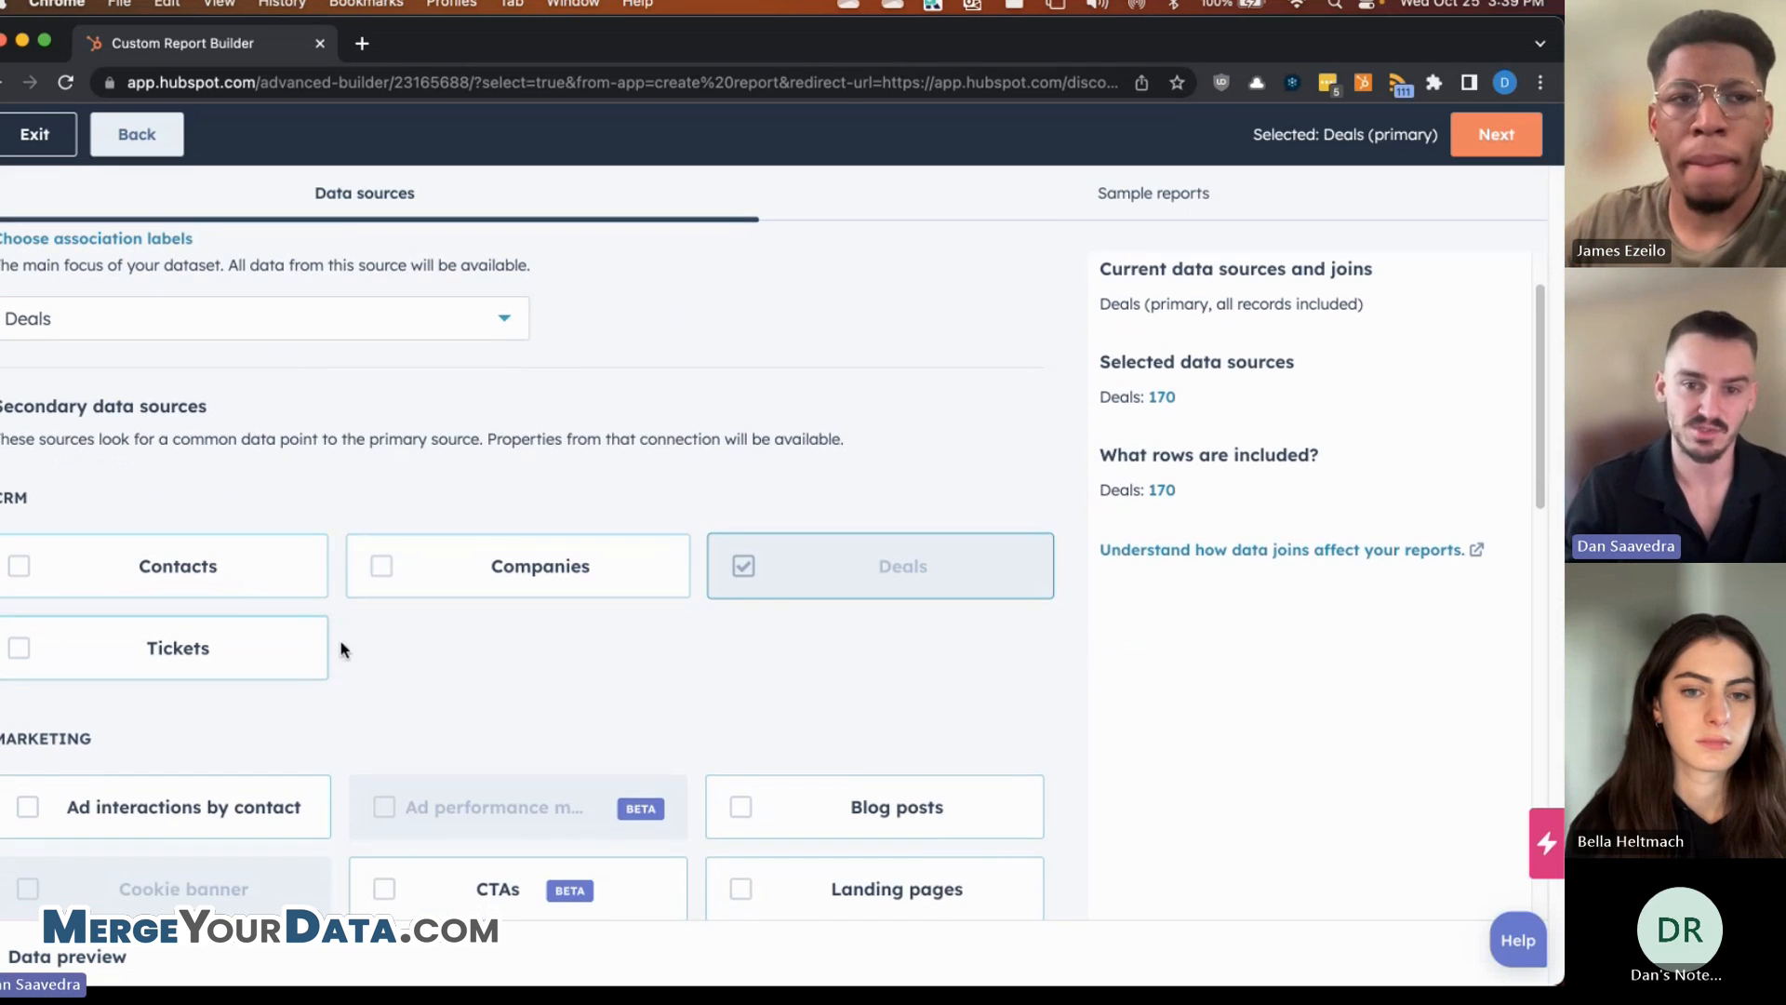
scroll(289, 400, up, 1)
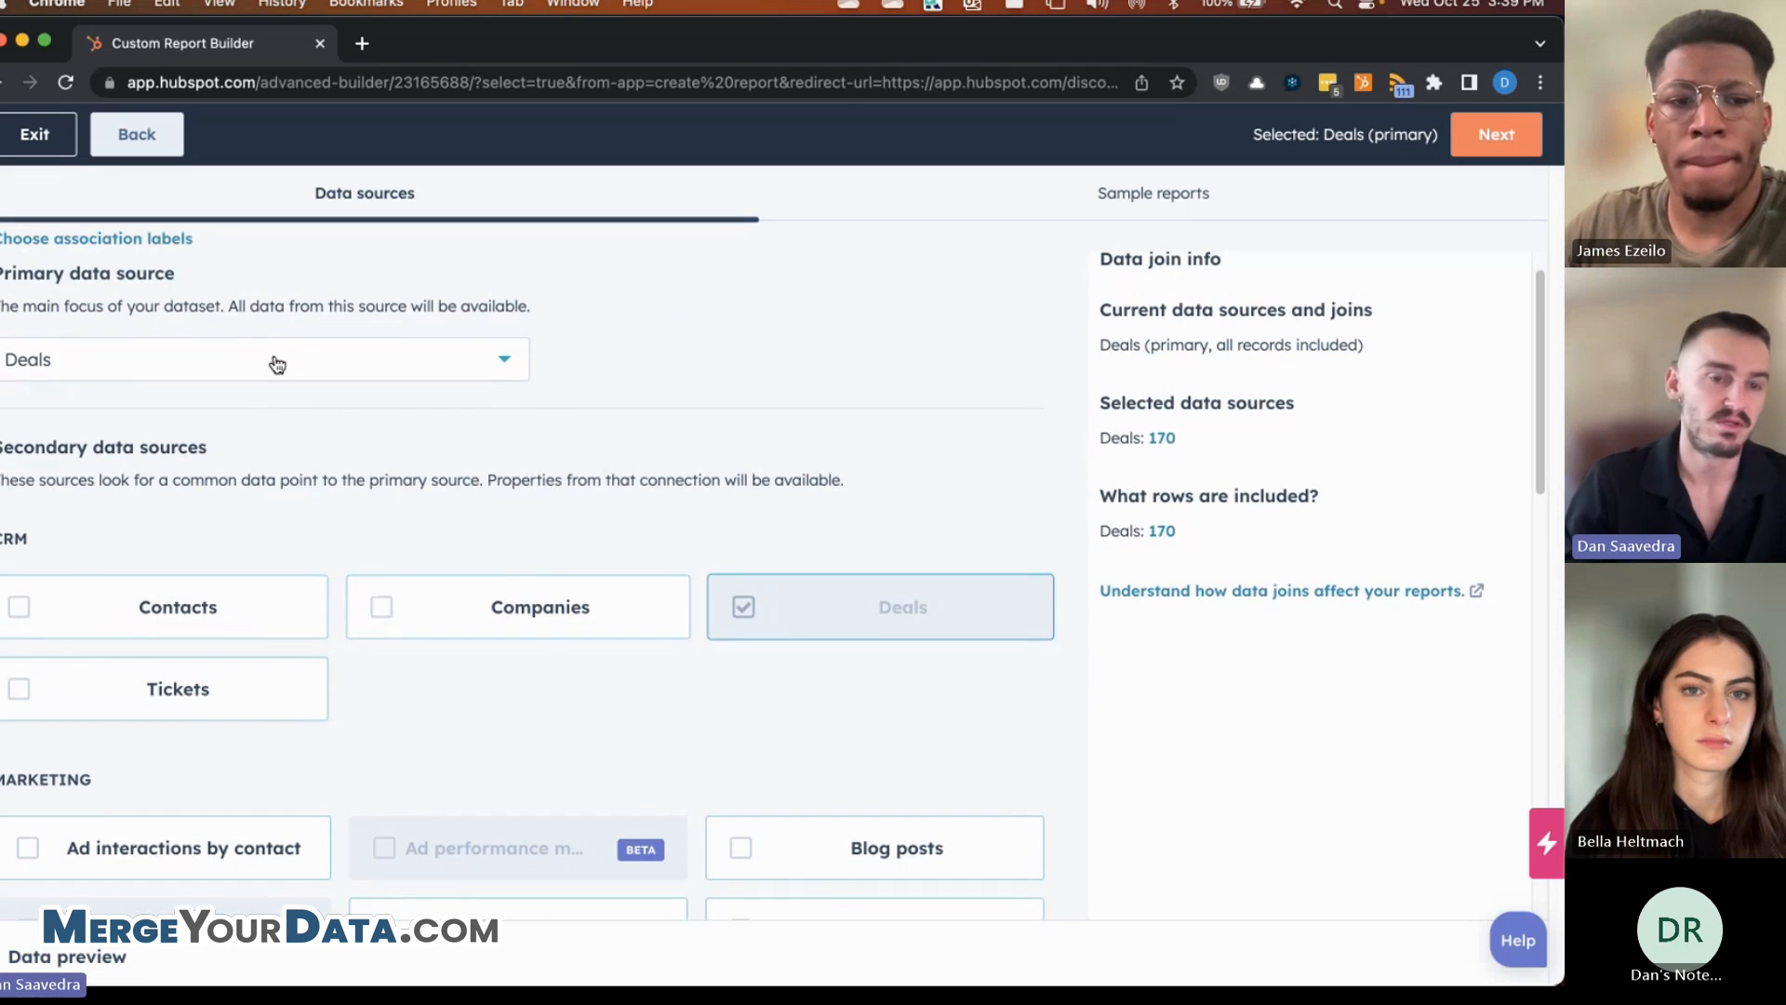
click(291, 363)
scroll(140, 527, up, 4)
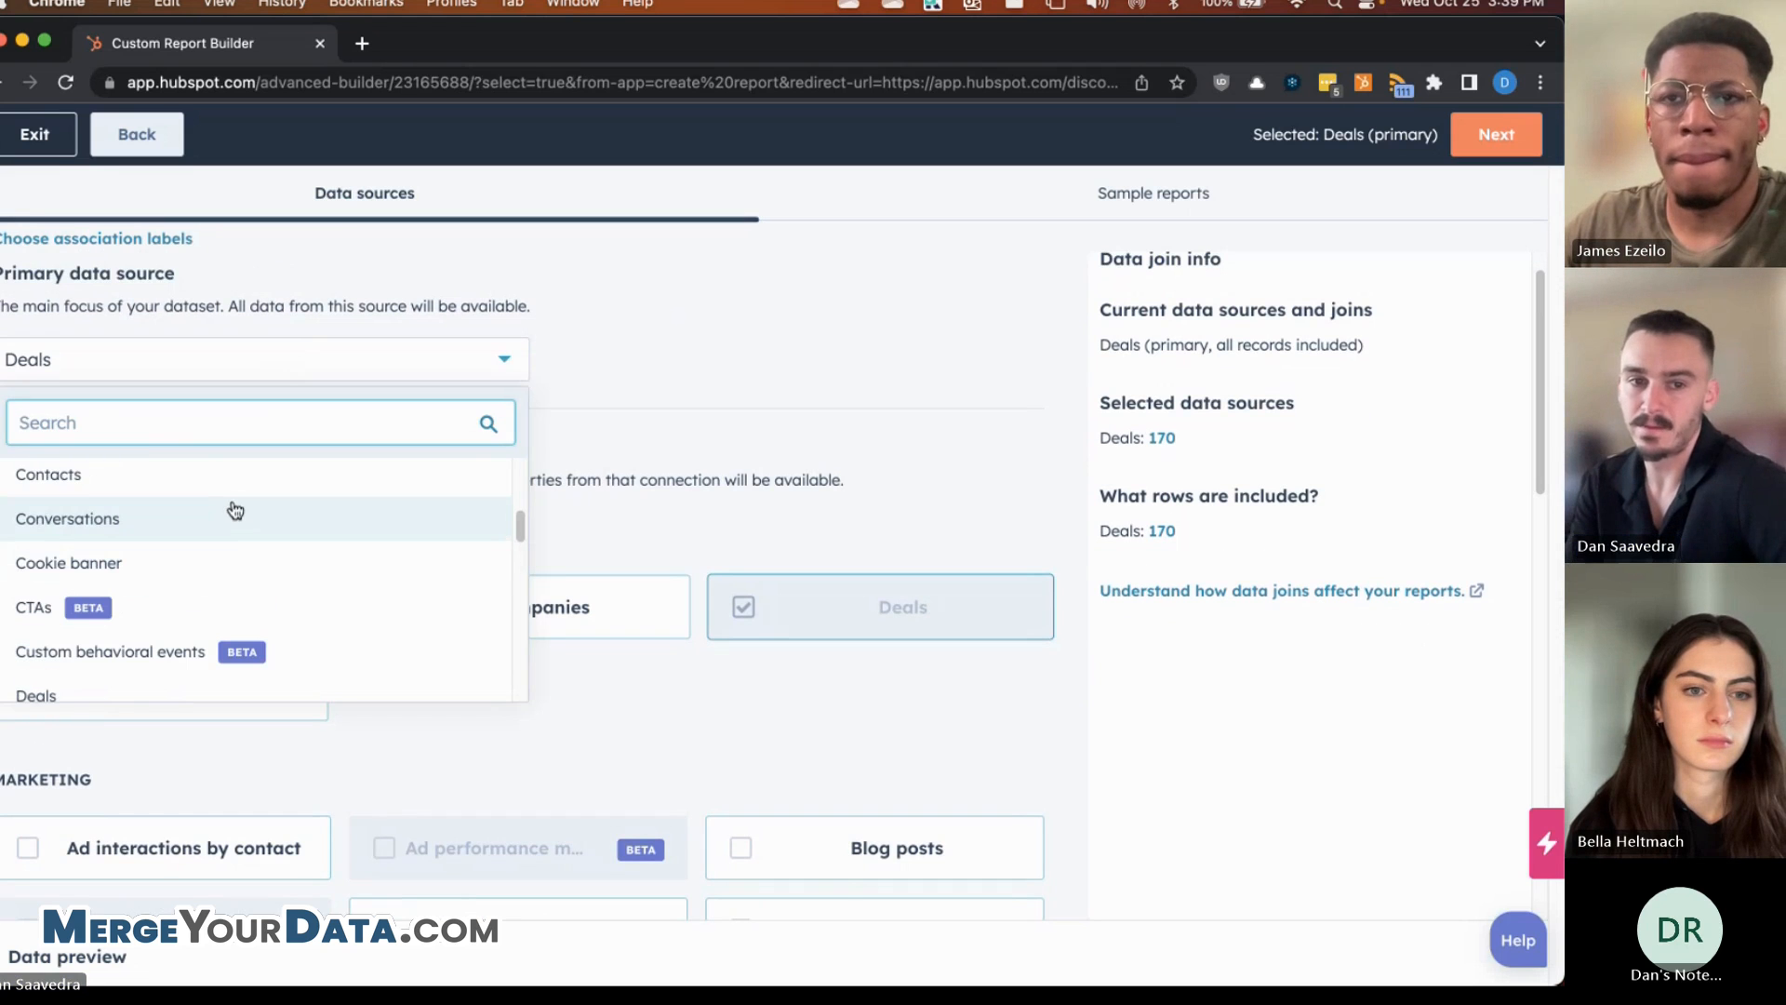
click(272, 480)
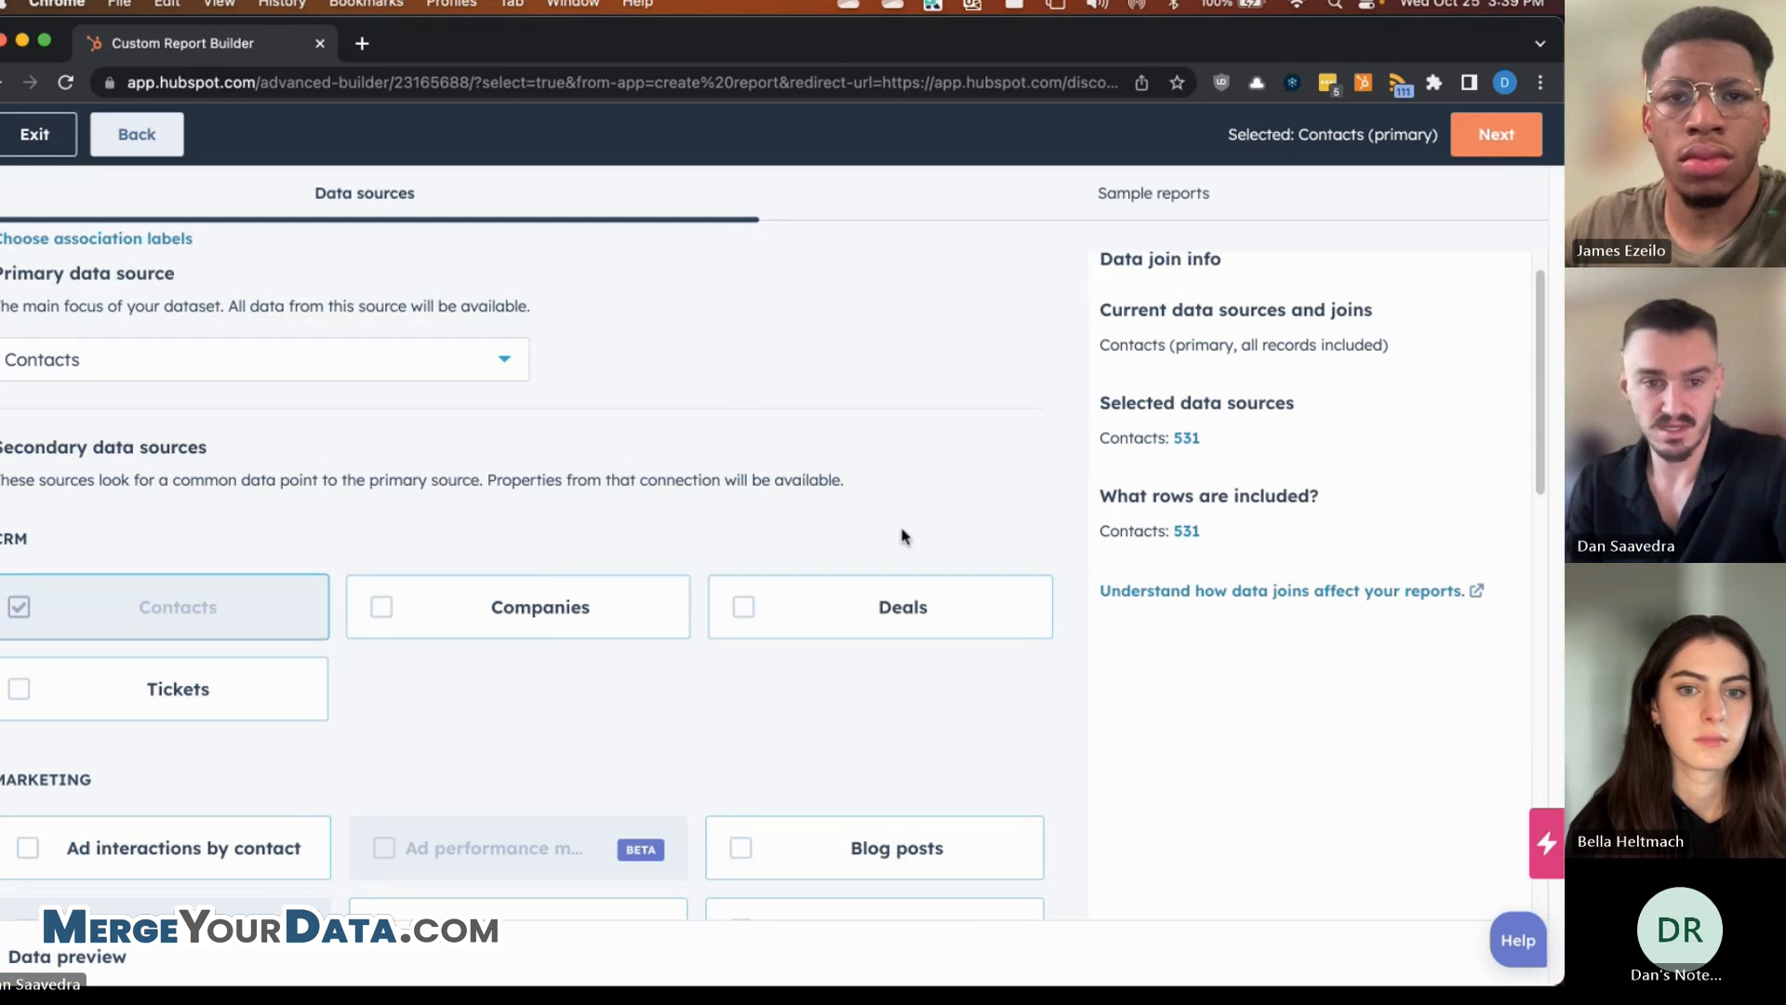
scroll(244, 484, down, 1)
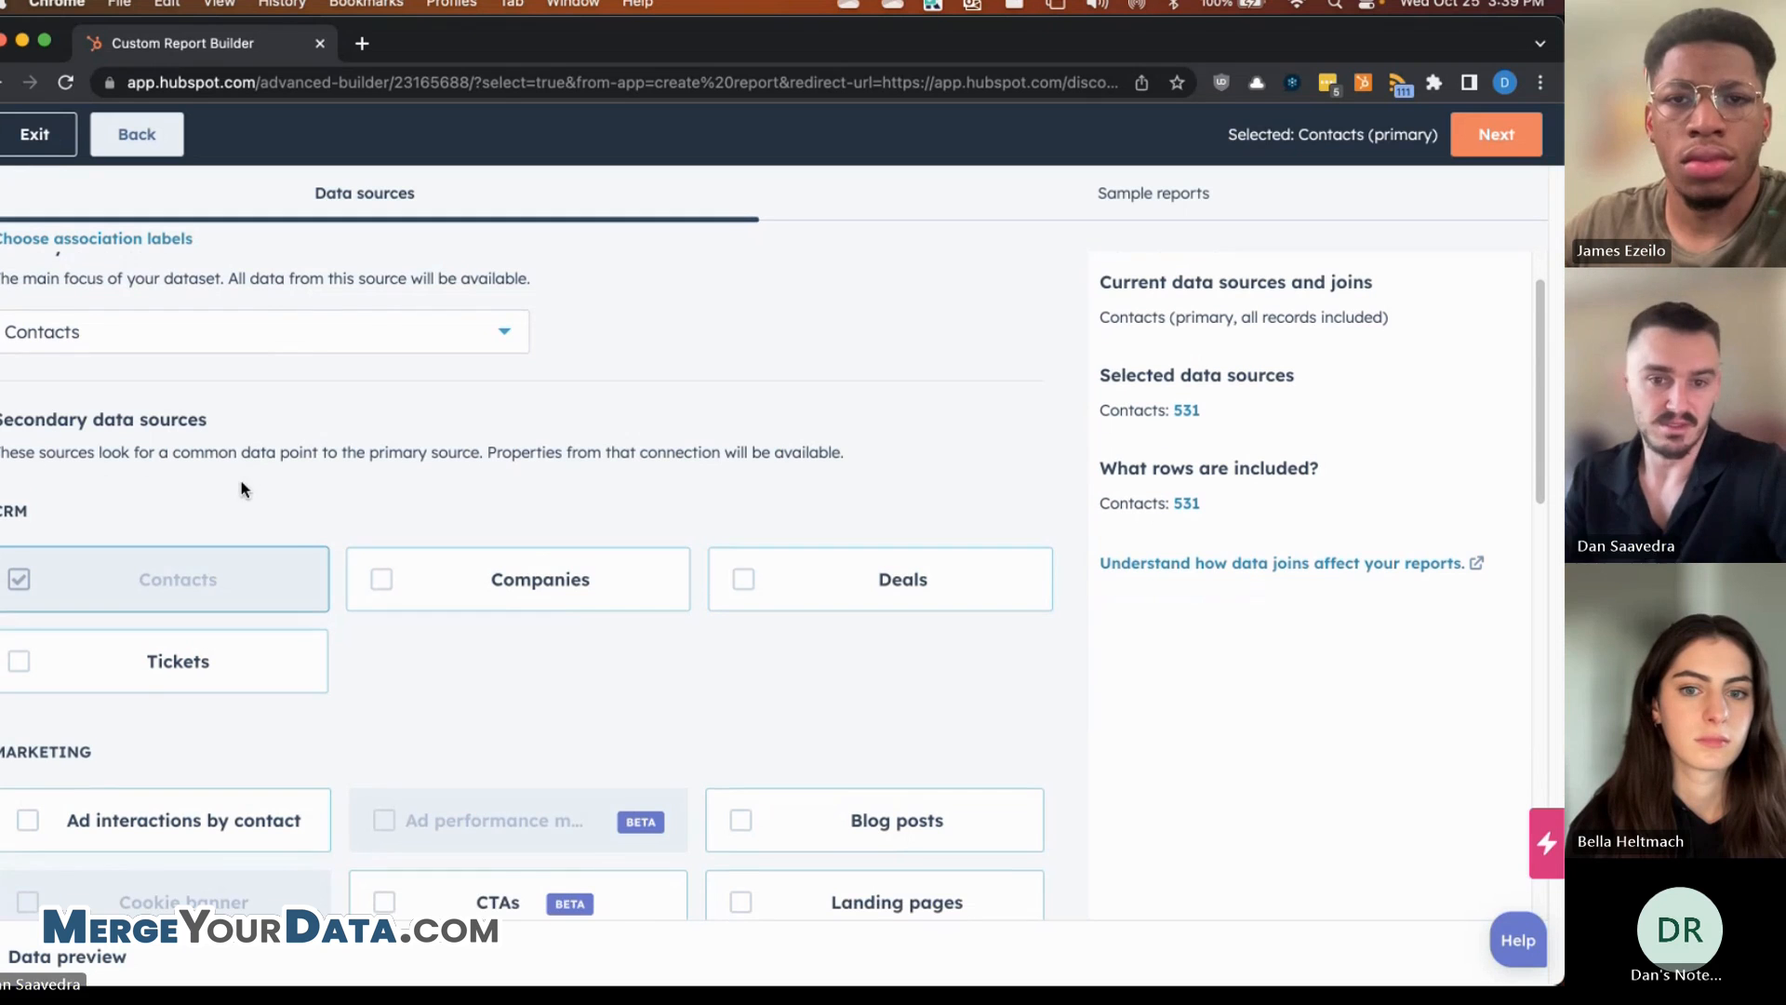
click(741, 592)
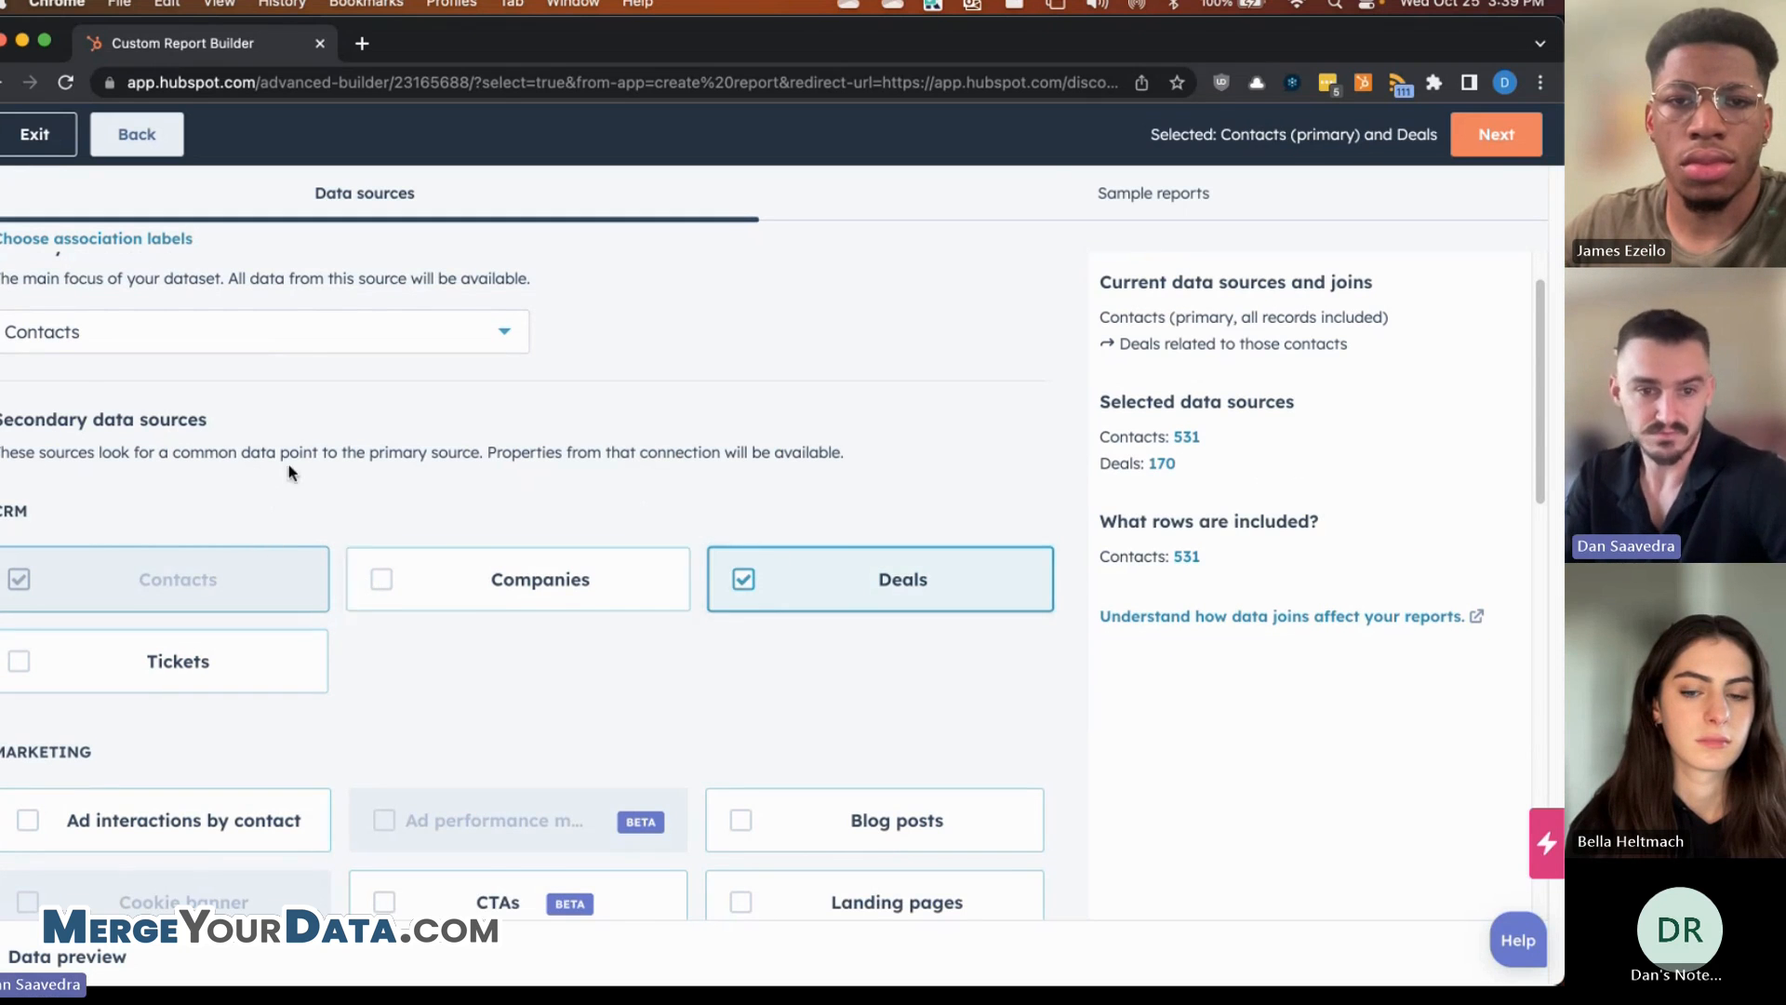
scroll(287, 471, down, 6)
scroll(439, 430, up, 4)
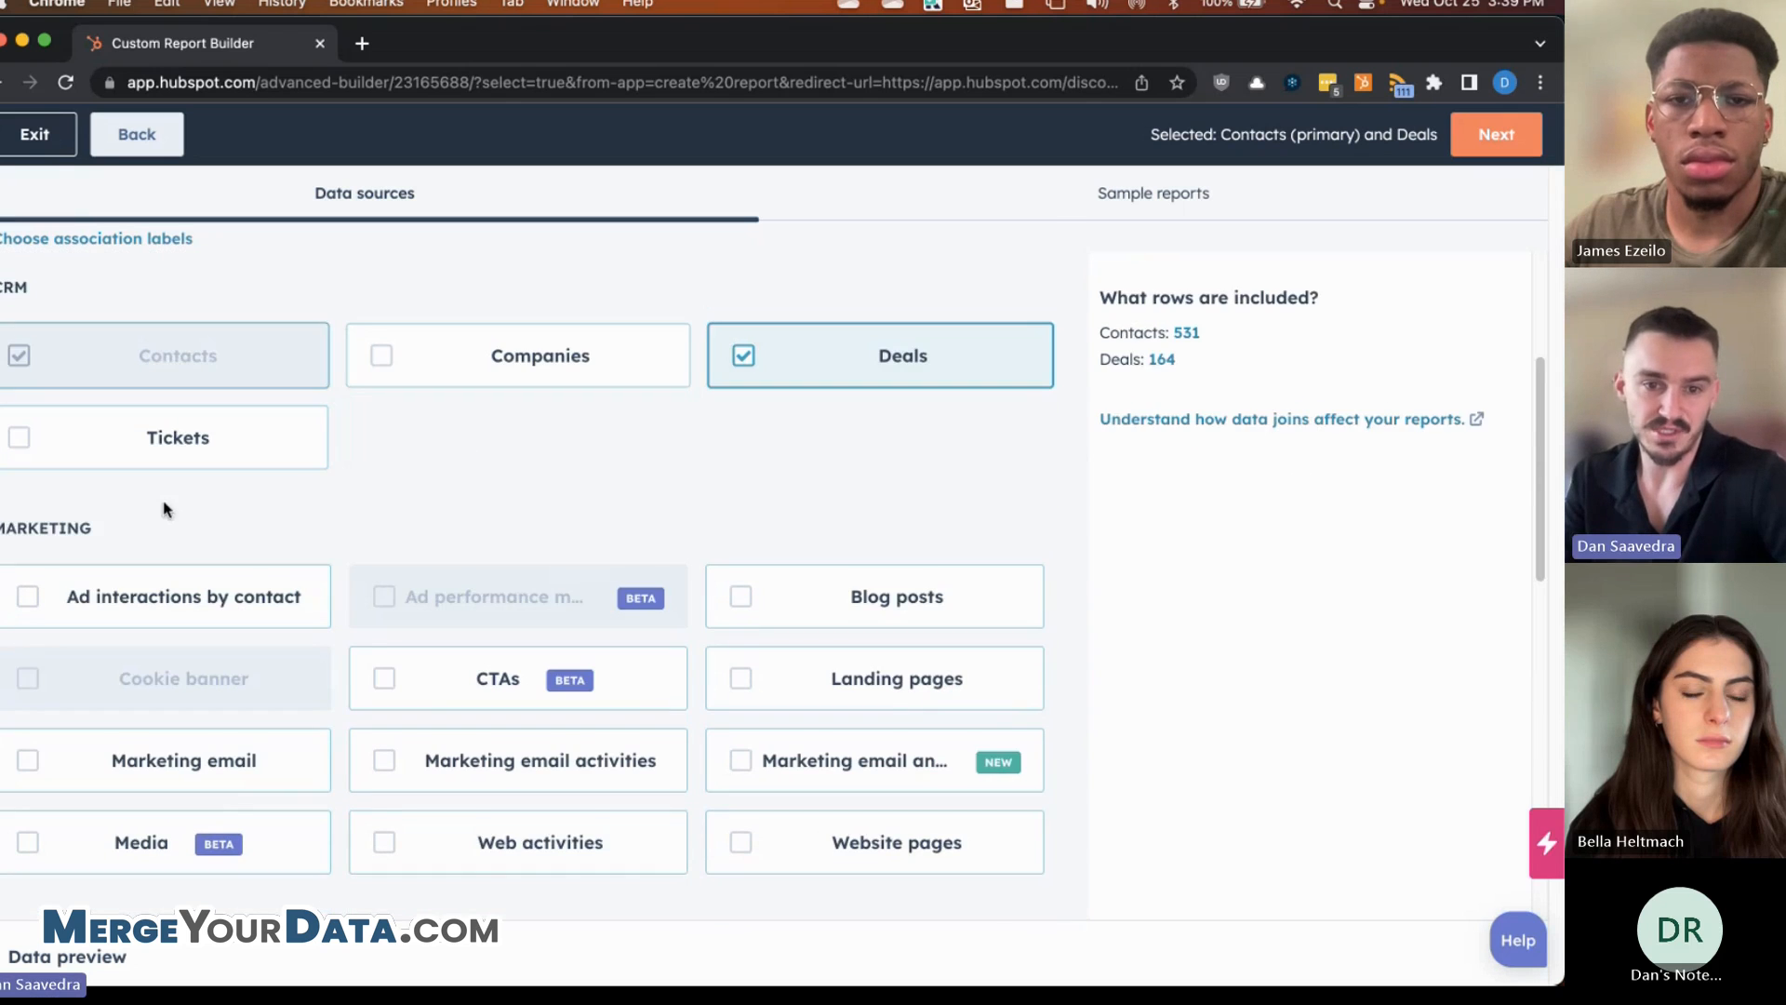
scroll(166, 509, down, 2)
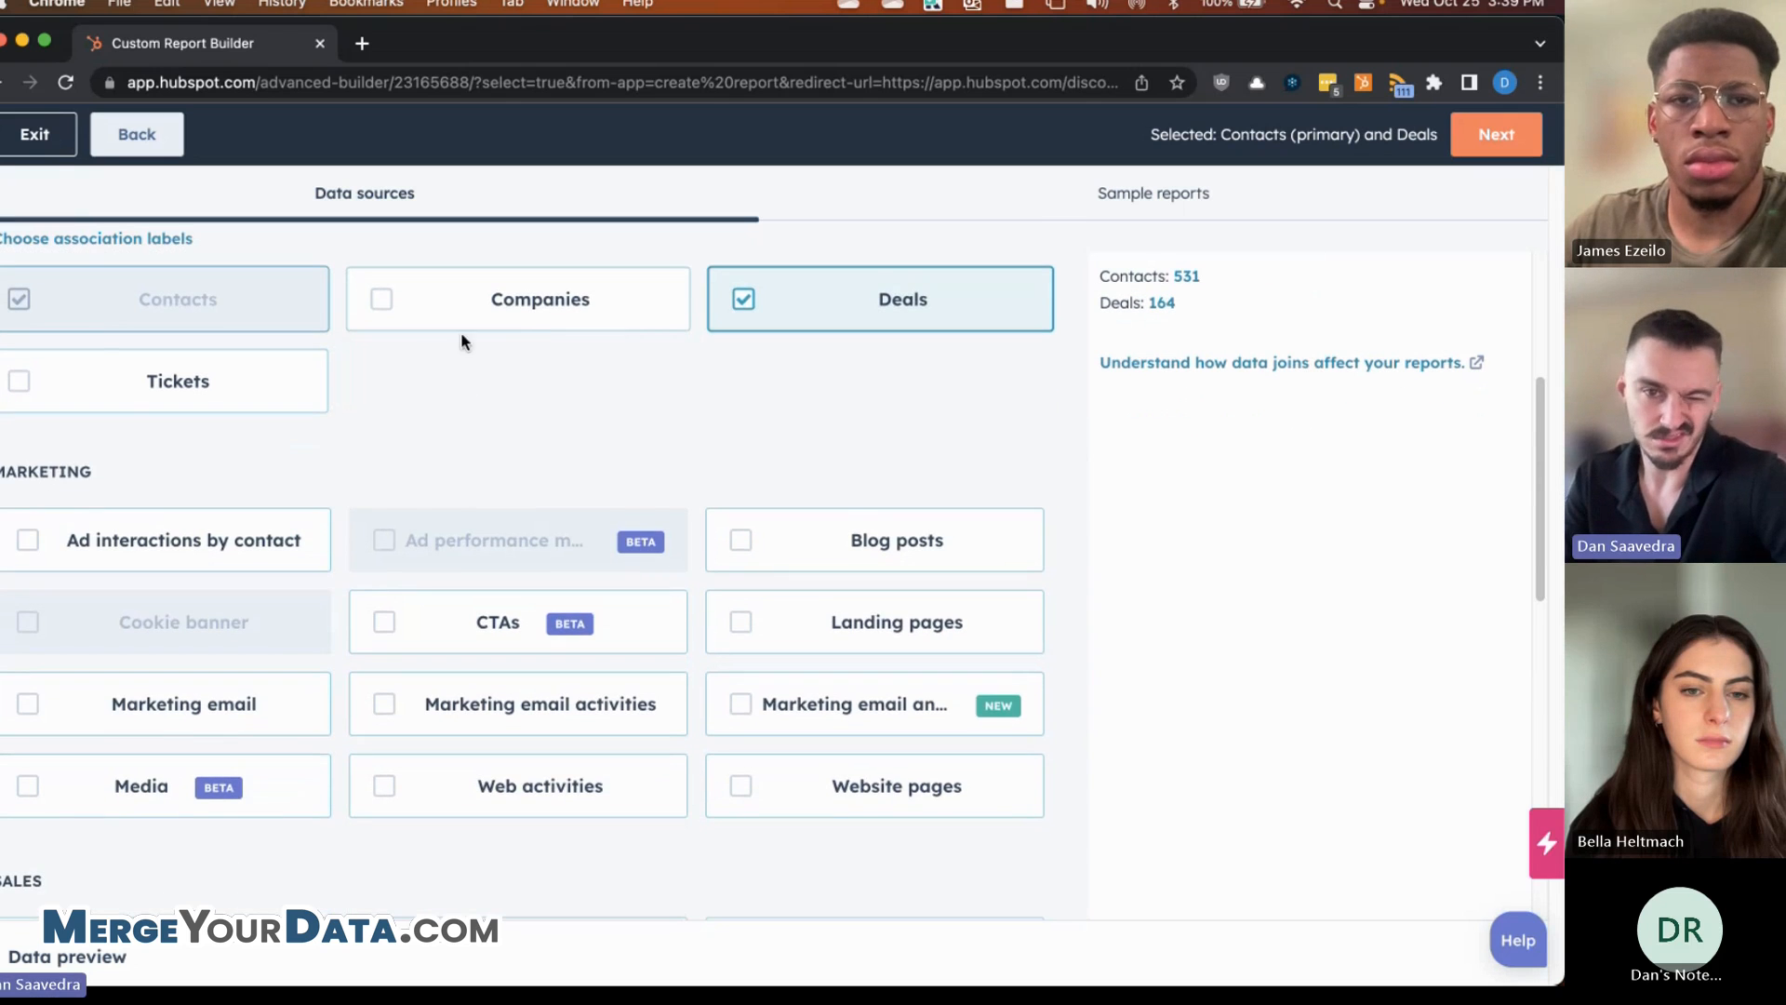
scroll(58, 382, up, 2)
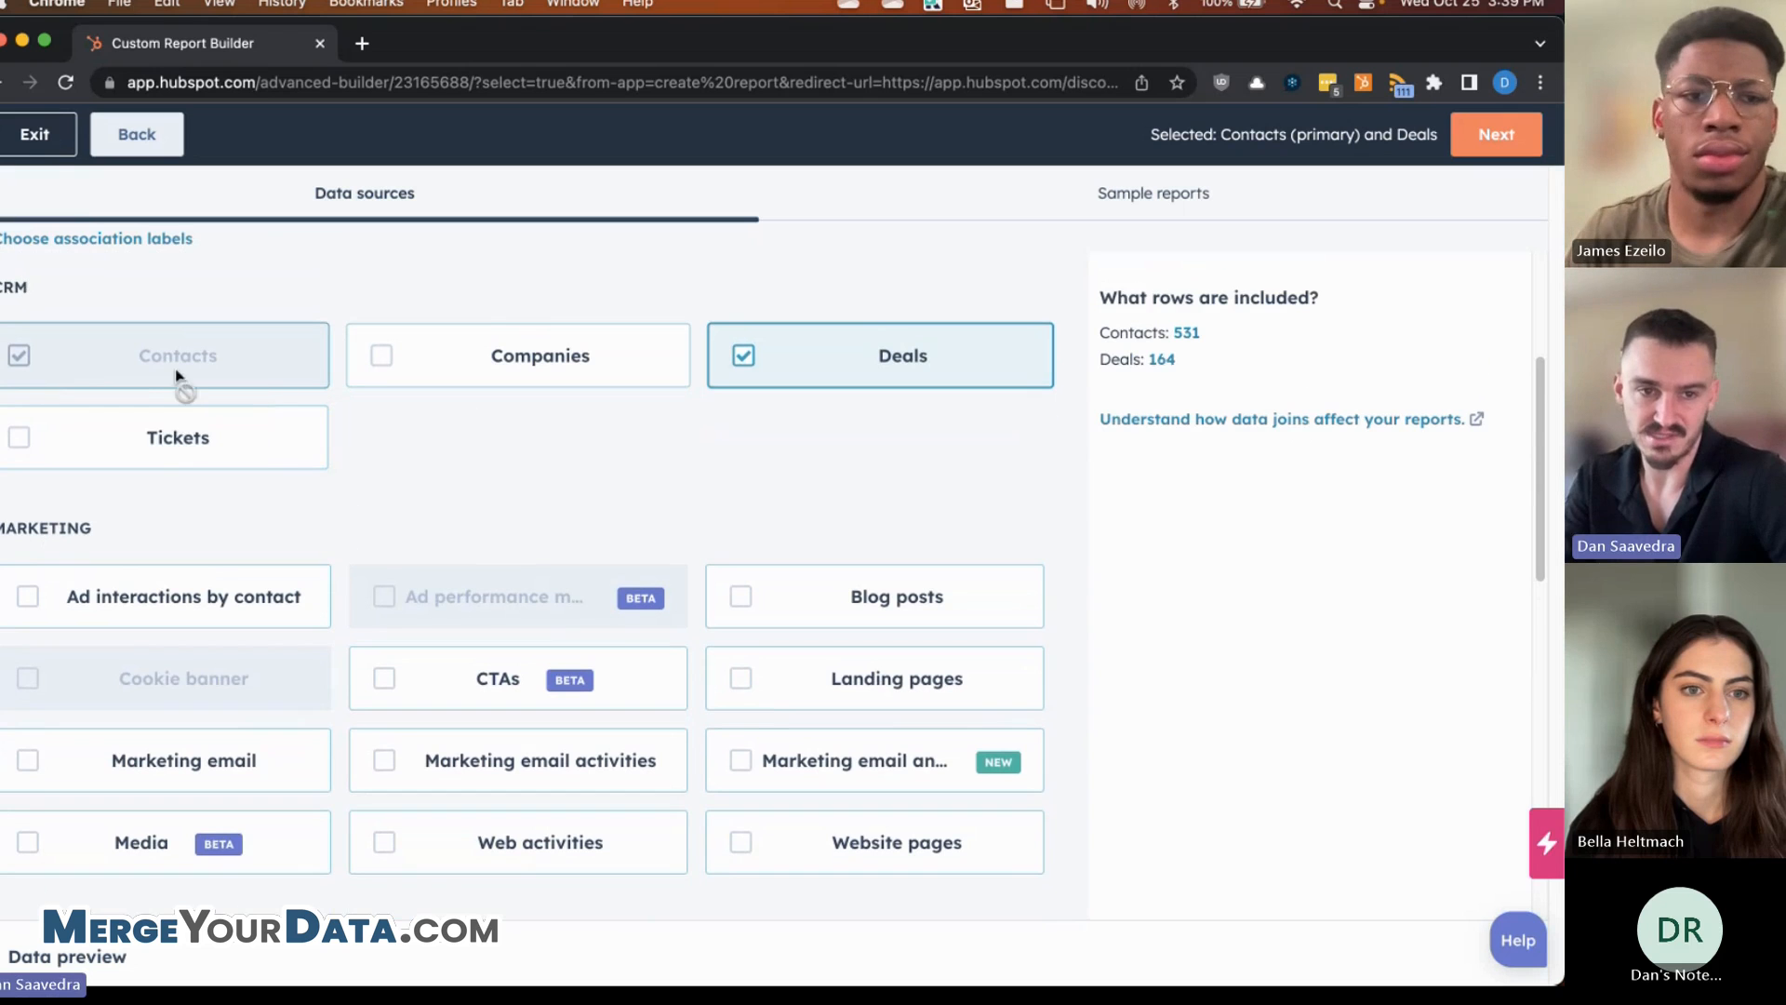
scroll(93, 516, down, 4)
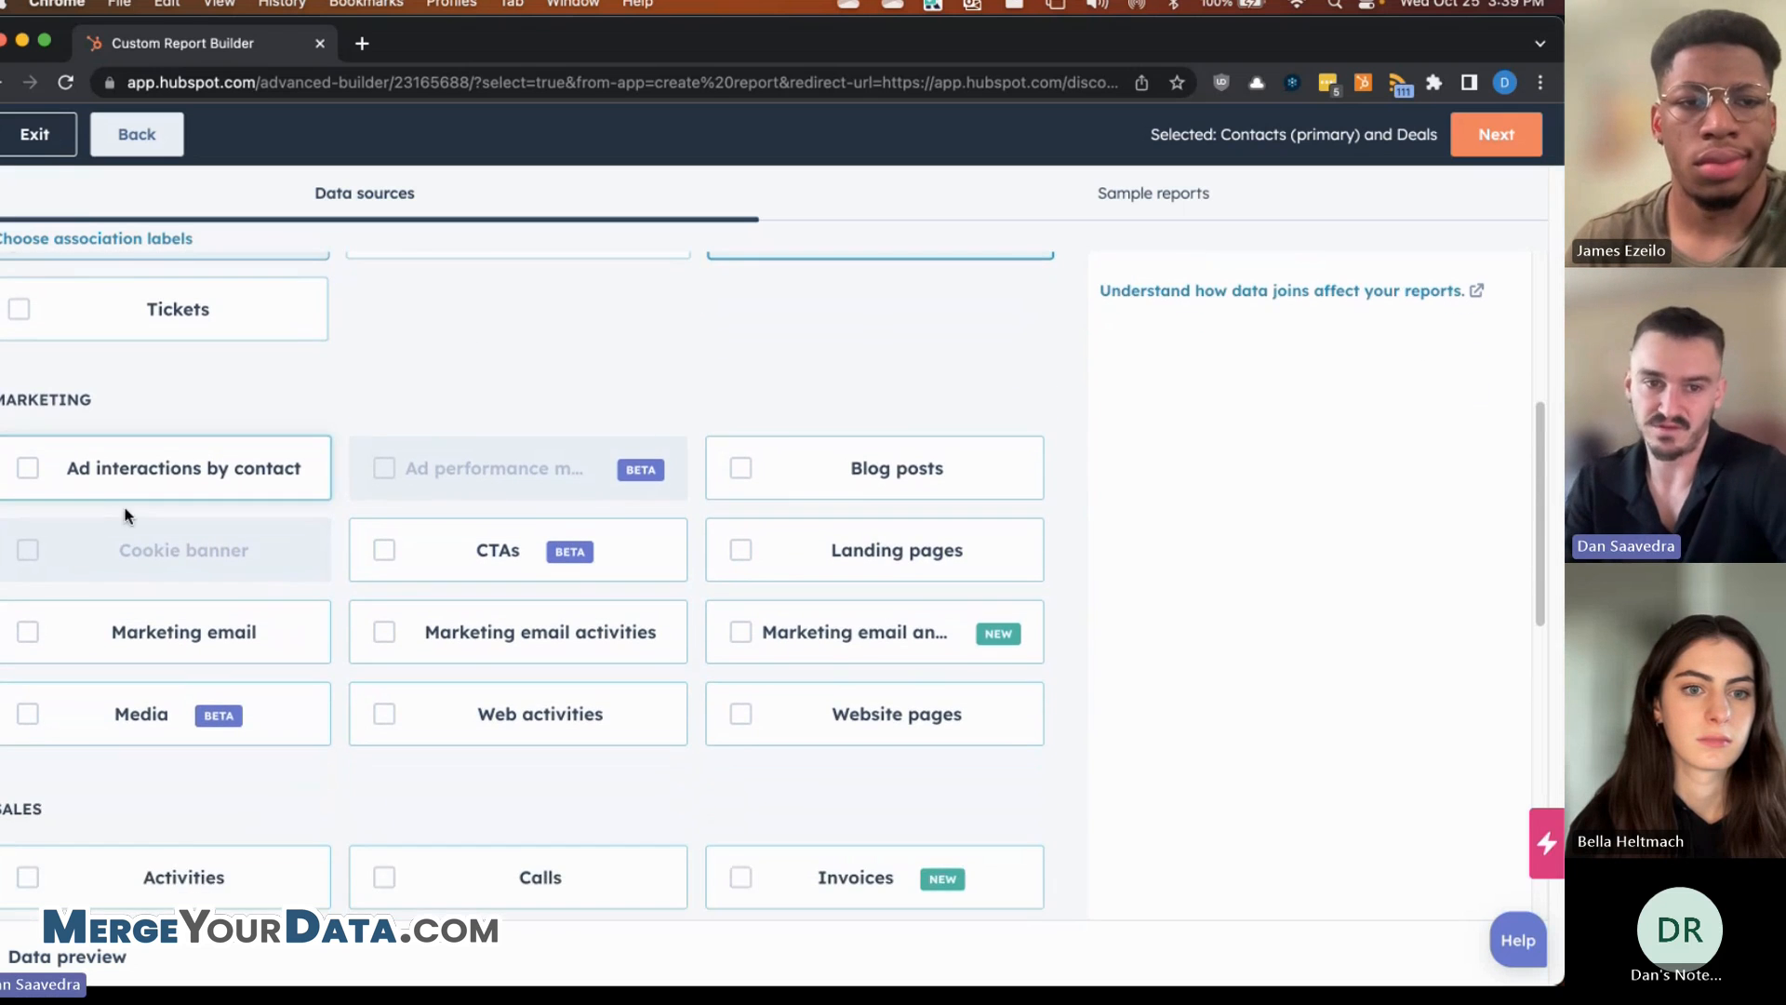
scroll(598, 427, down, 1)
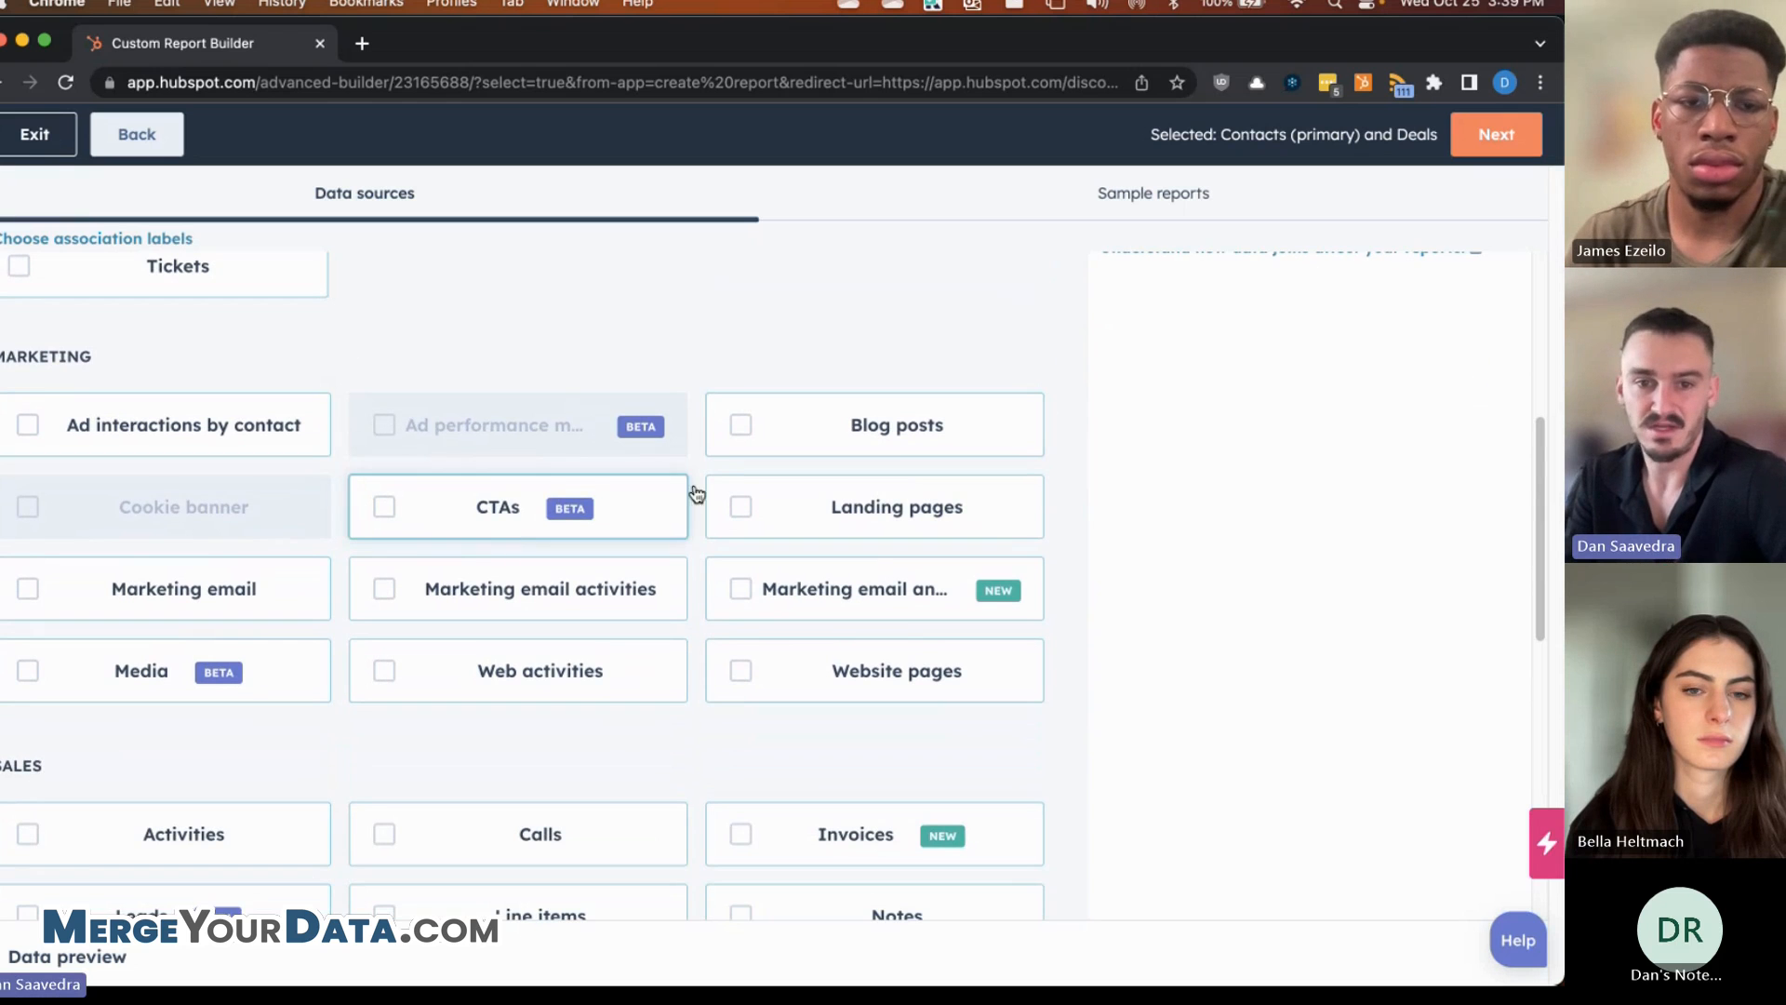
mouse_move(612, 403)
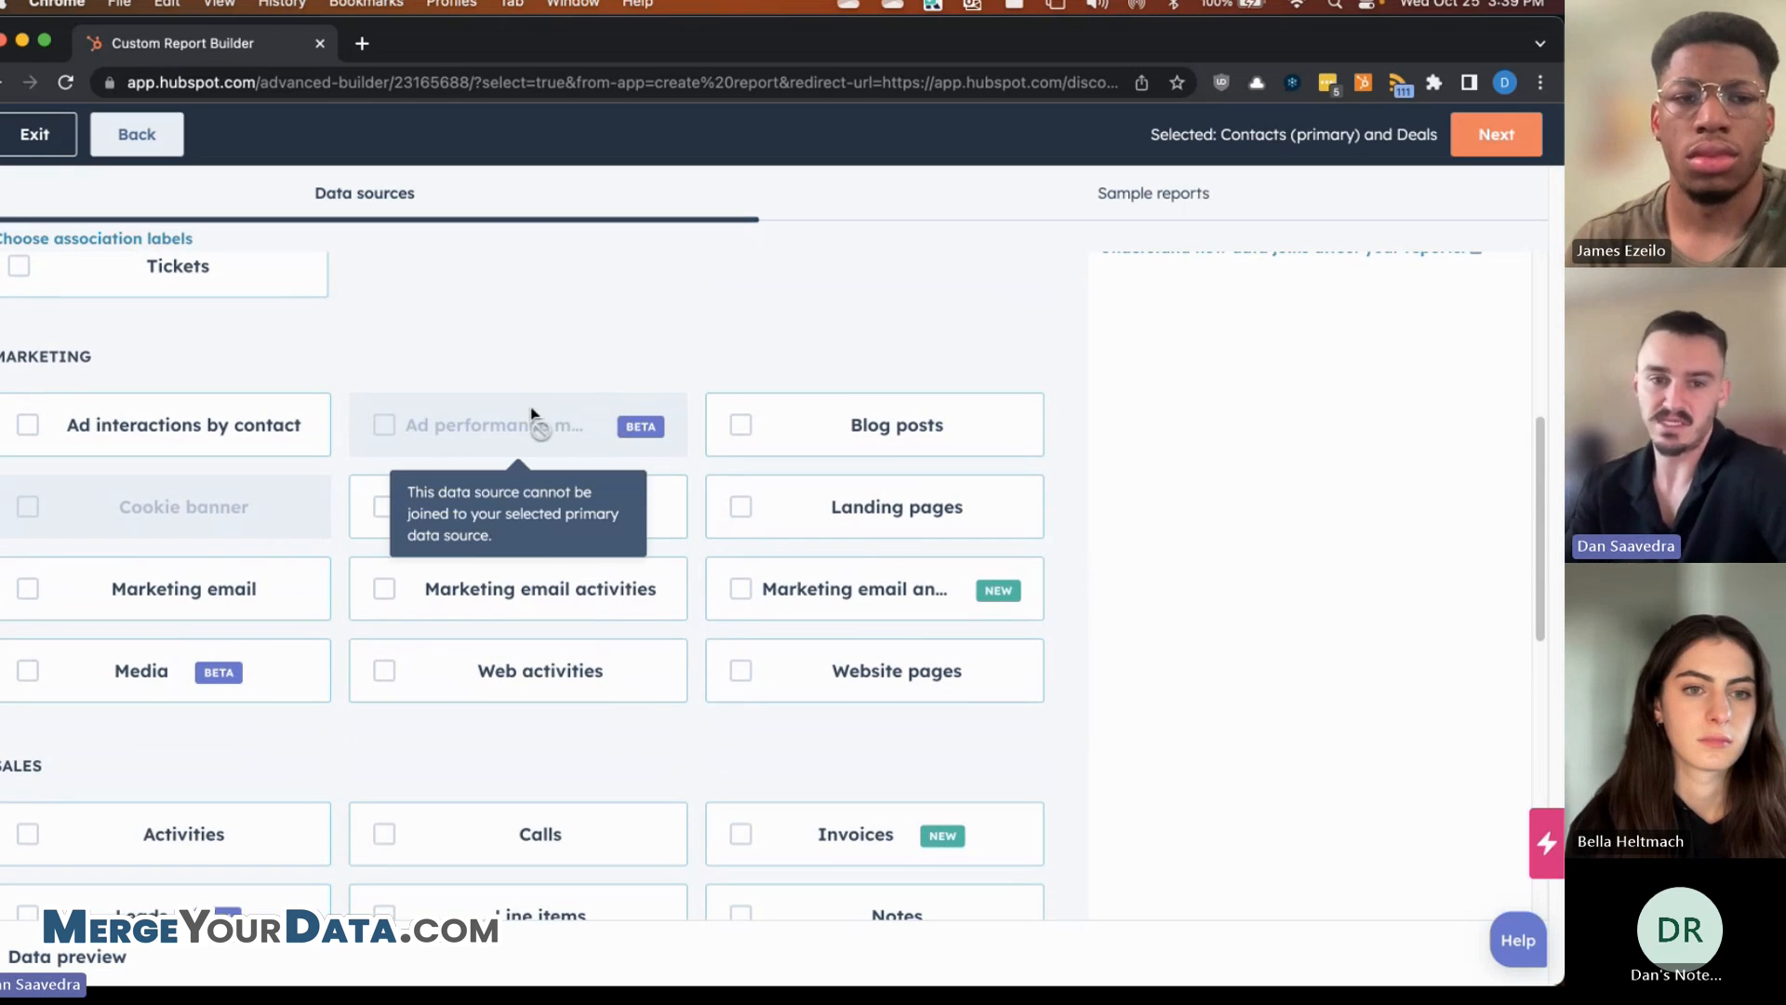
mouse_move(215, 527)
scroll(281, 493, up, 2)
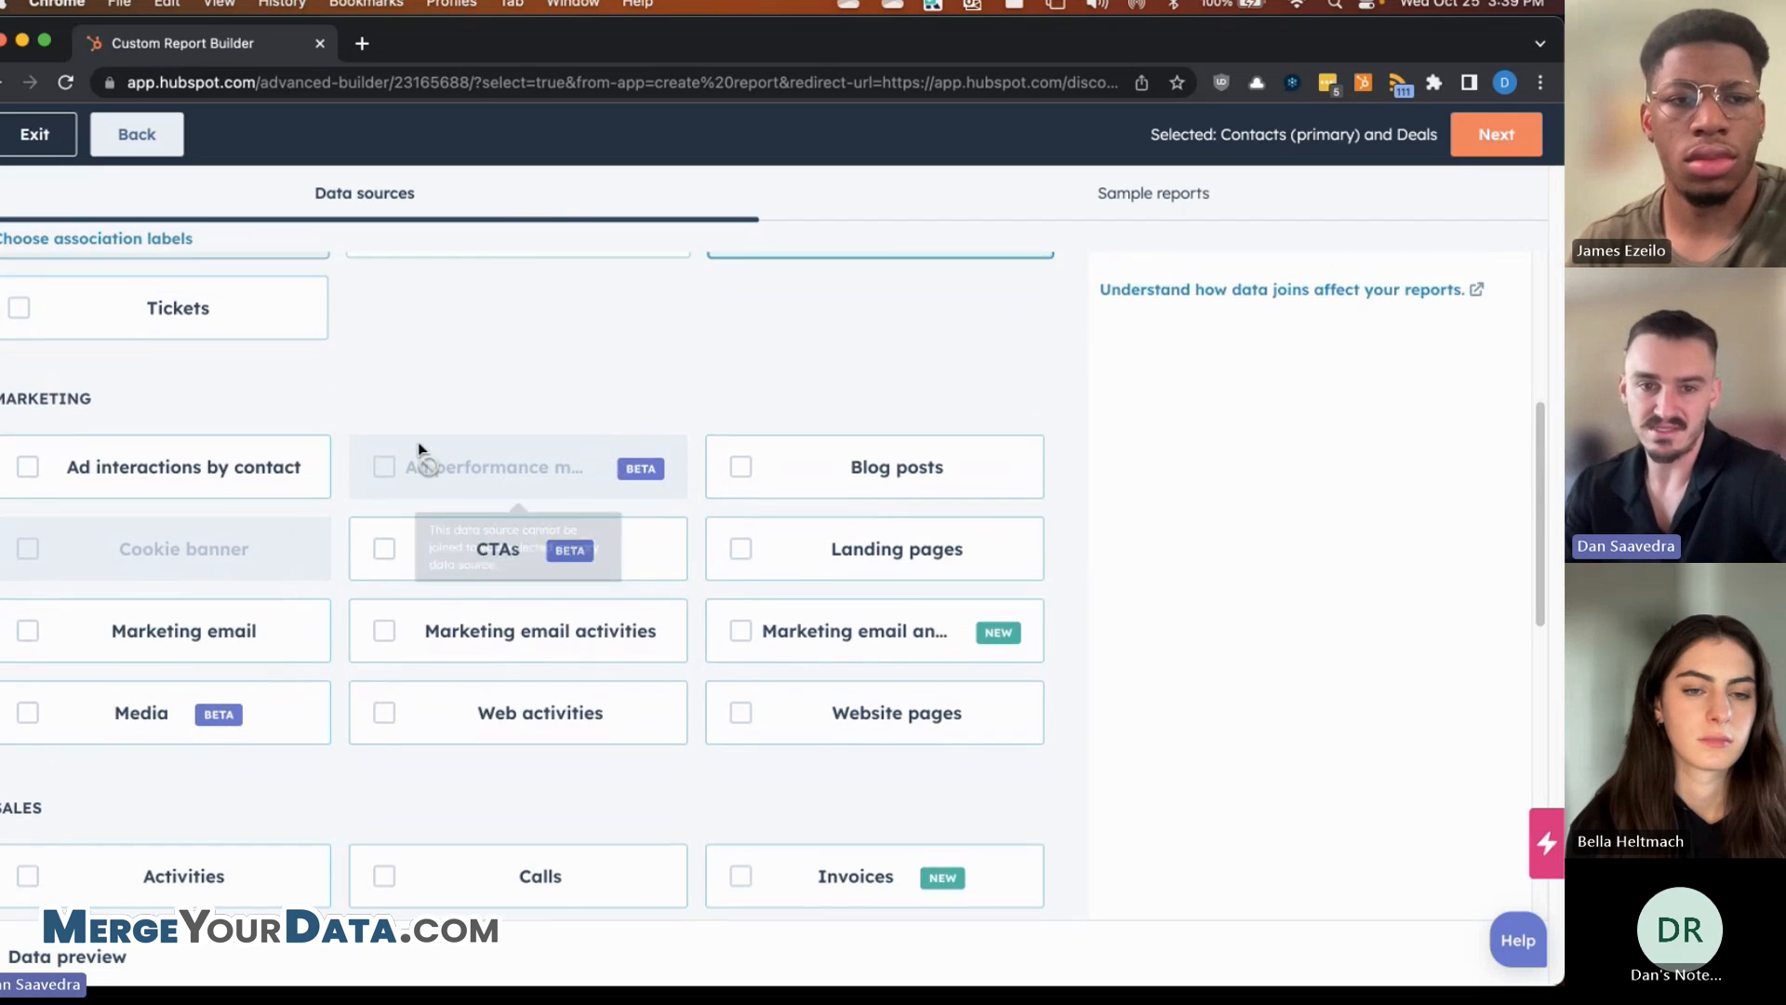
mouse_move(424, 494)
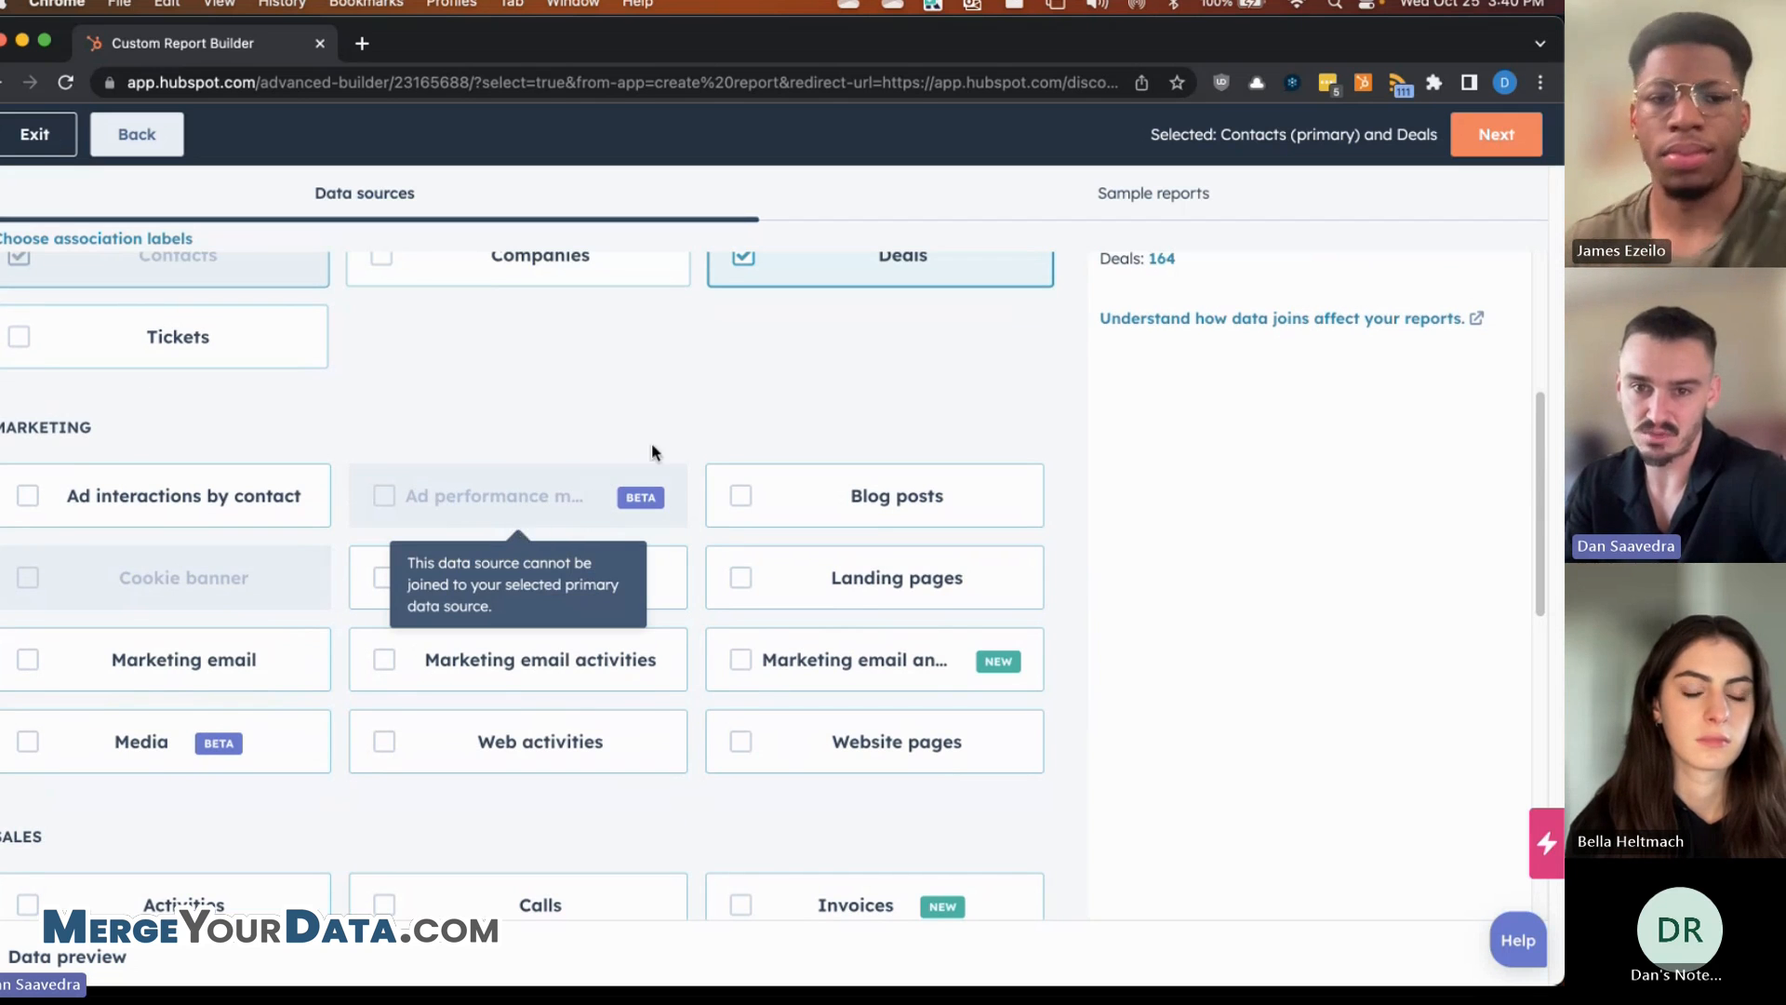
click(761, 272)
scroll(641, 418, up, 2)
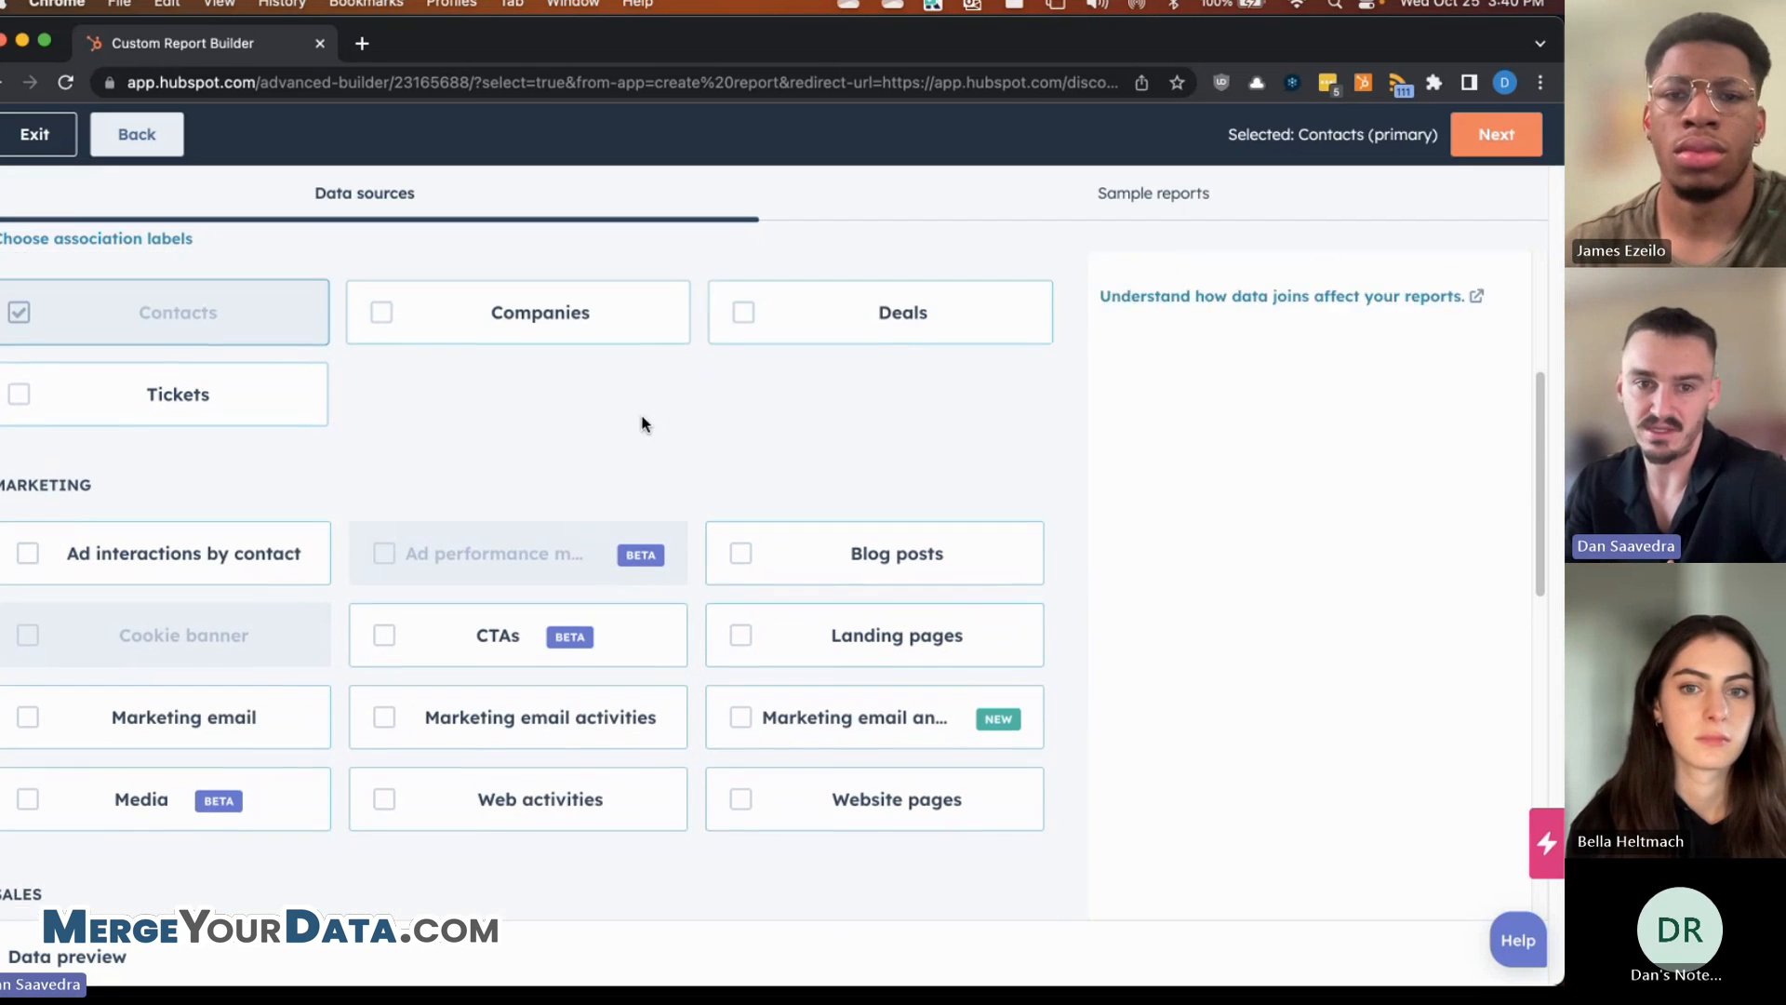
mouse_move(395, 600)
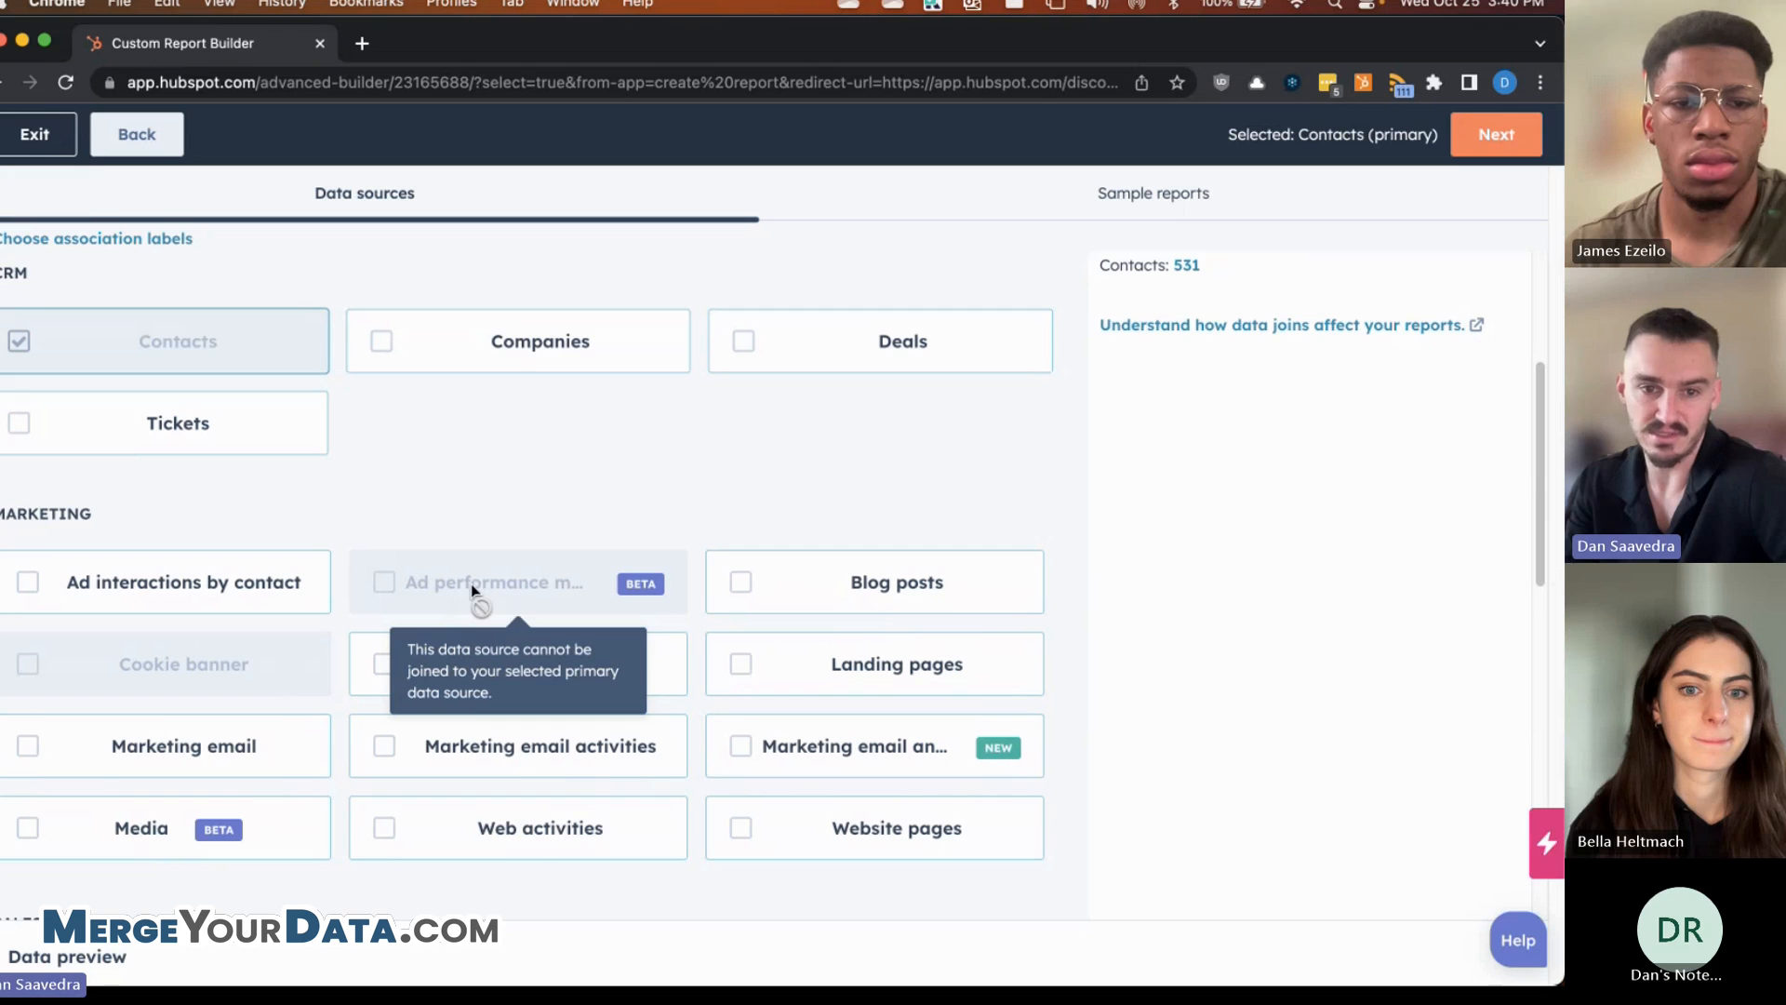
scroll(384, 499, up, 4)
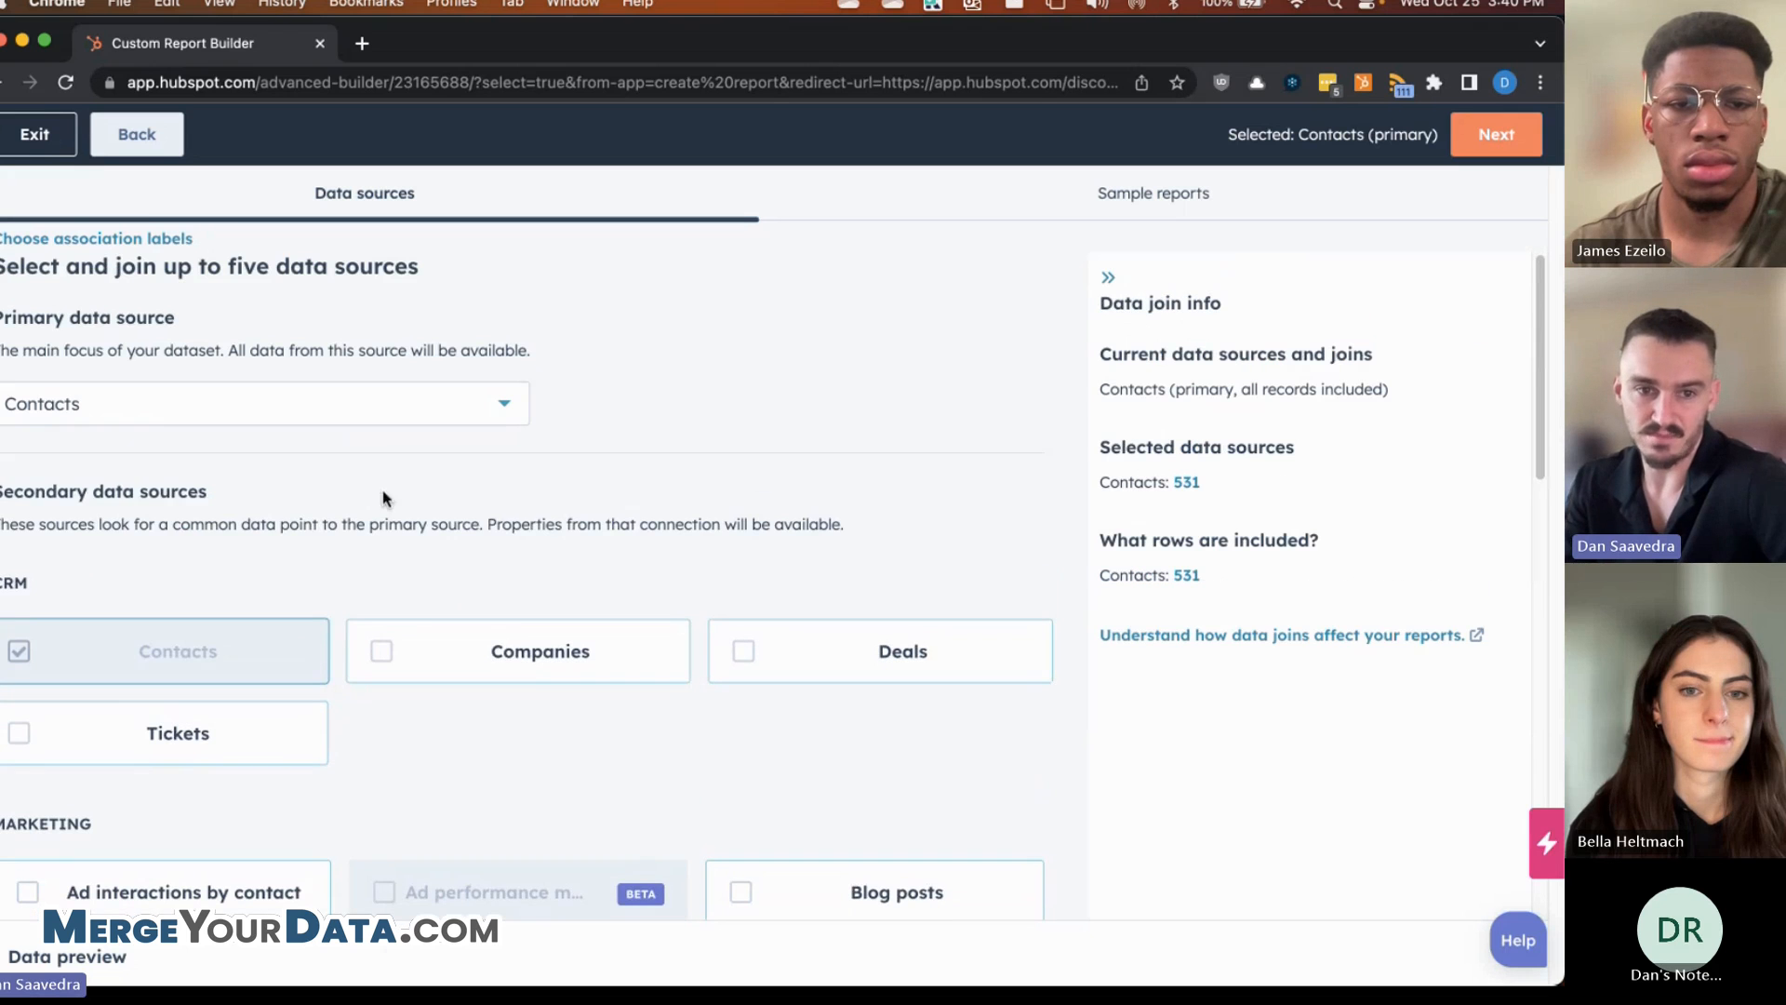
- Switch the primary data source to Deals
click(259, 413)
scroll(195, 604, down, 2)
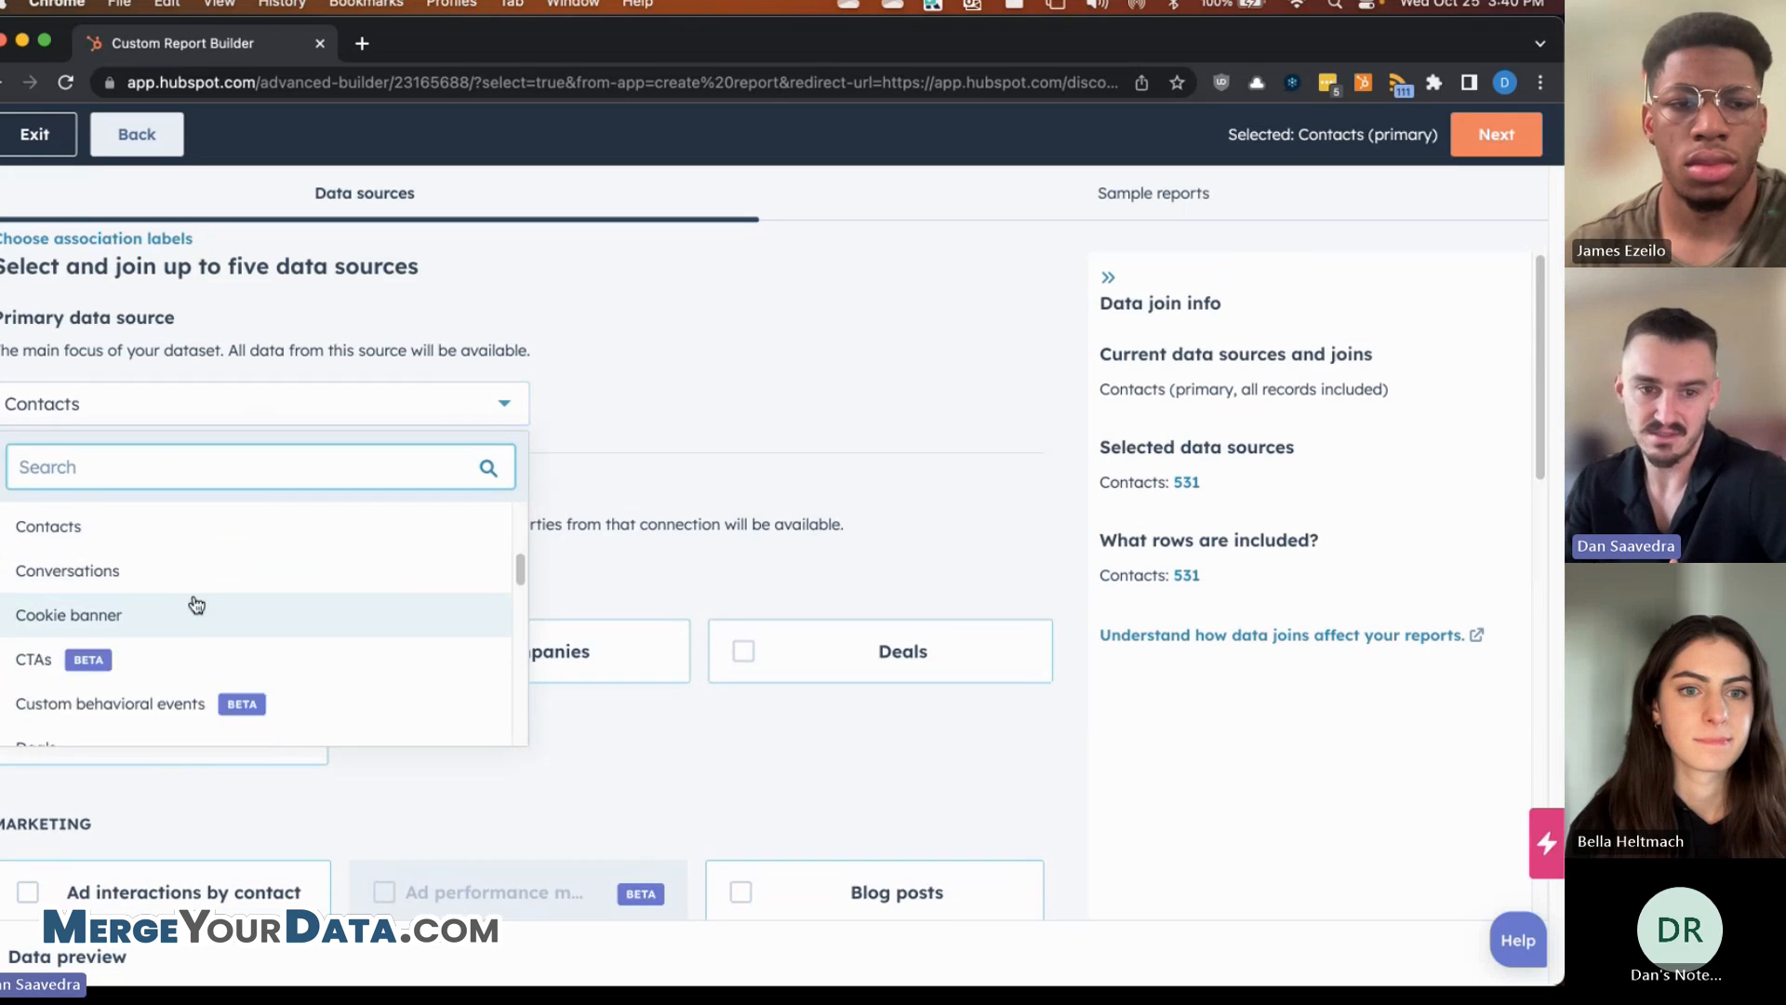
scroll(195, 649, down, 2)
click(198, 619)
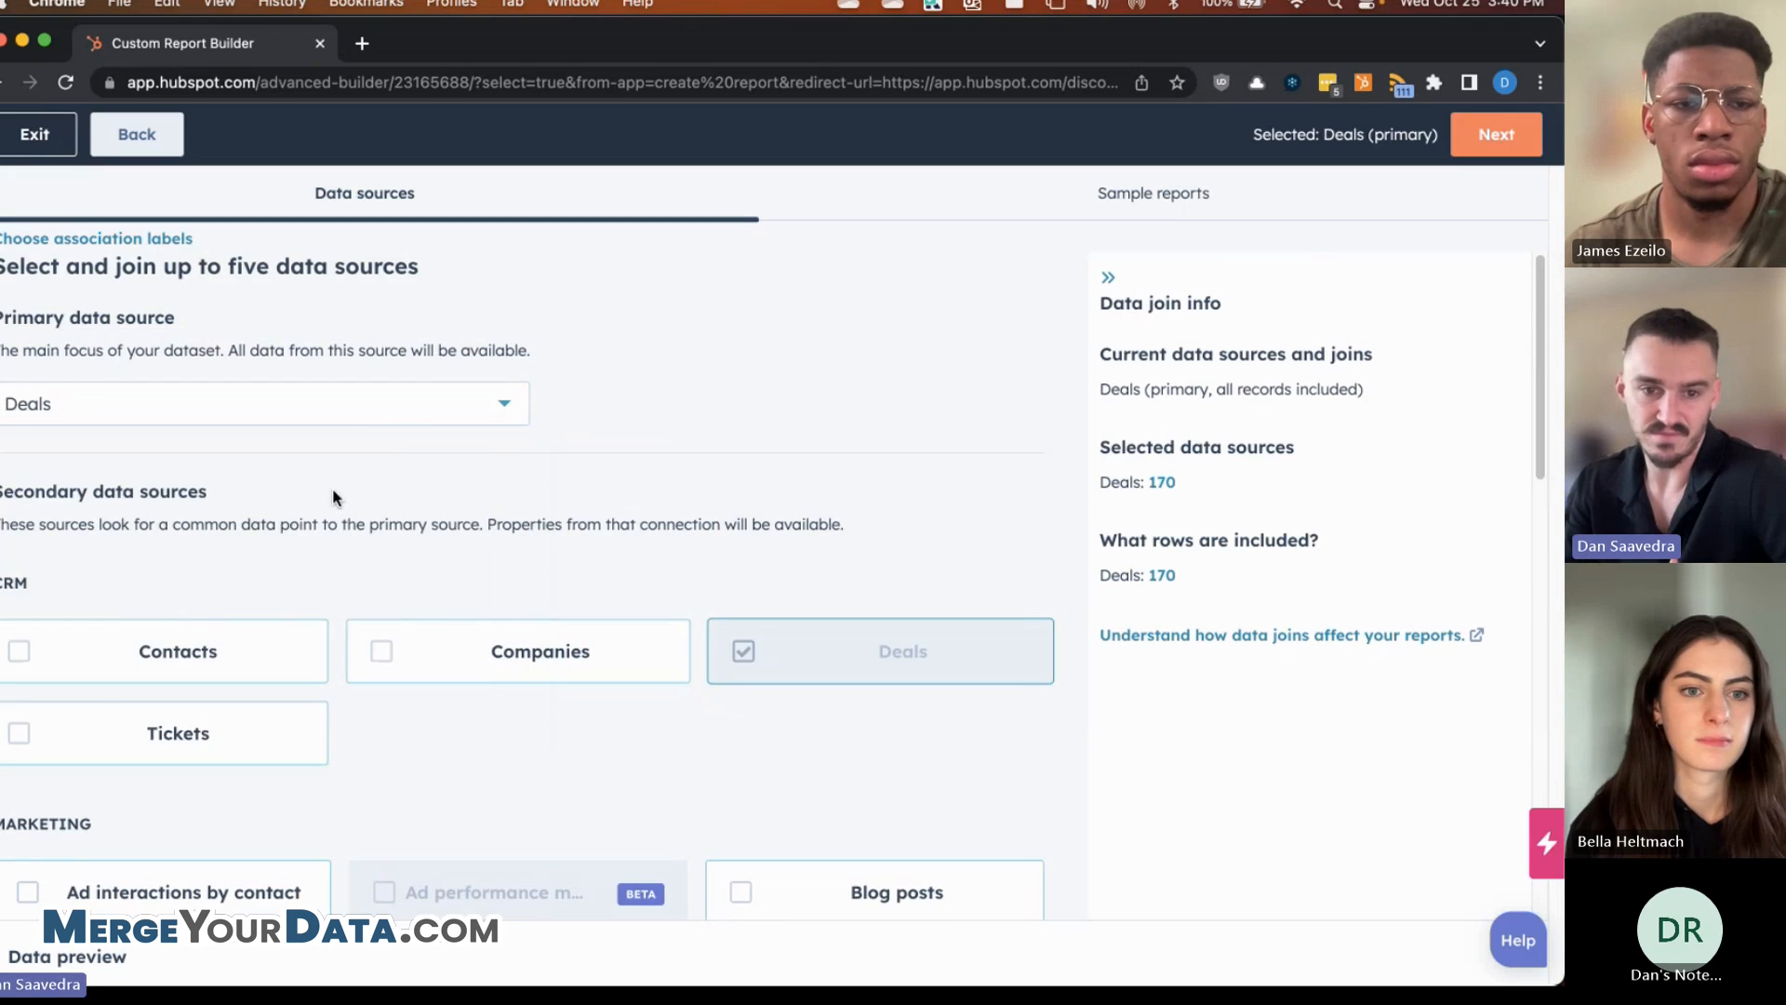
- Try Custom behavioral events as the primary source, then browse the source list again
click(390, 414)
scroll(307, 558, up, 1)
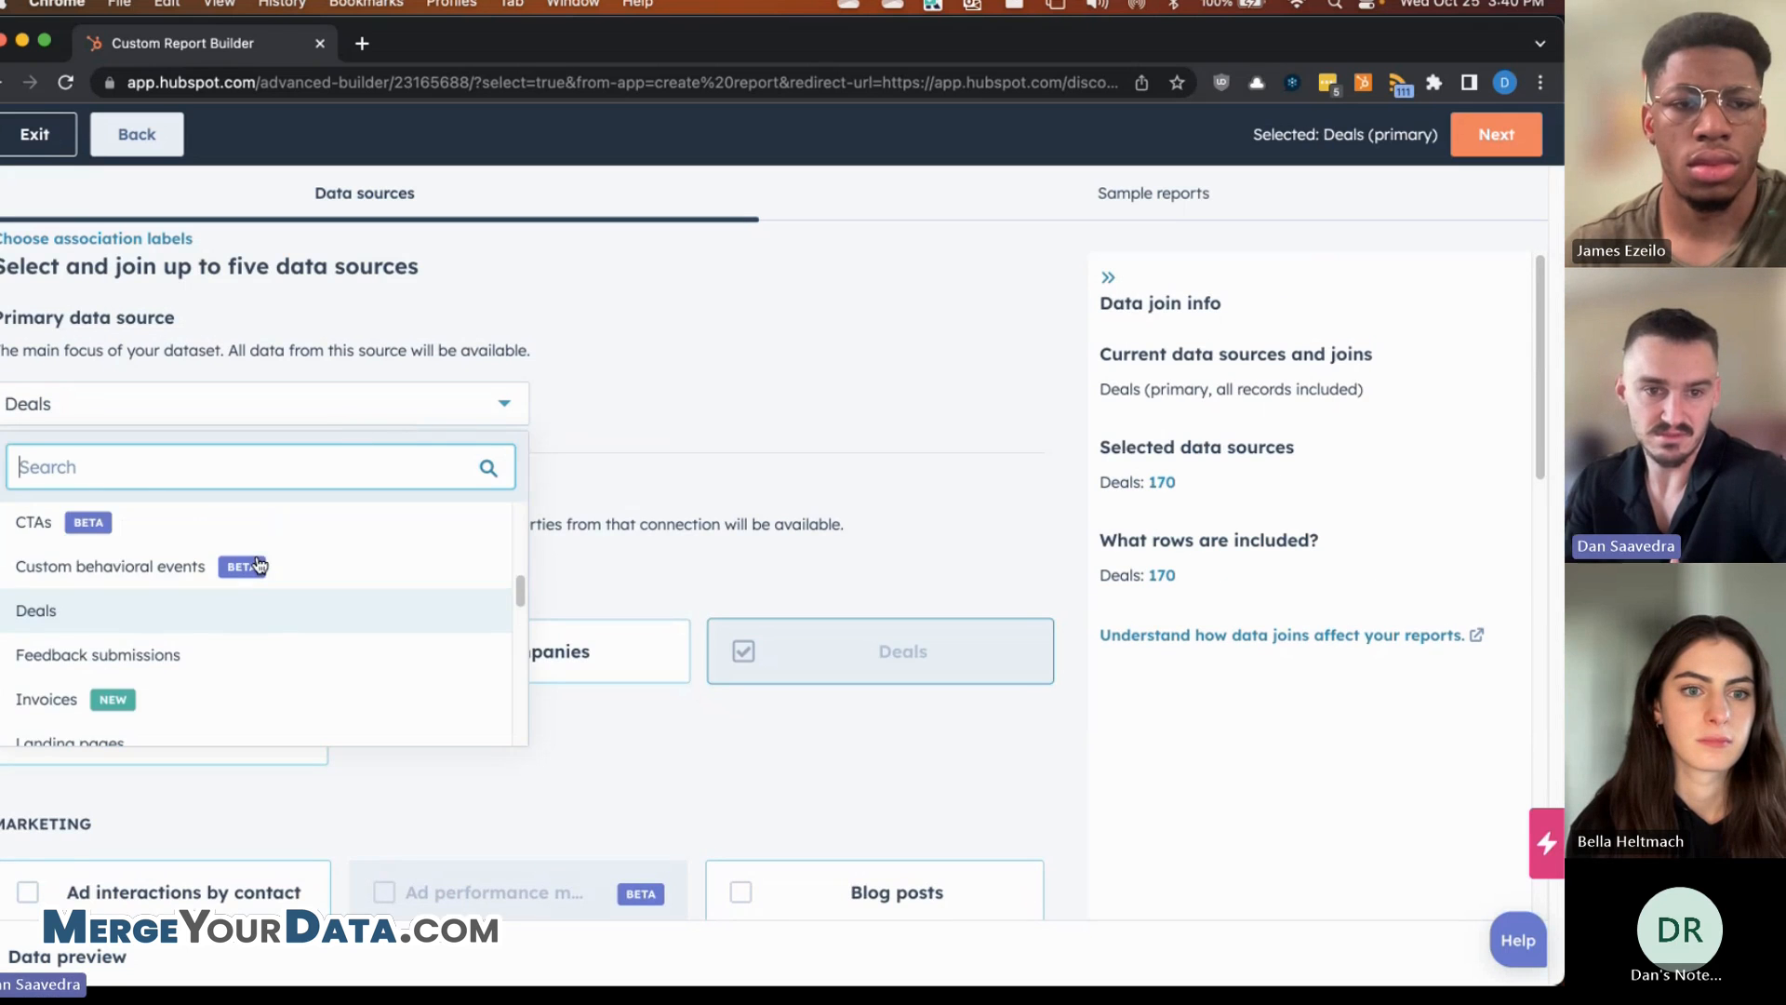
click(315, 564)
click(393, 416)
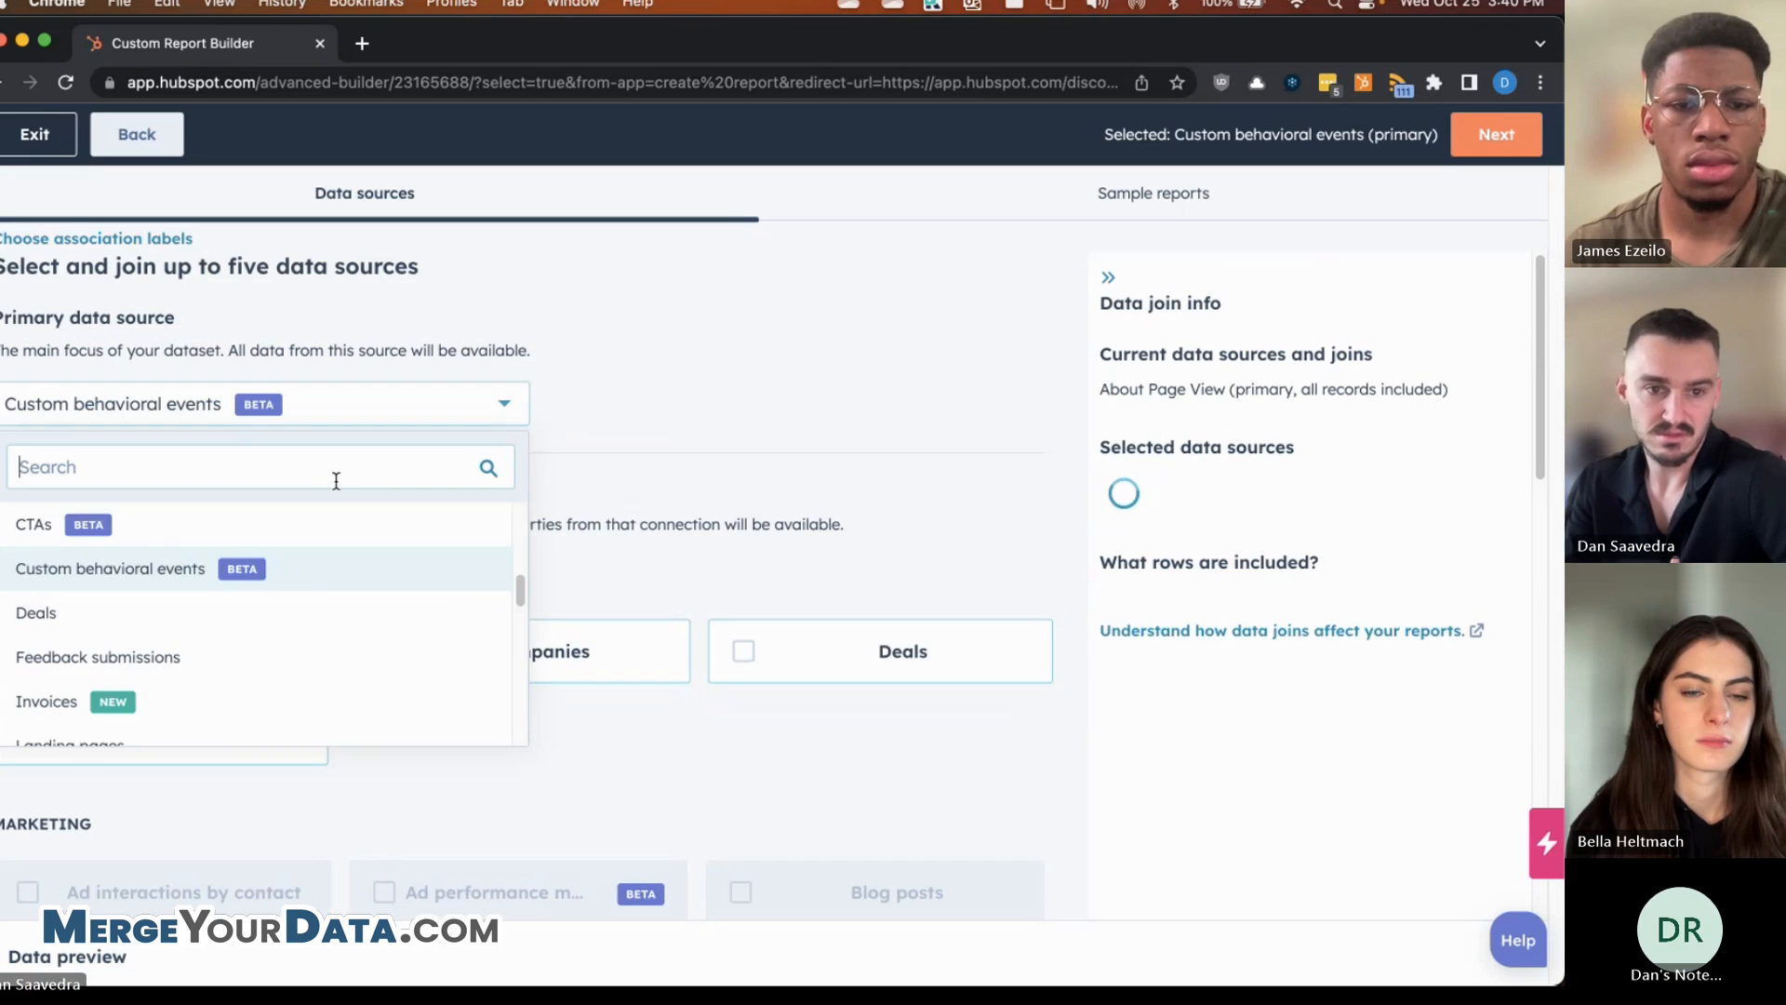
scroll(293, 571, up, 1)
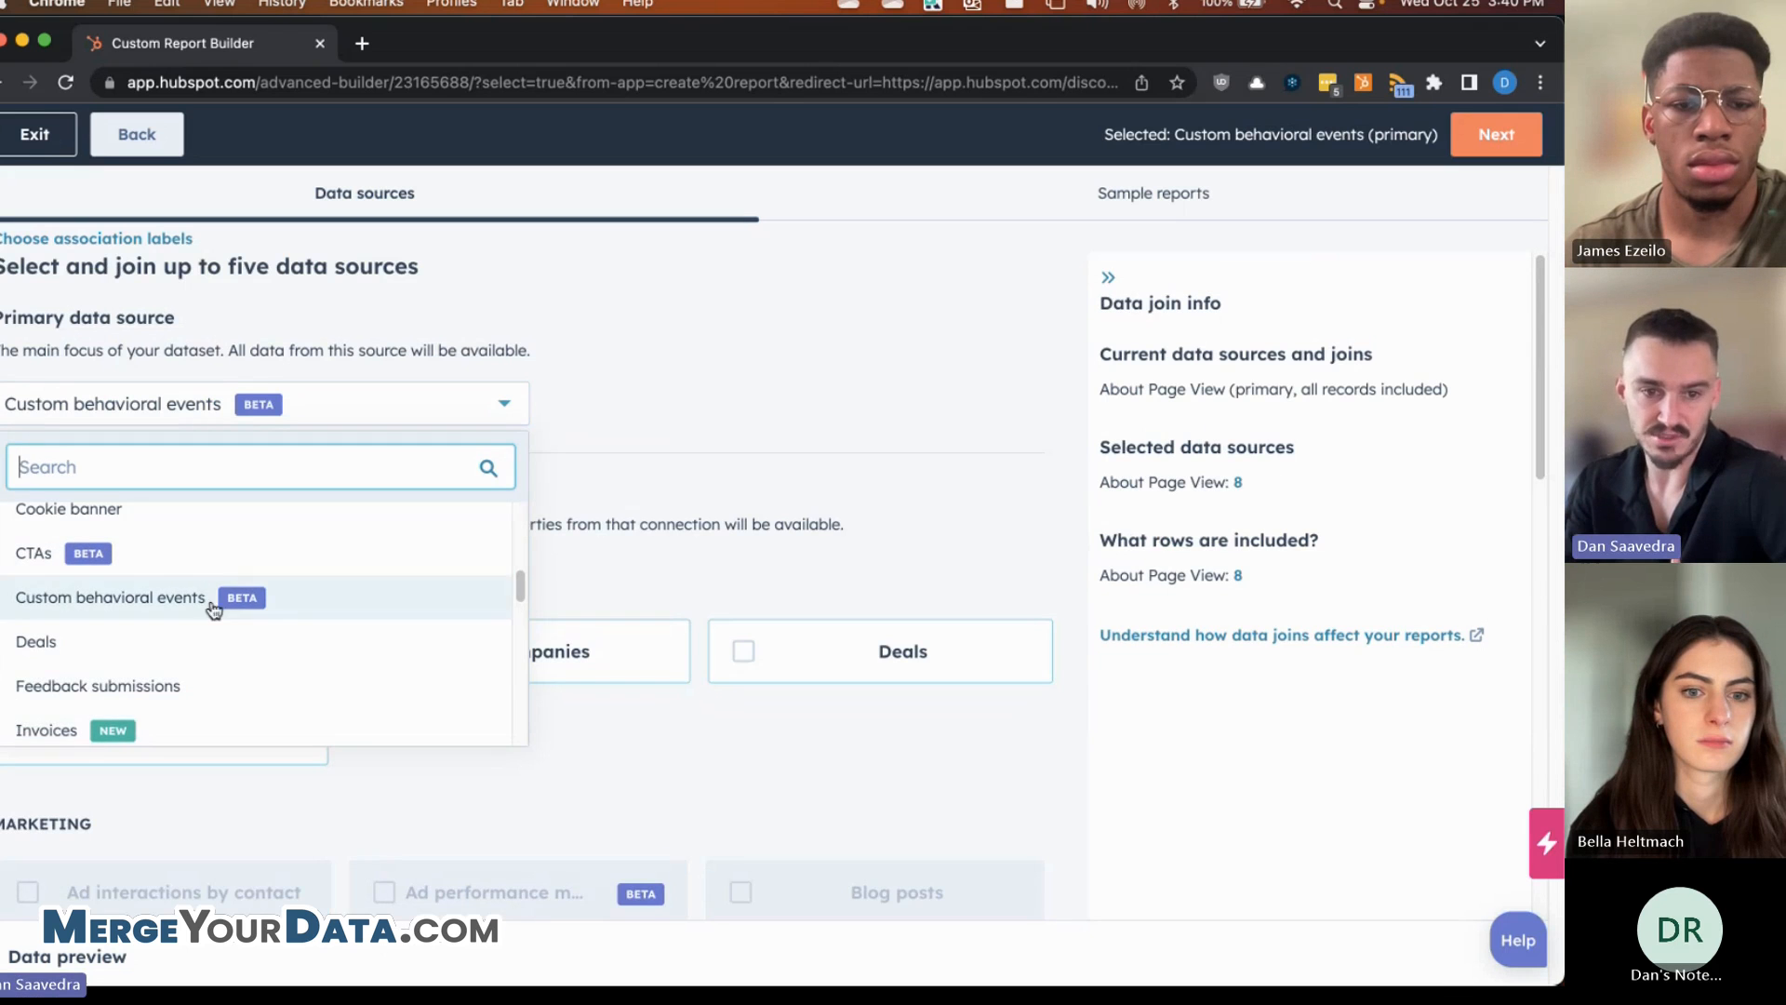
scroll(240, 655, up, 1)
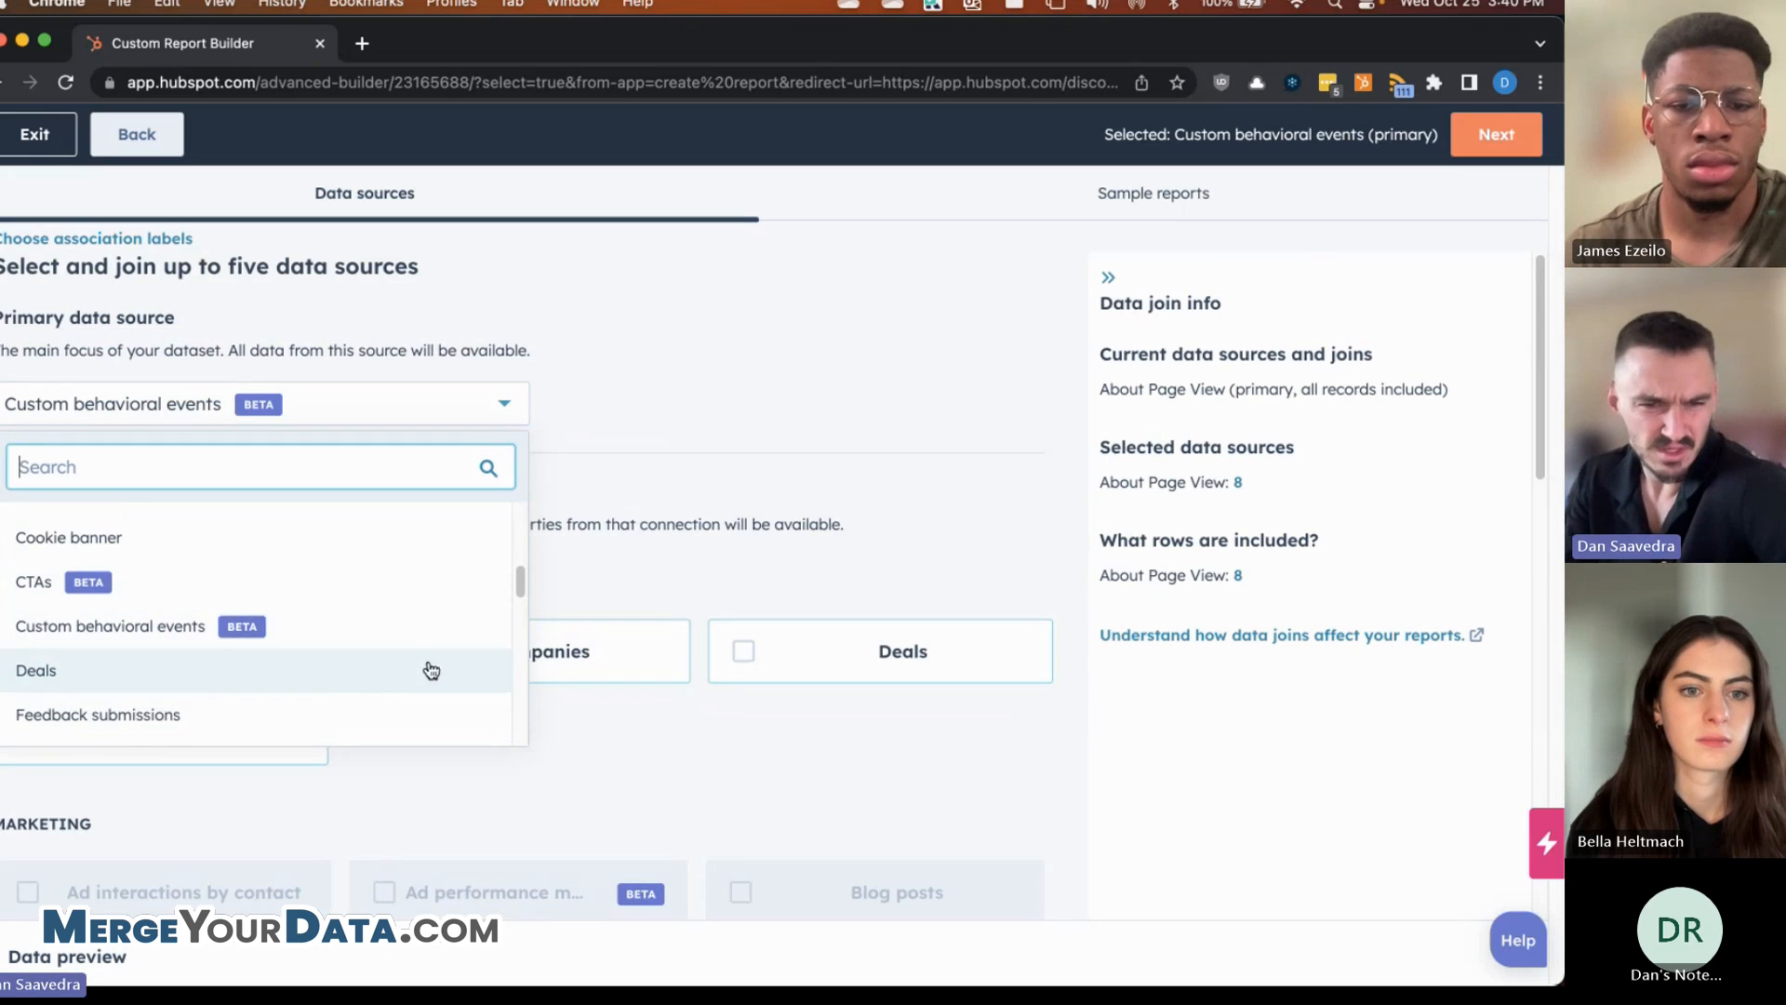
scroll(297, 646, down, 5)
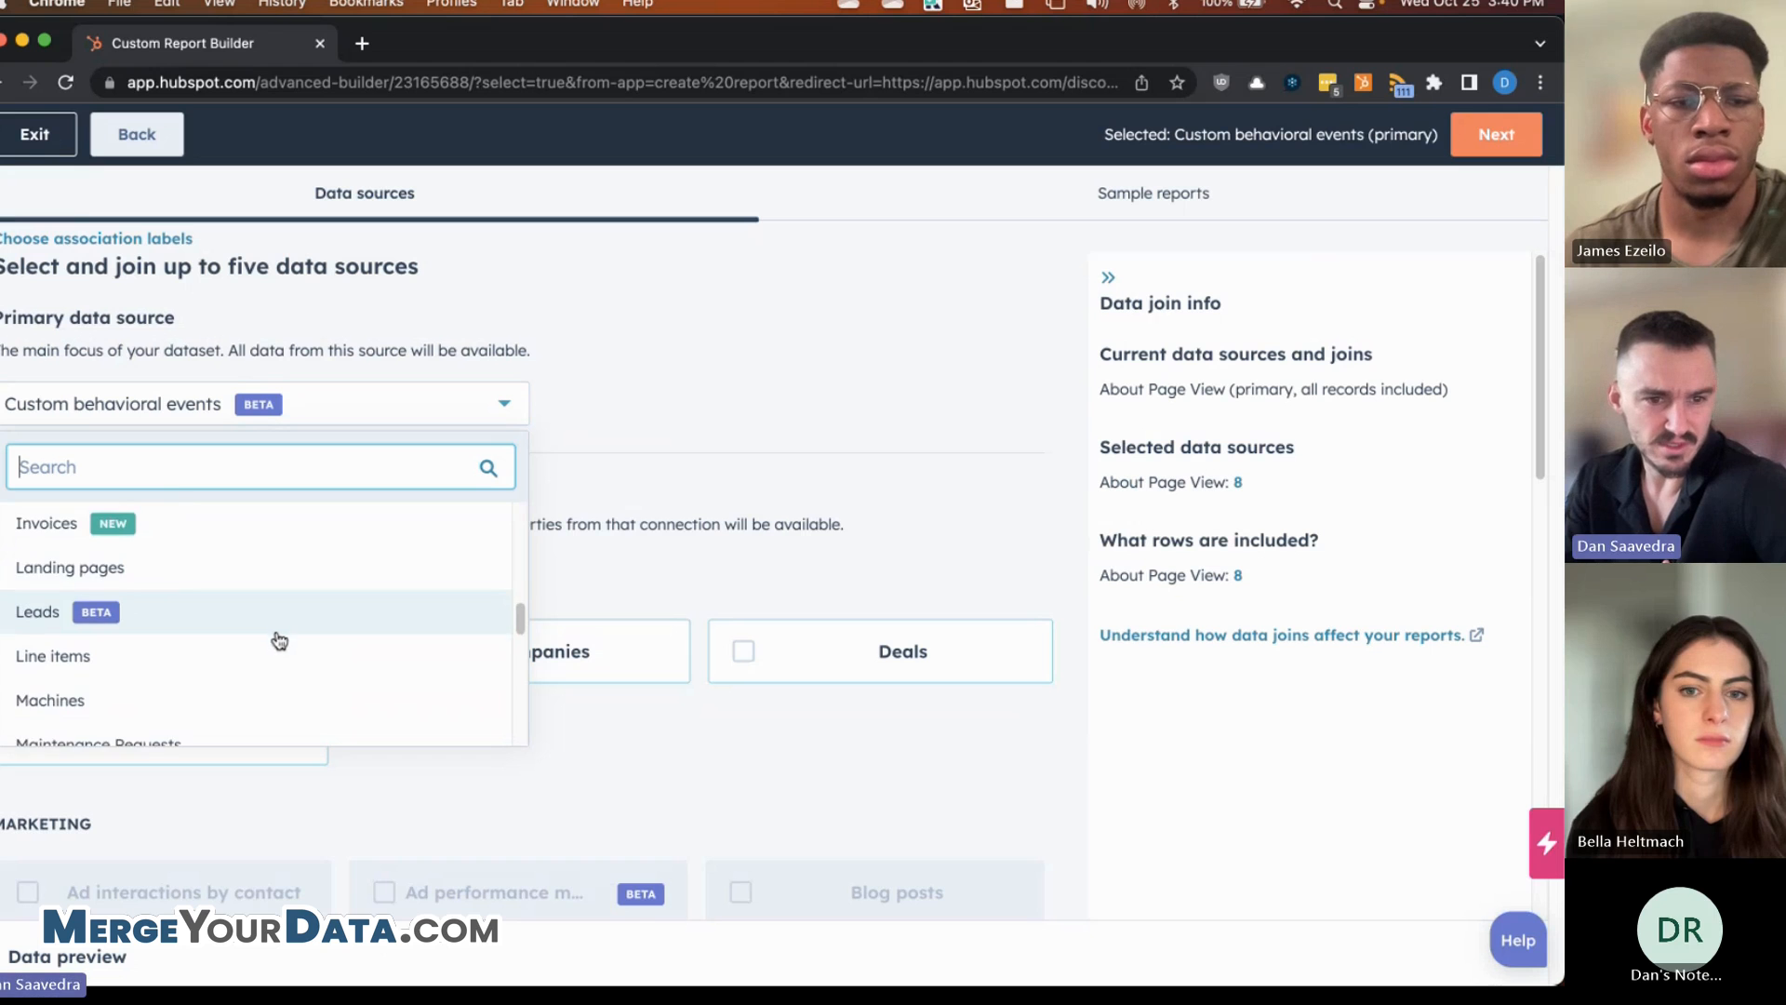
scroll(270, 638, up, 8)
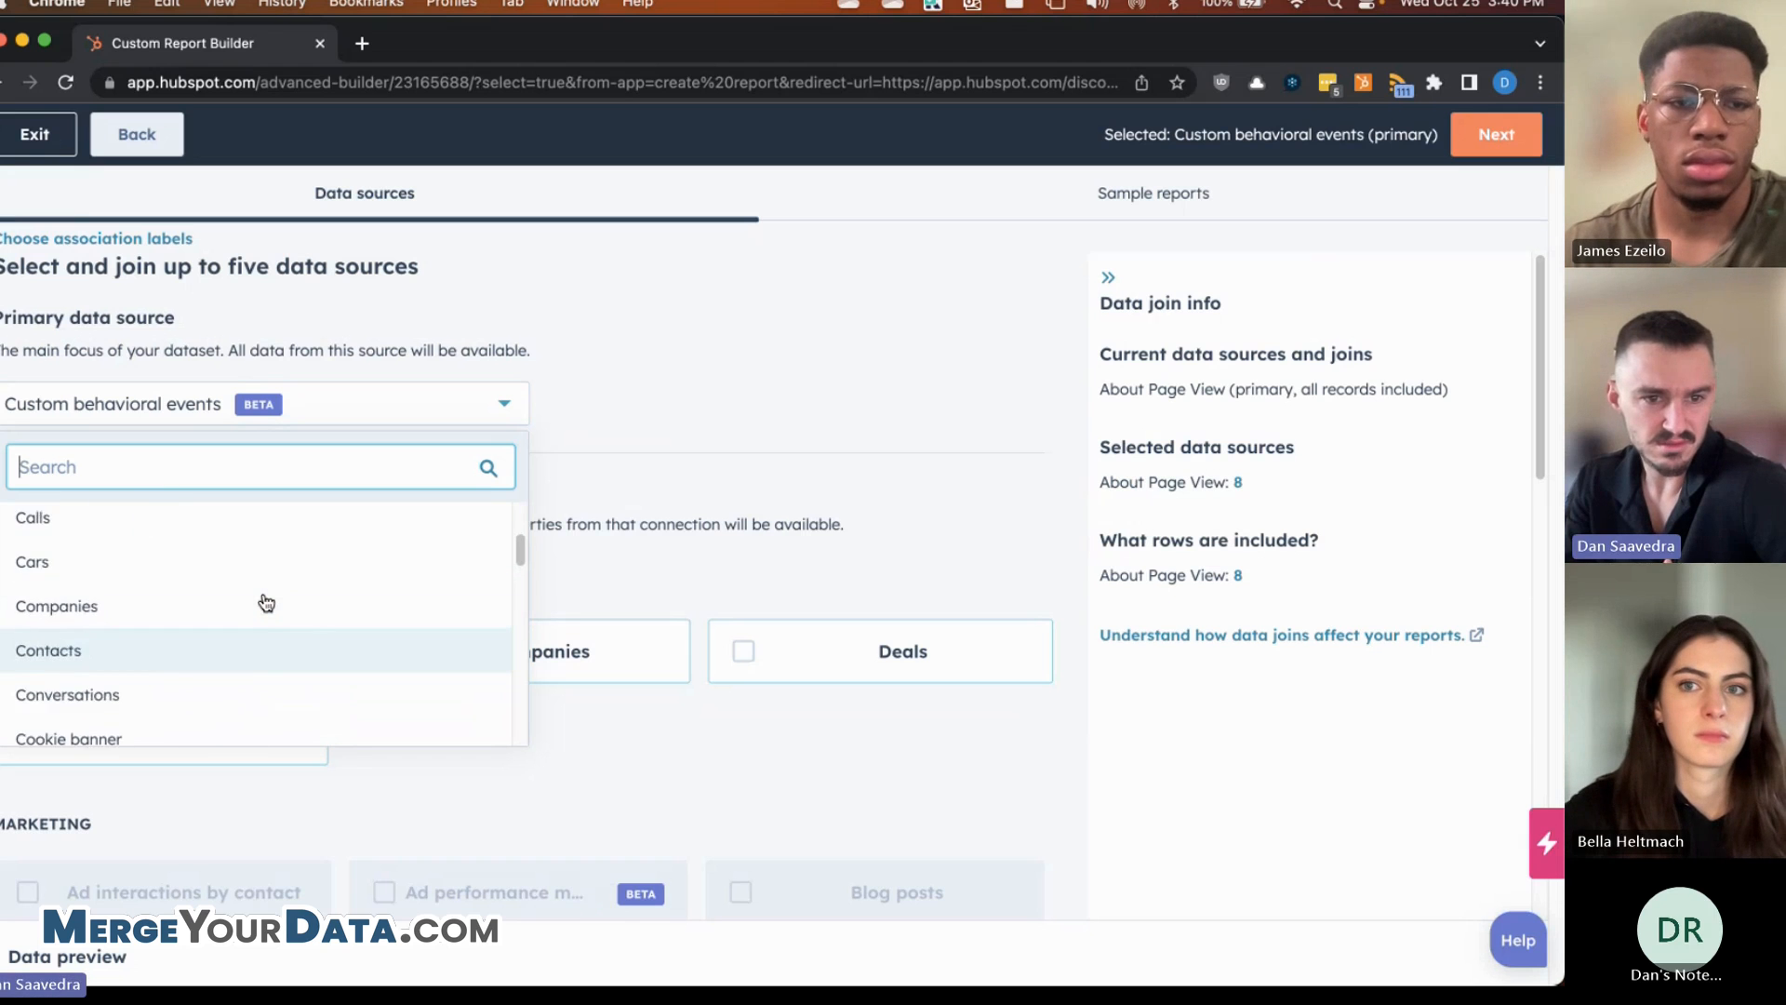
scroll(266, 600, down, 10)
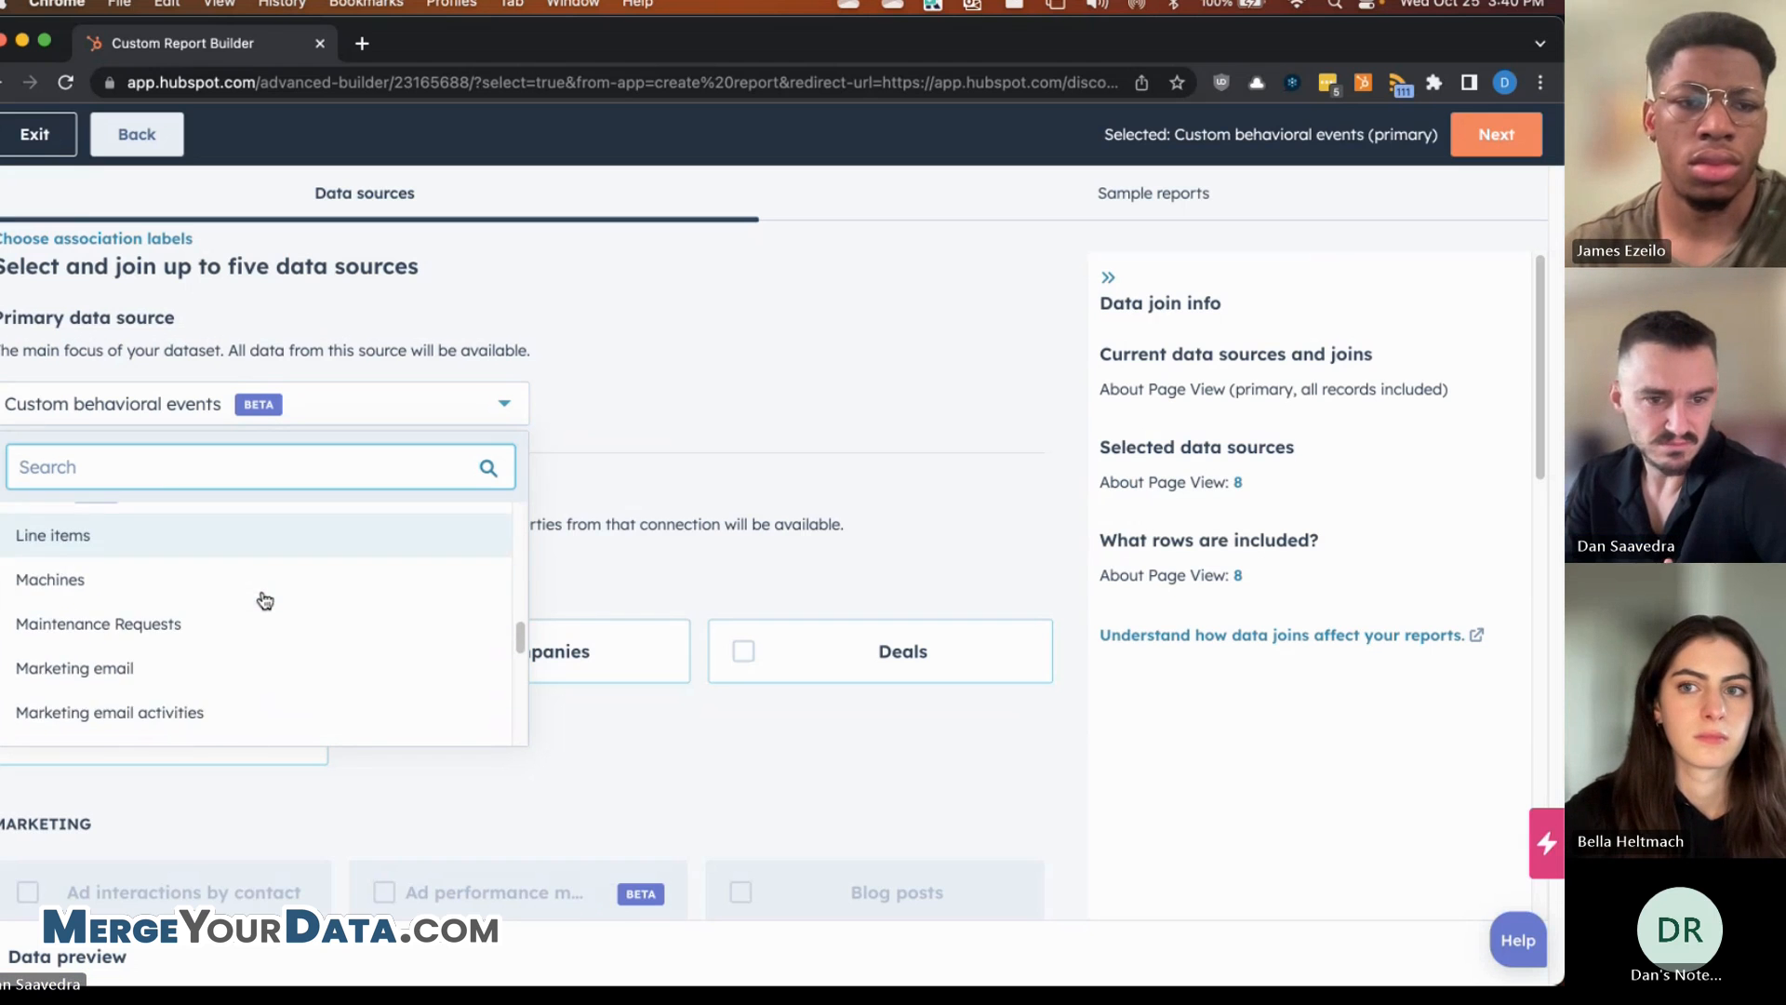
scroll(264, 640, down, 1)
- Set Marketing email as the primary source, then browse the source list and close it unchanged
click(264, 632)
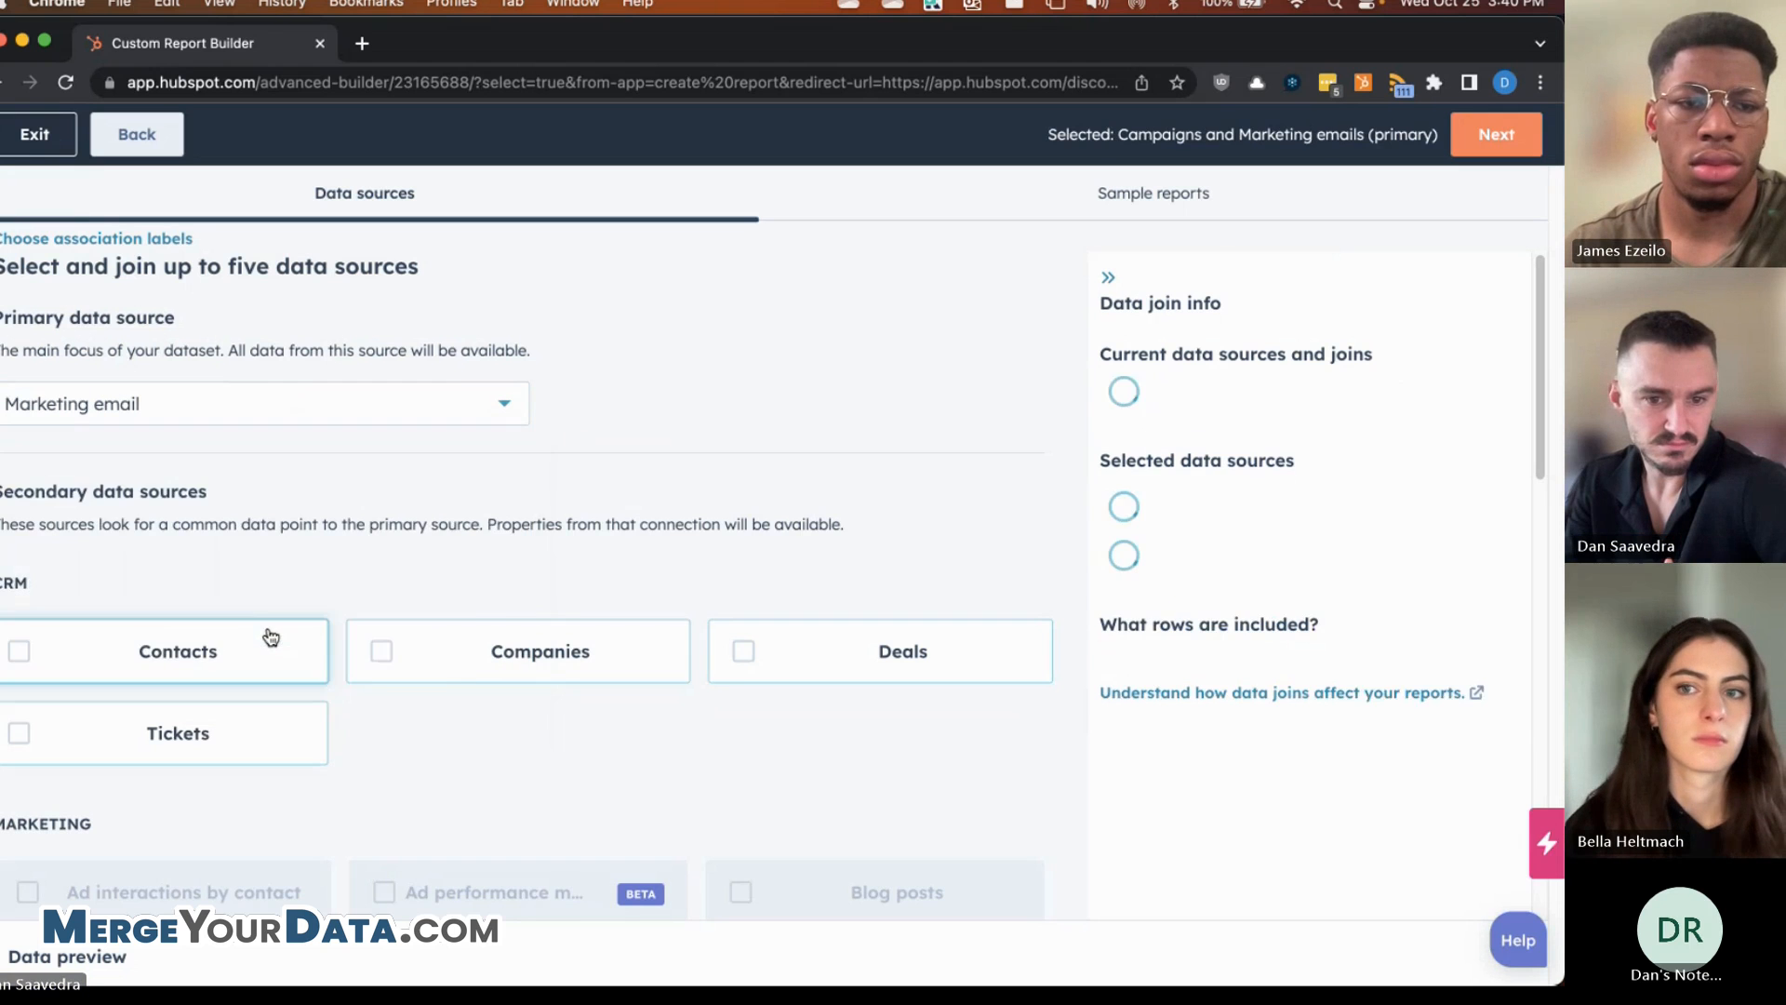
click(319, 418)
scroll(274, 595, down, 5)
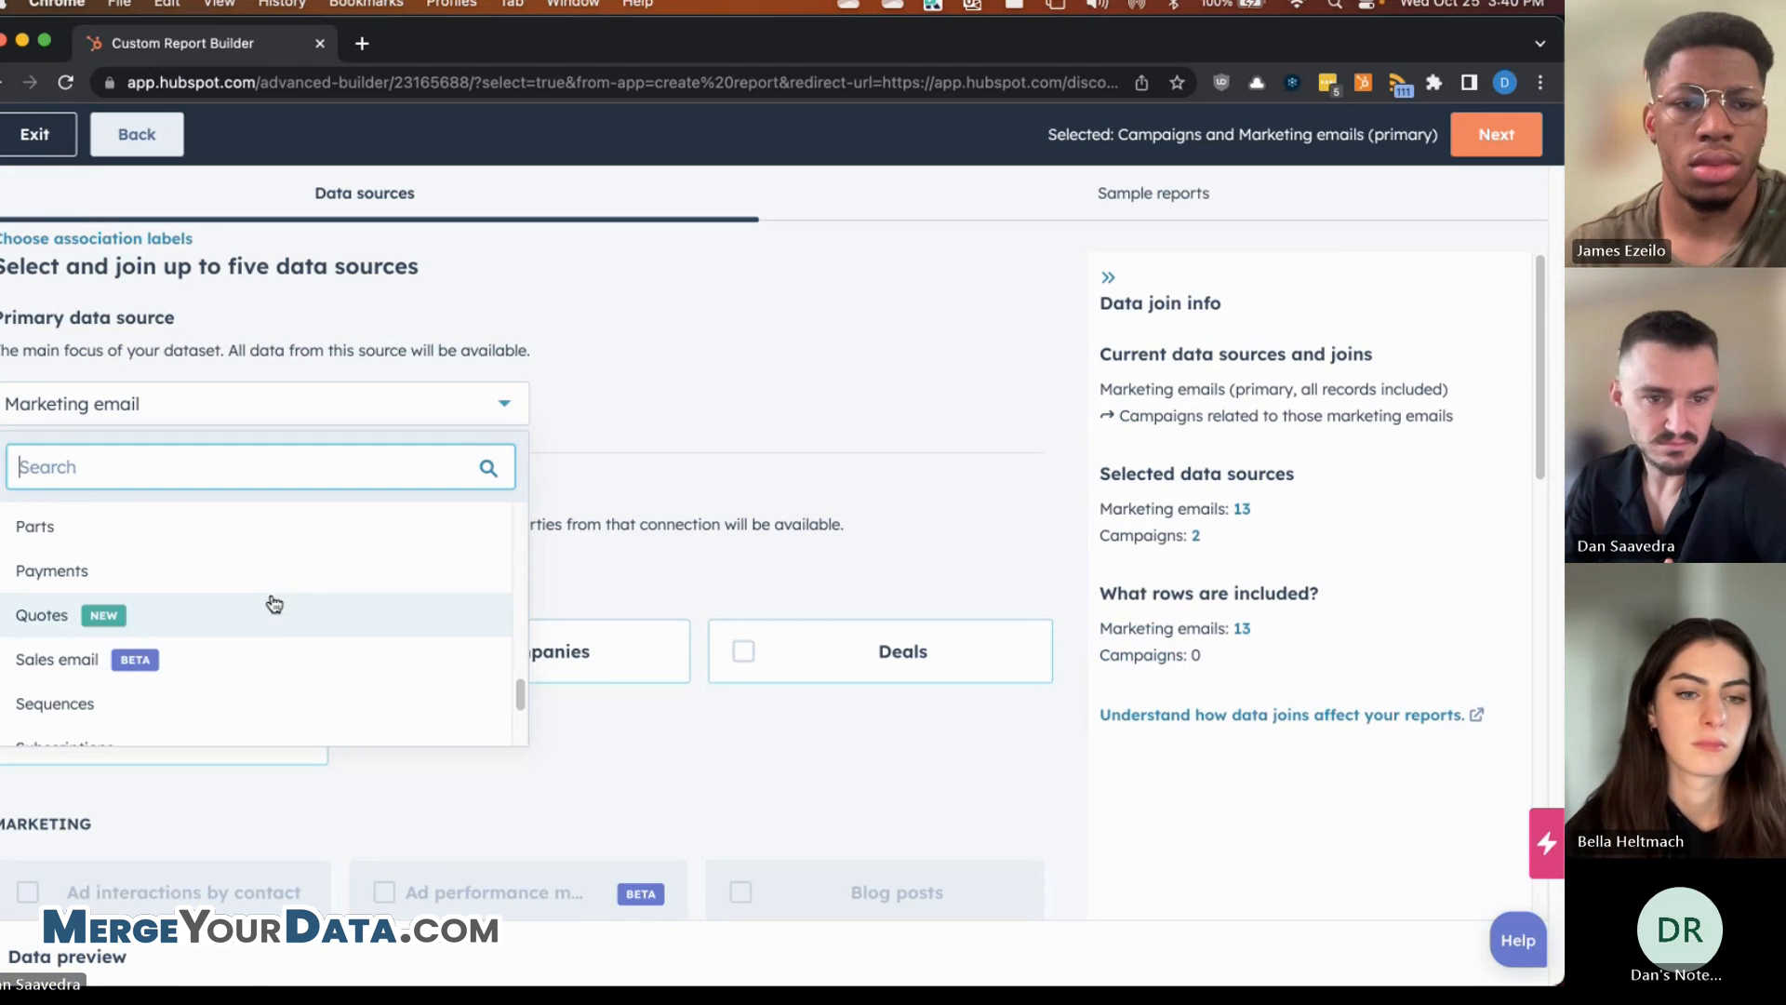
scroll(279, 602, down, 3)
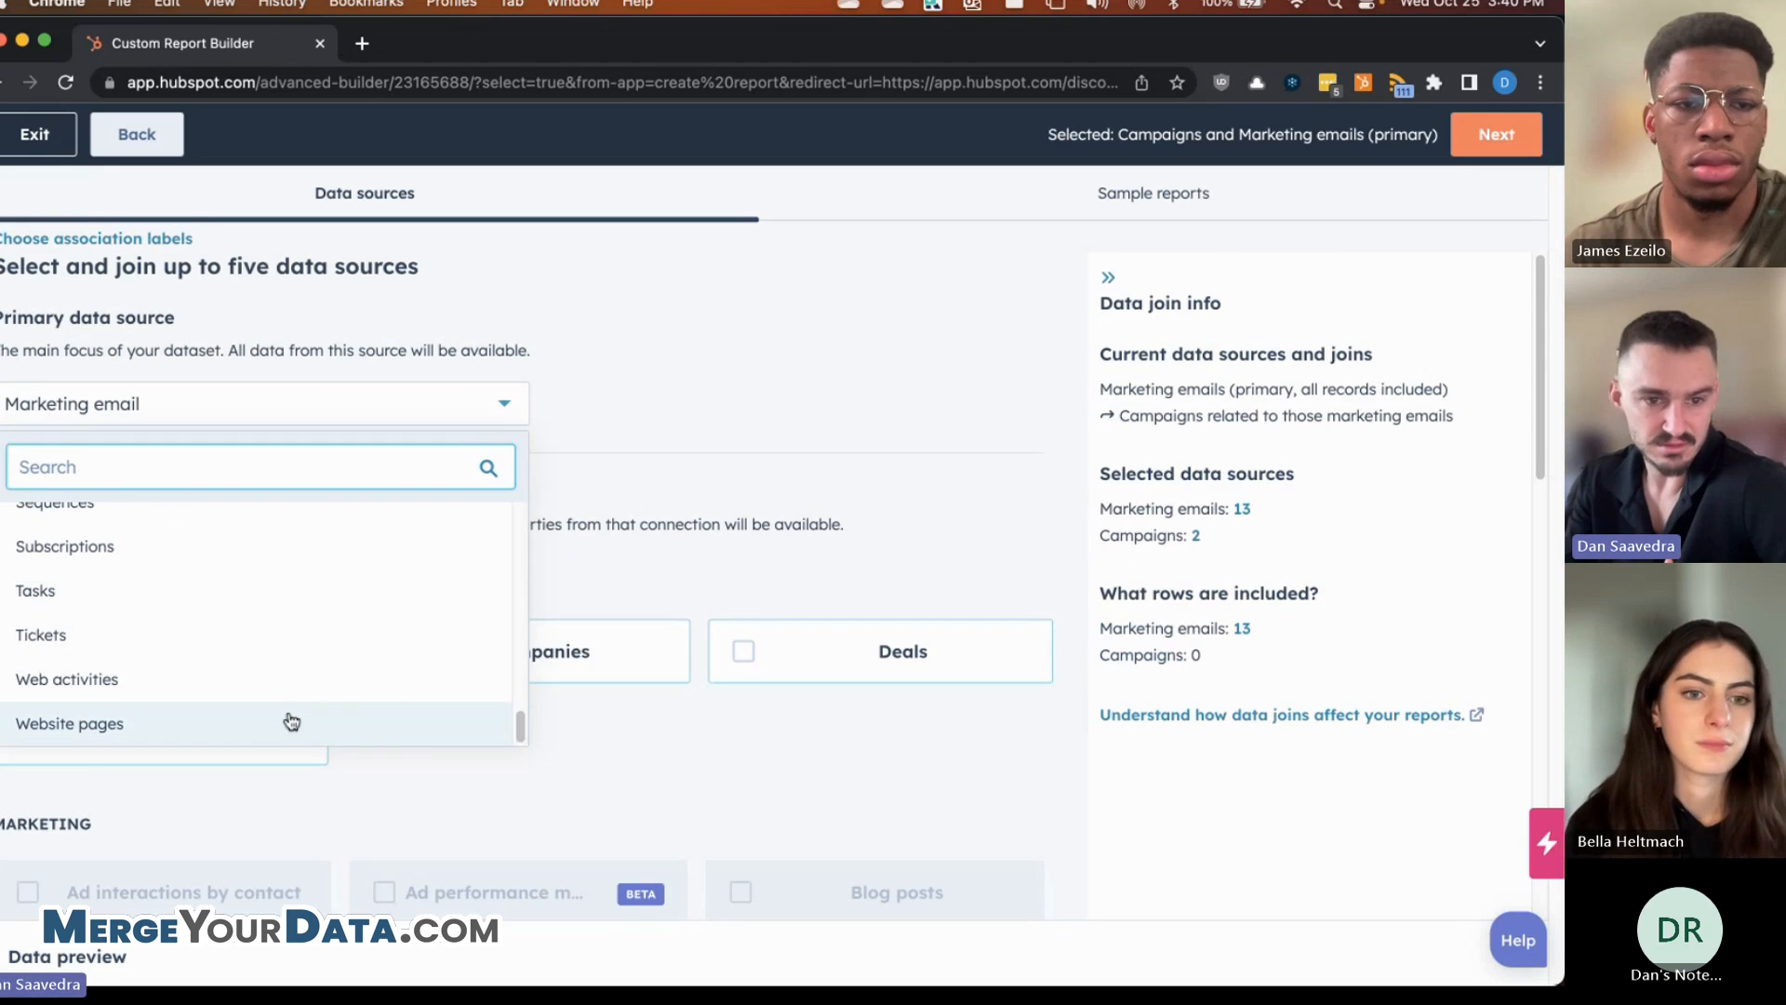
scroll(610, 844, down, 2)
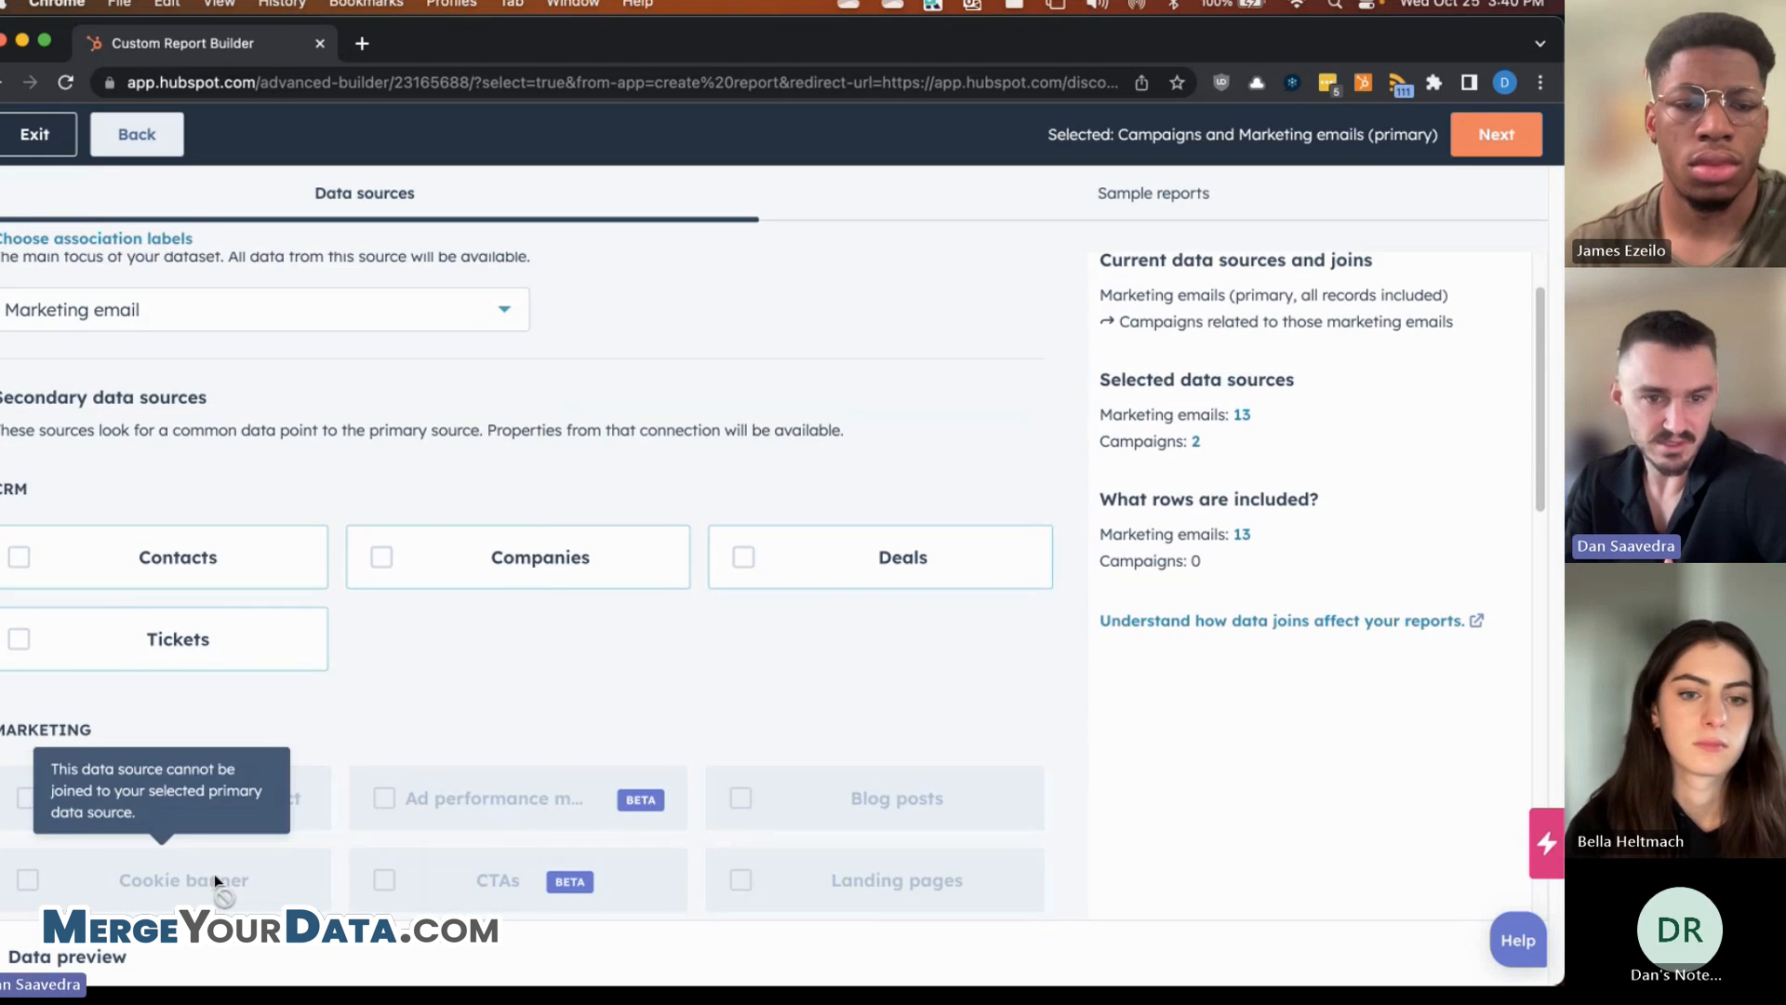
scroll(414, 741, up, 2)
click(295, 402)
scroll(119, 596, up, 10)
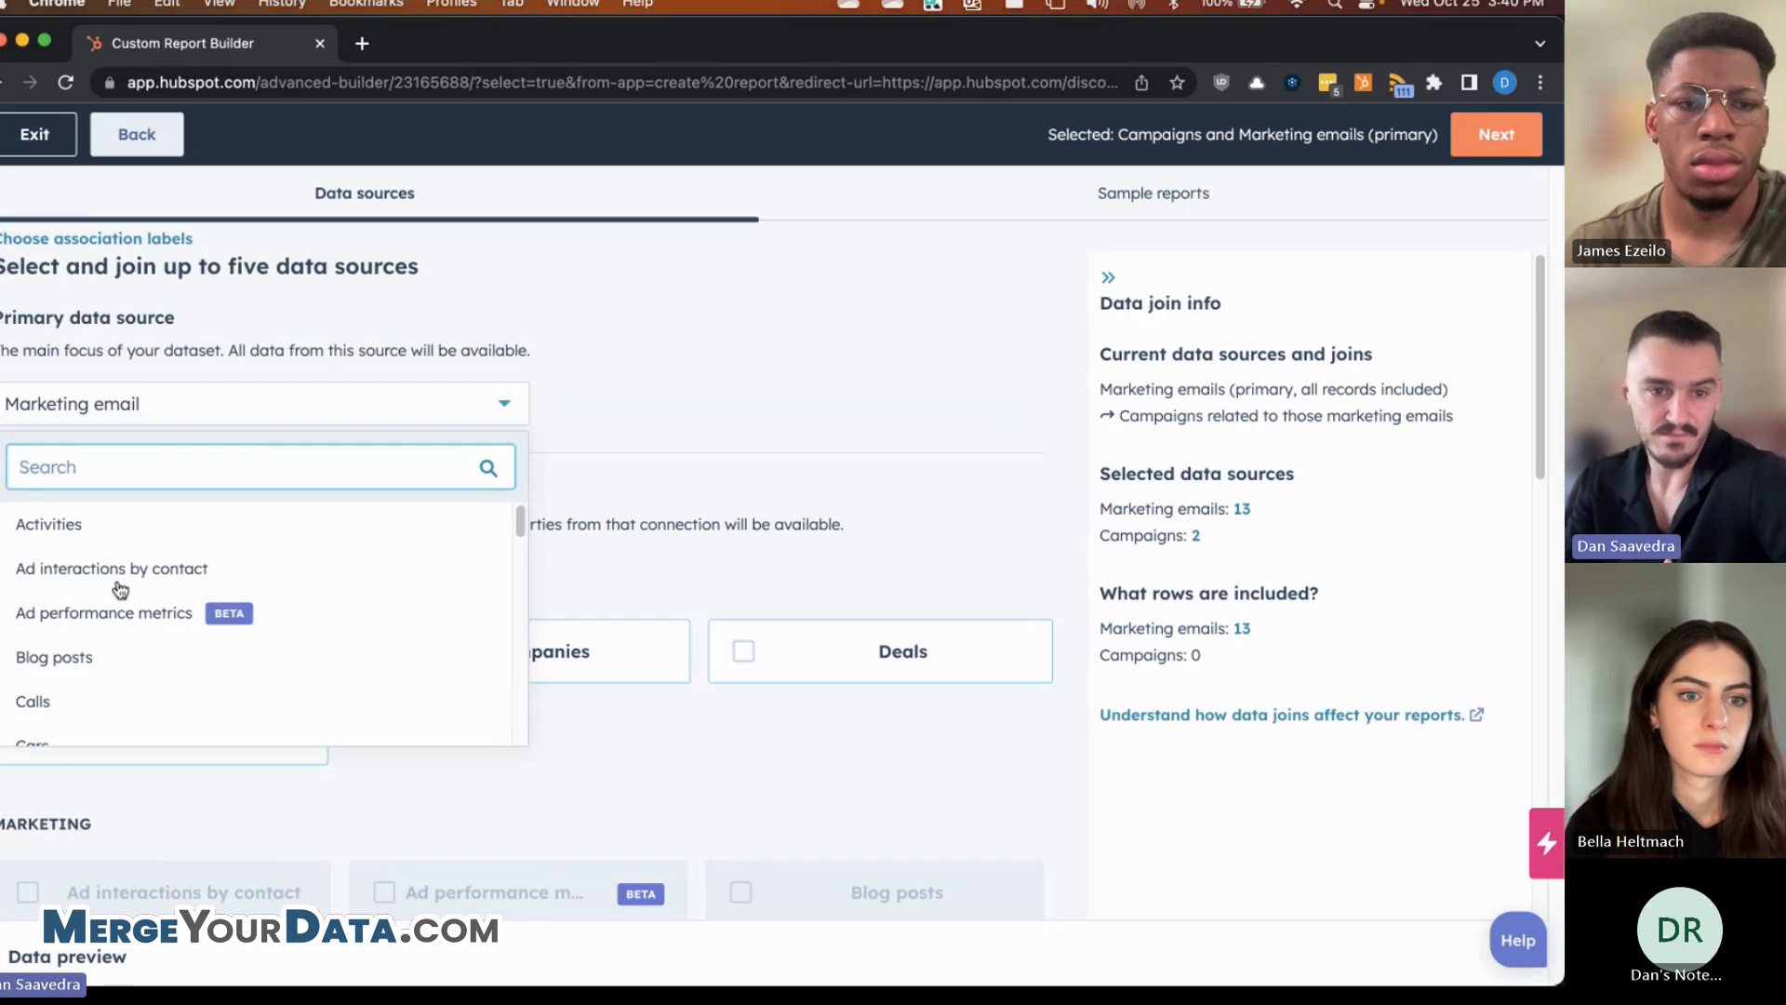
scroll(100, 707, down, 5)
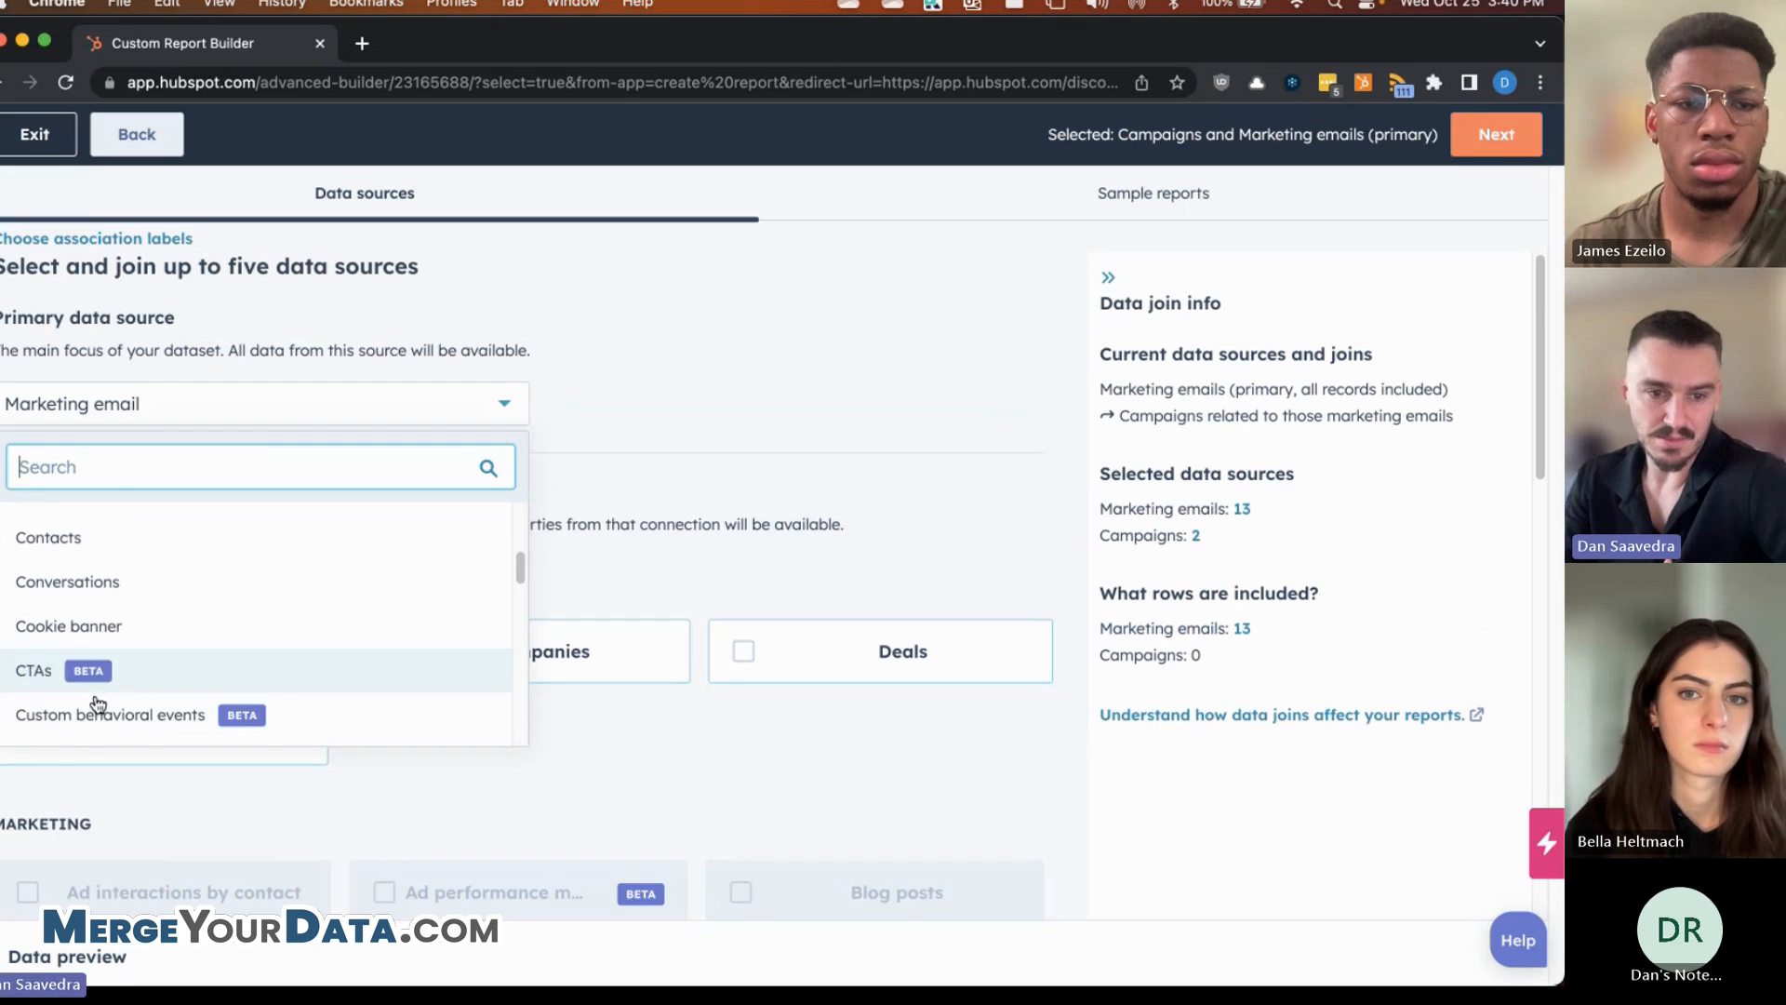
scroll(104, 694, up, 2)
click(635, 555)
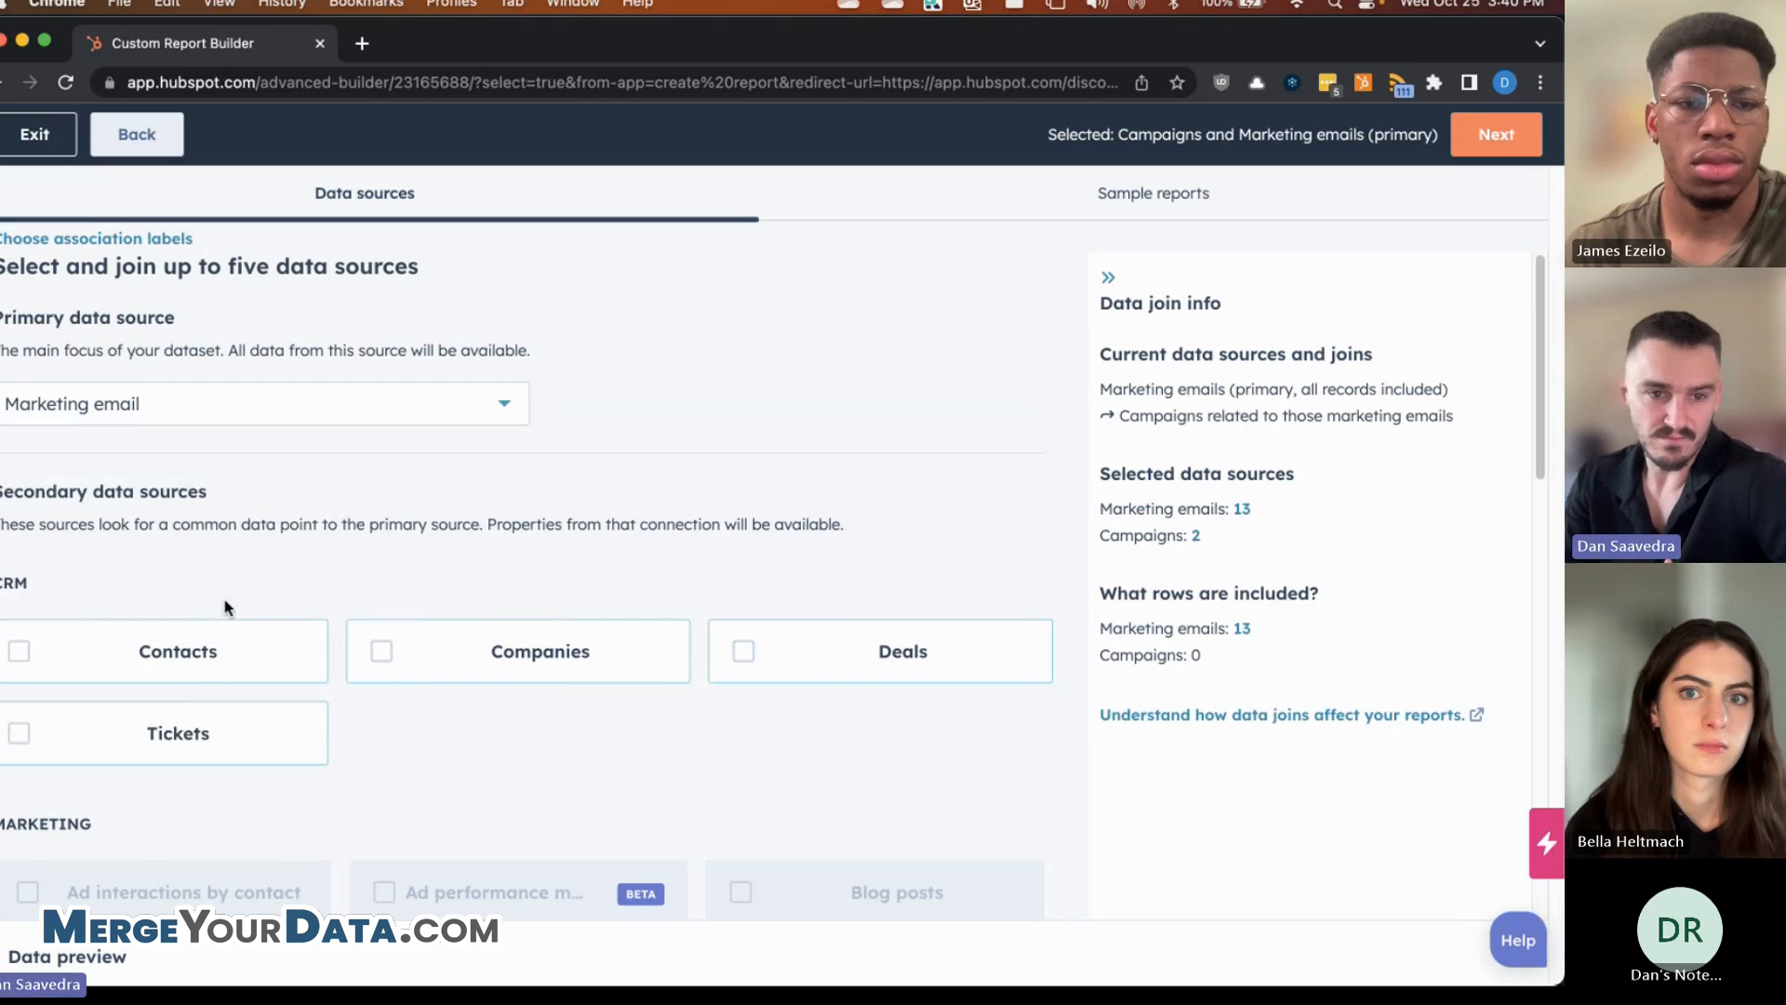
- Search 'conta' and set Contacts back as the primary data source
click(267, 399)
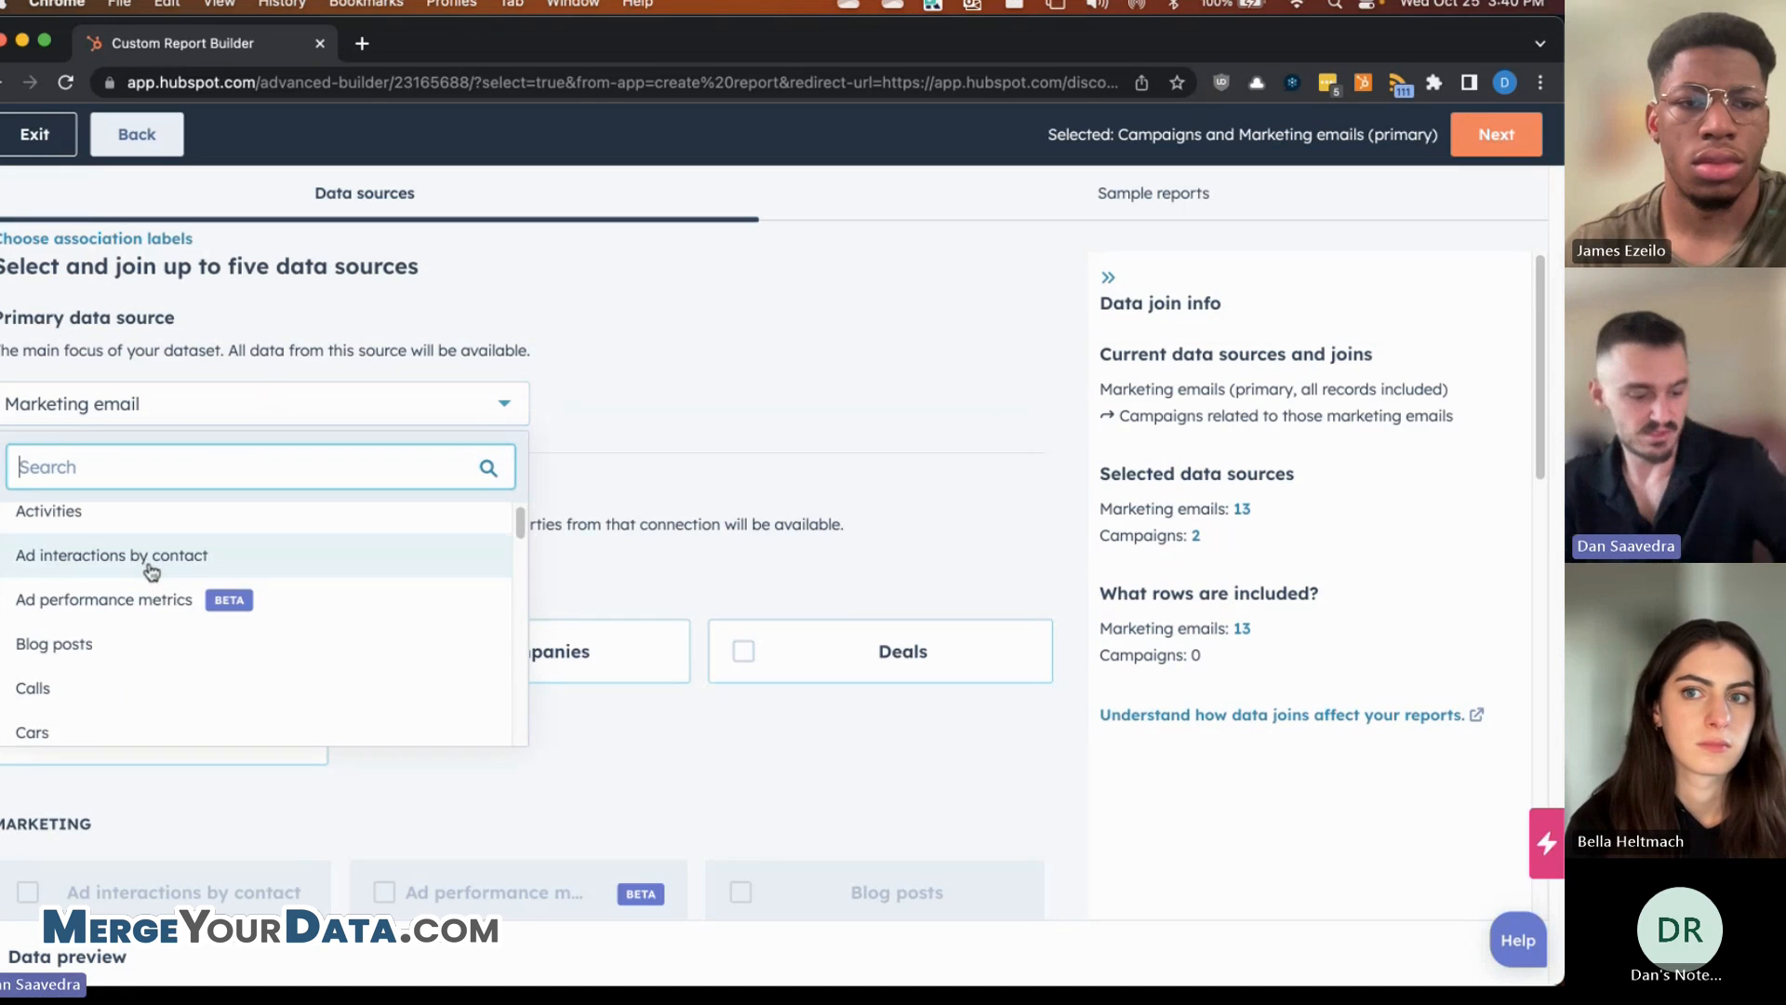
text(conta)
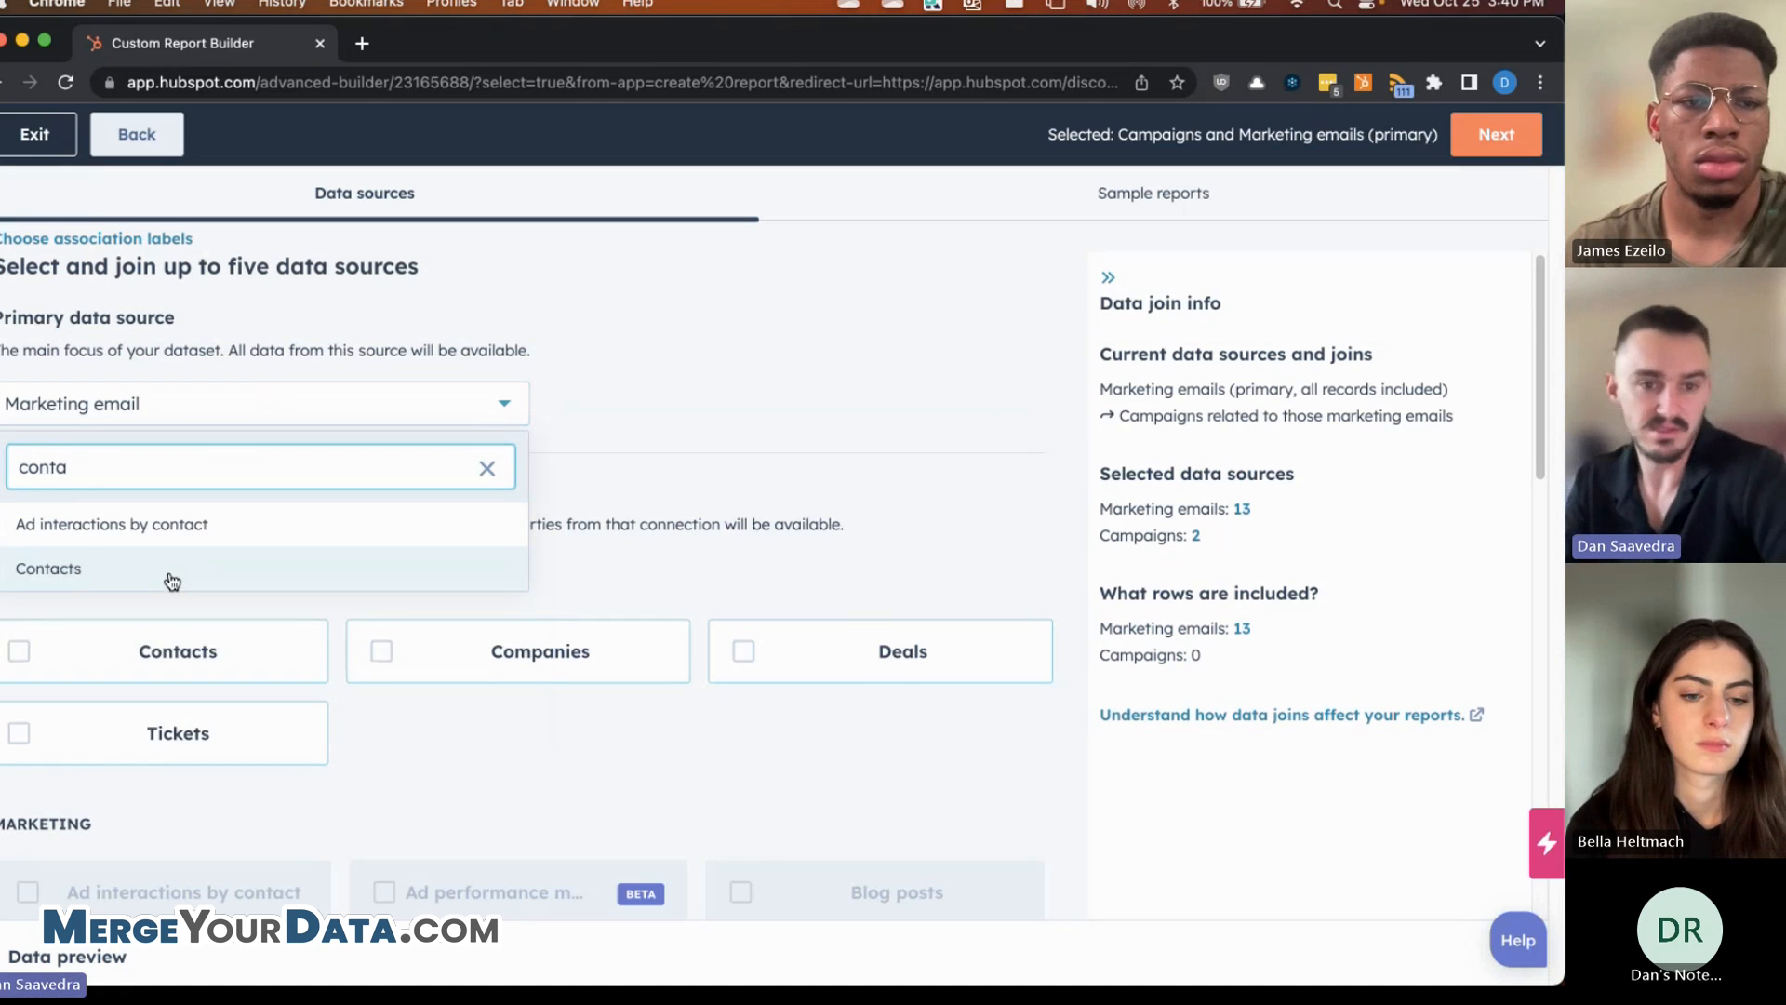
click(172, 581)
- Join Deals, Calls and Tasks as secondary sources to the Contacts primary source
scroll(706, 448, down, 3)
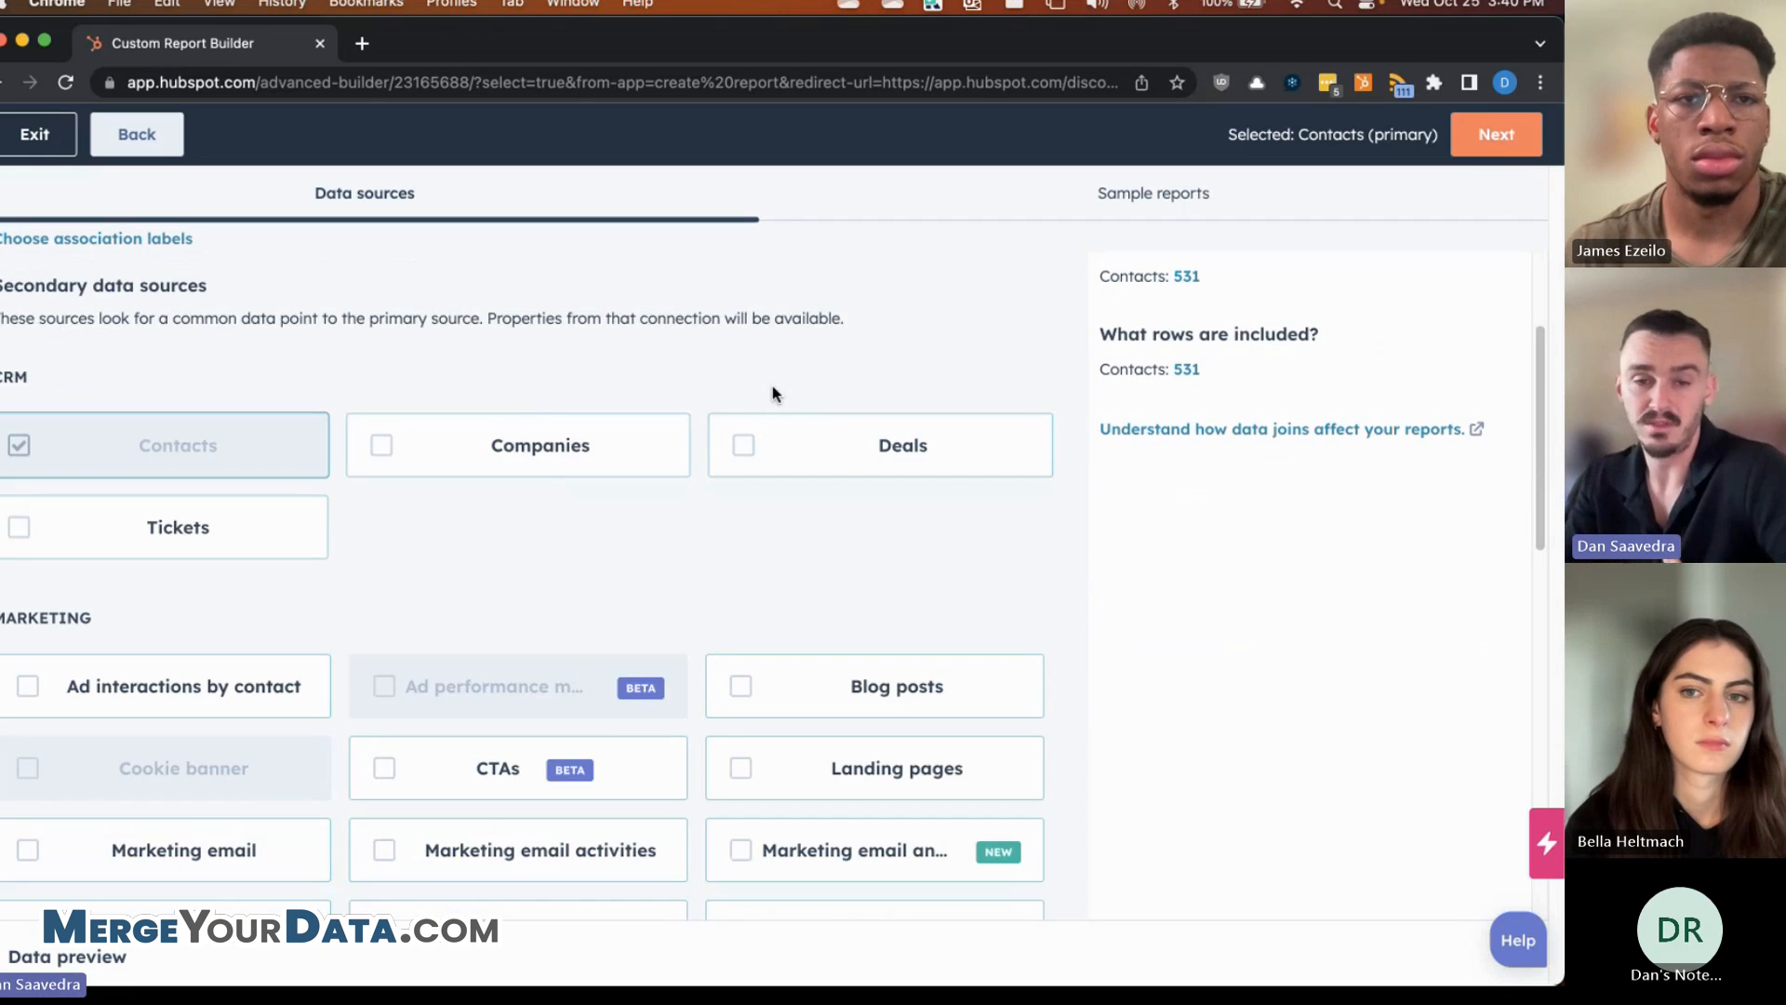
click(743, 446)
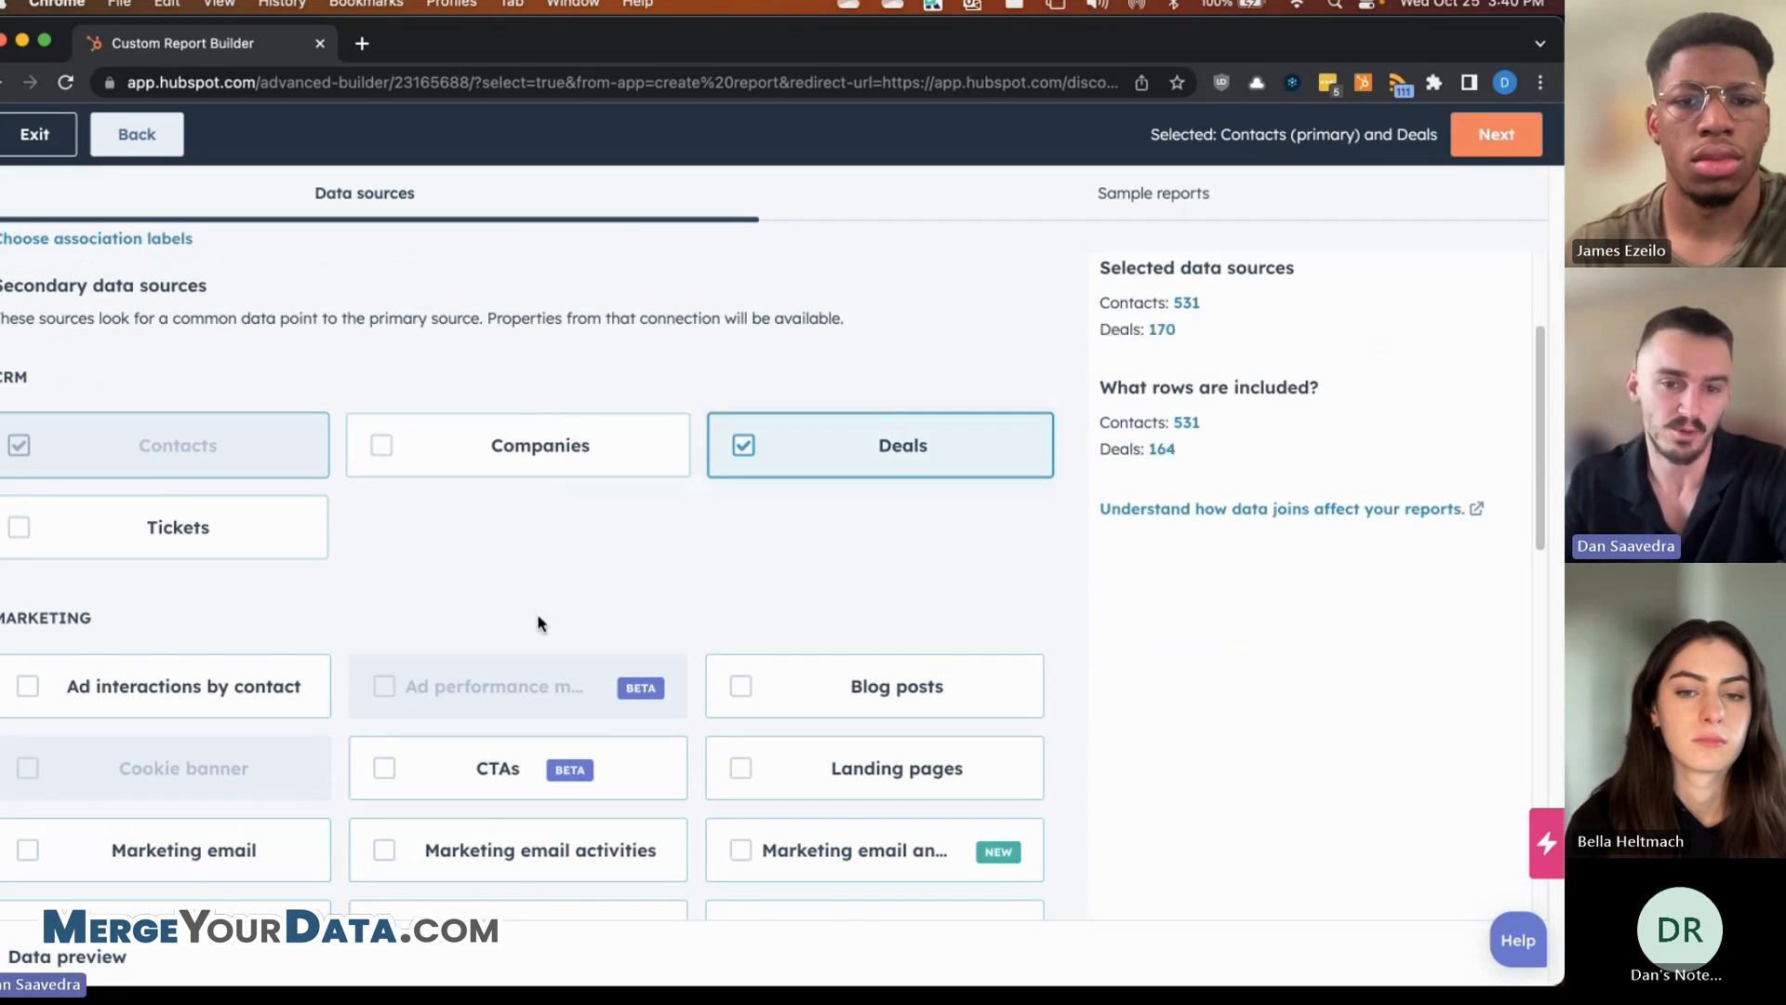
scroll(537, 623, down, 2)
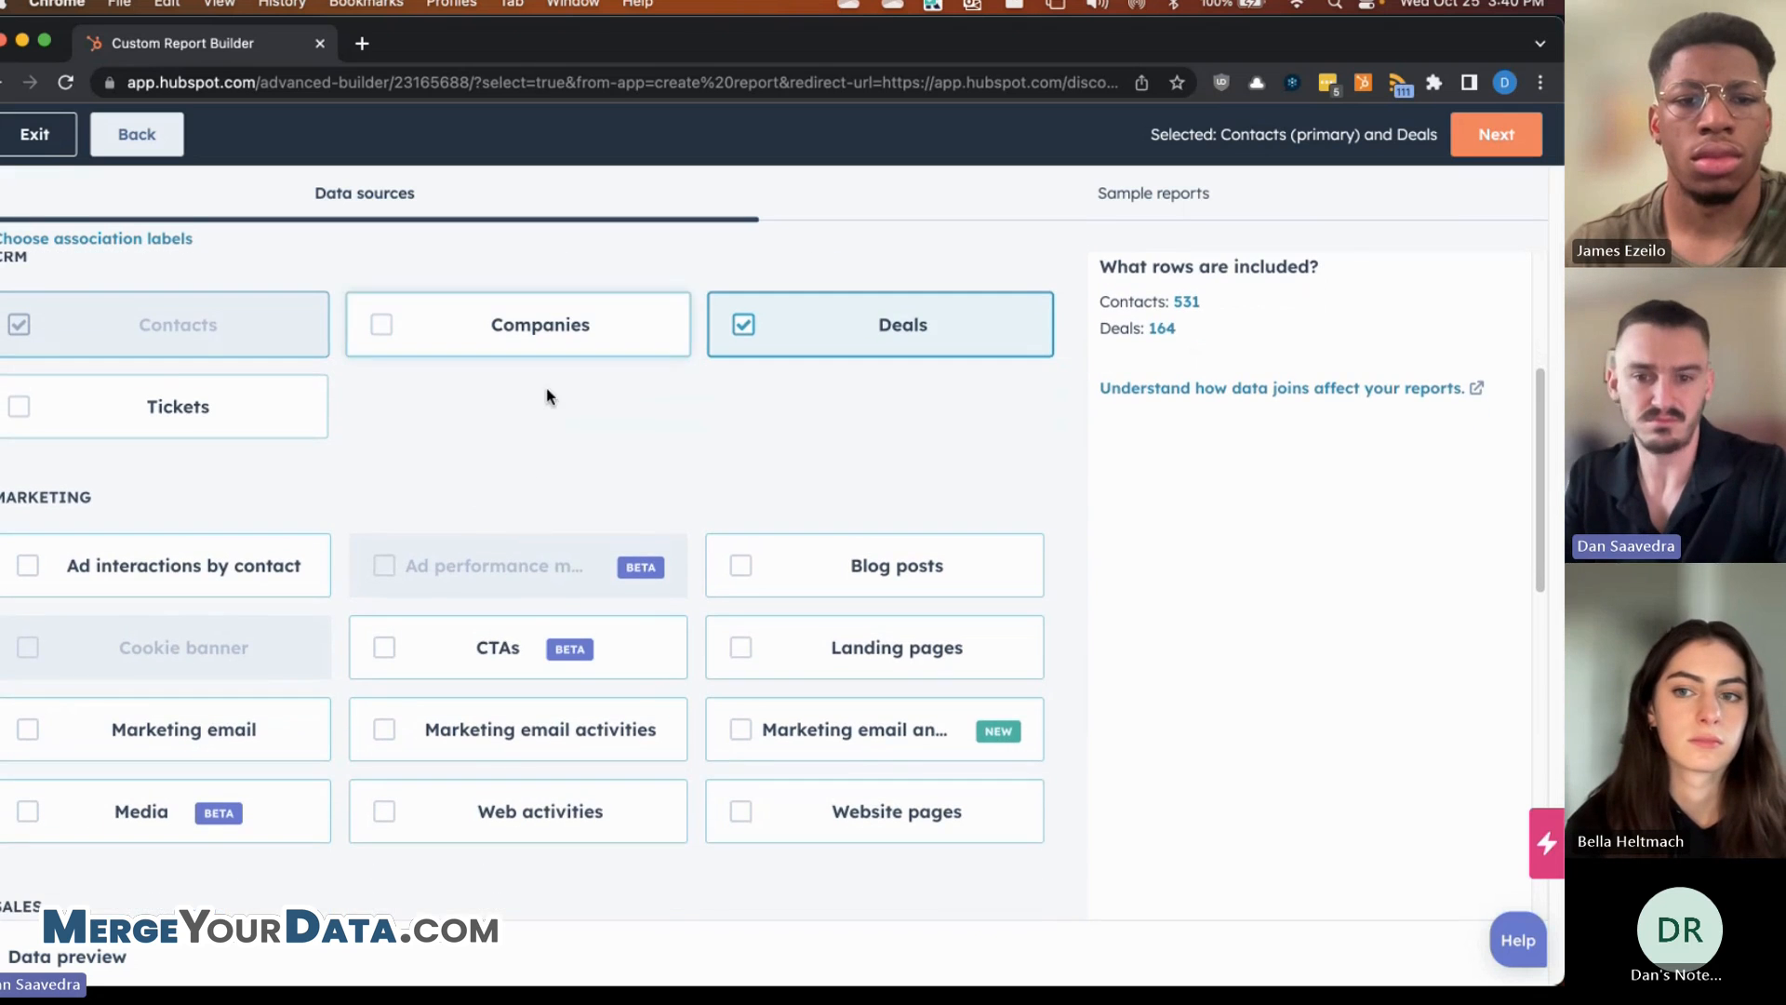
scroll(498, 399, down, 2)
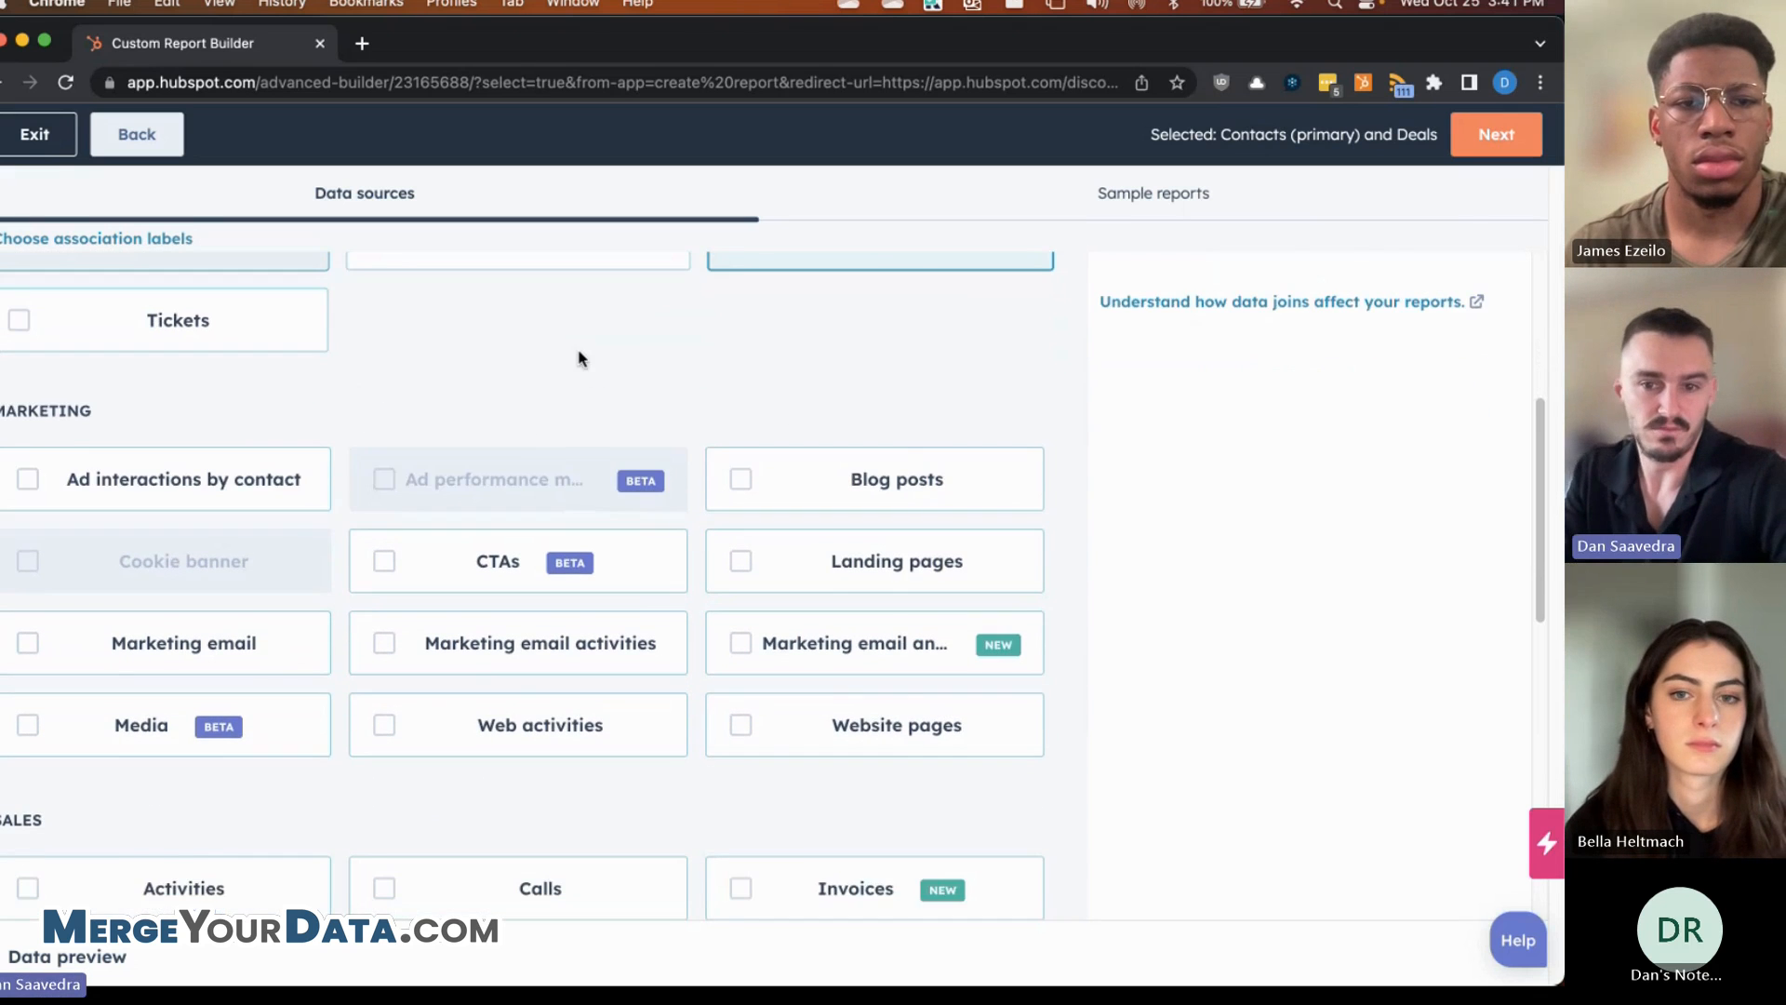
scroll(577, 358, down, 4)
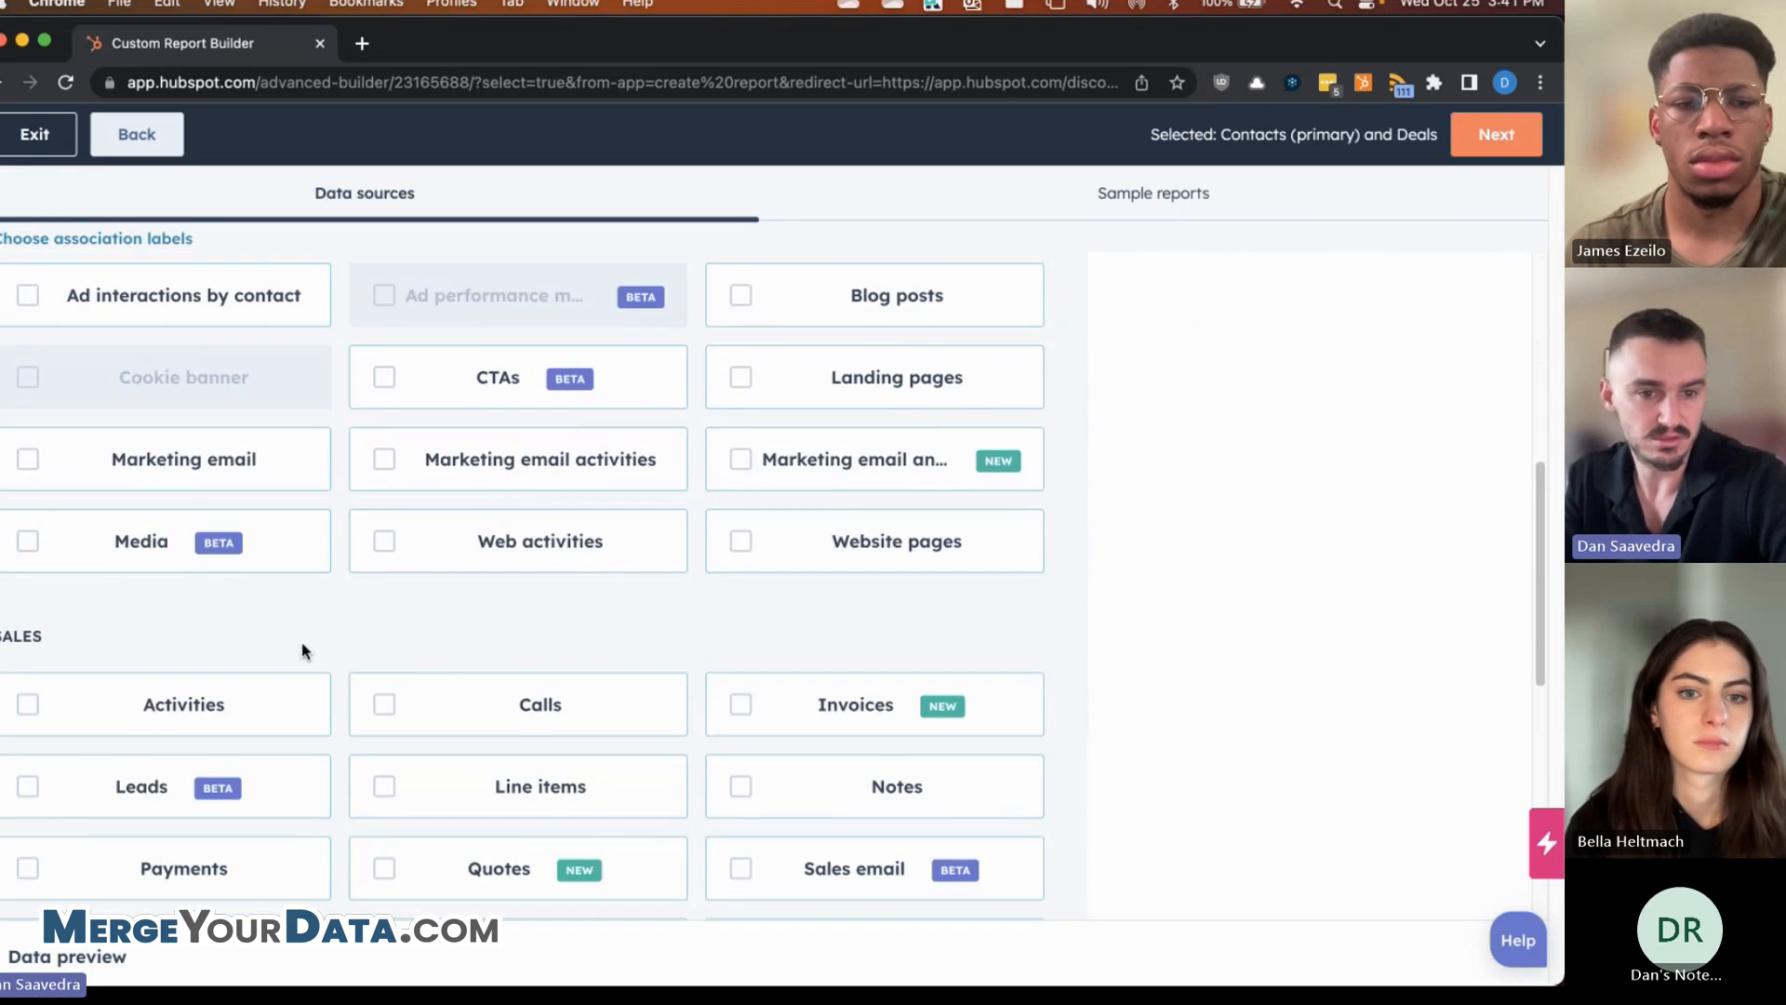
scroll(302, 650, down, 10)
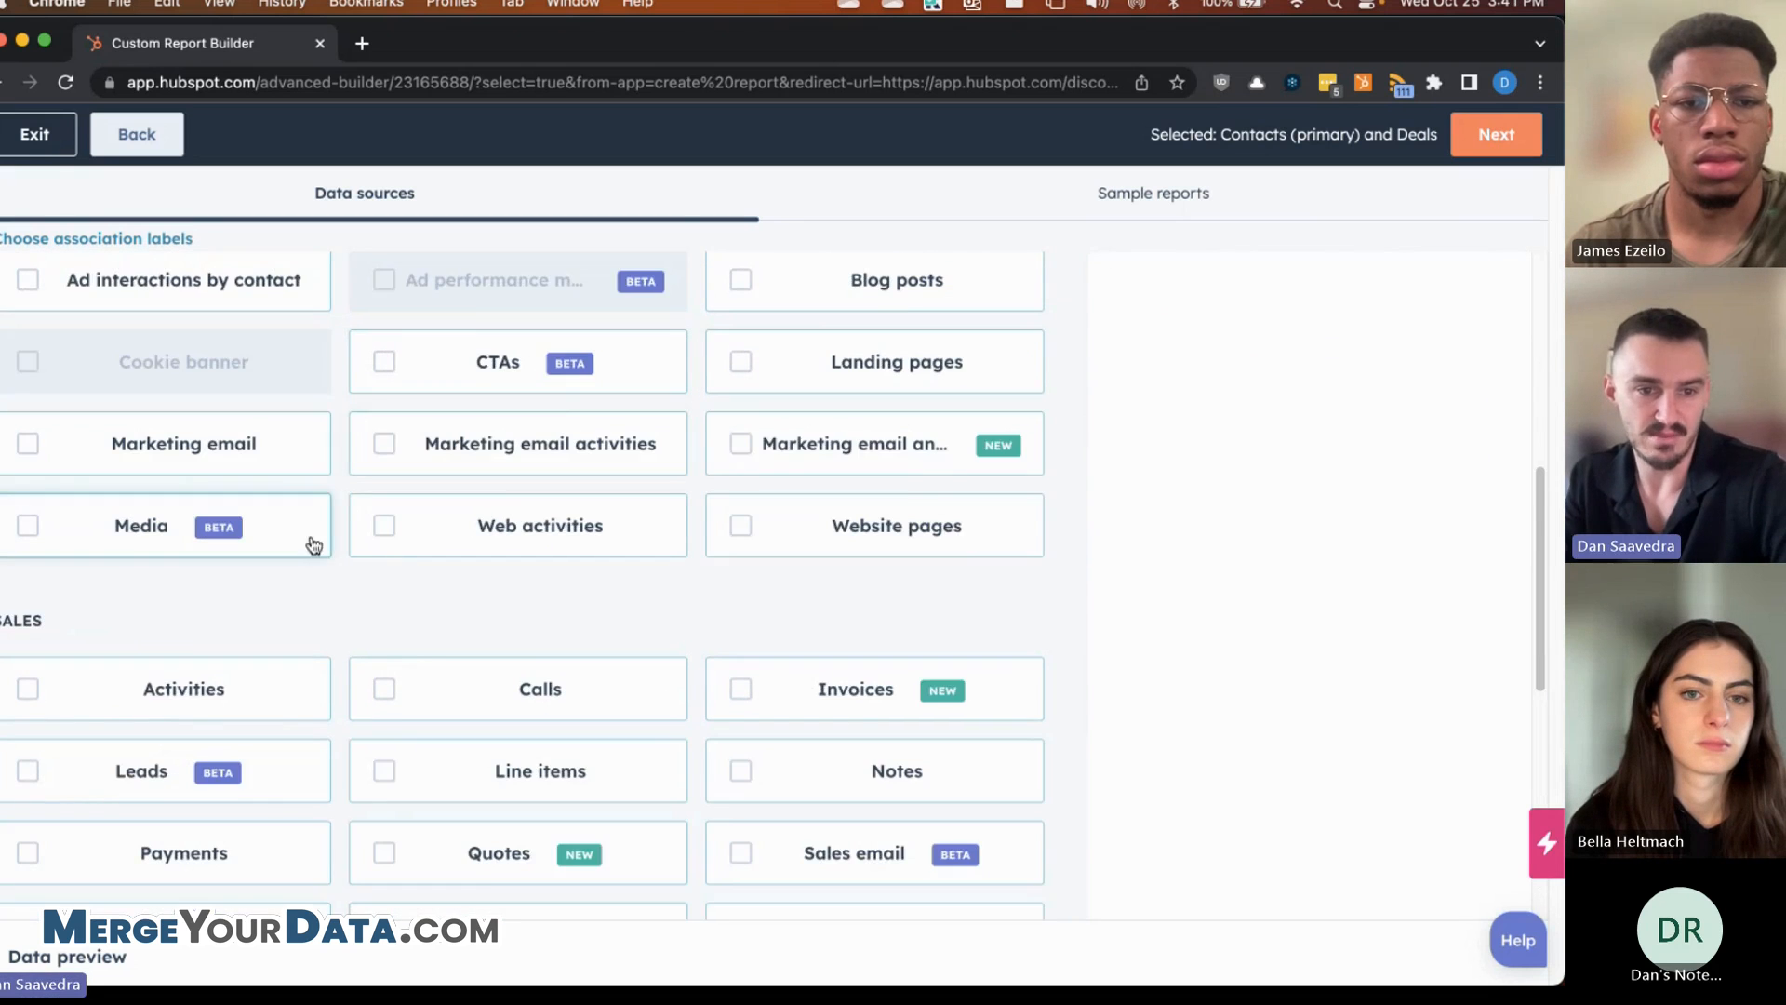
scroll(307, 530, down, 3)
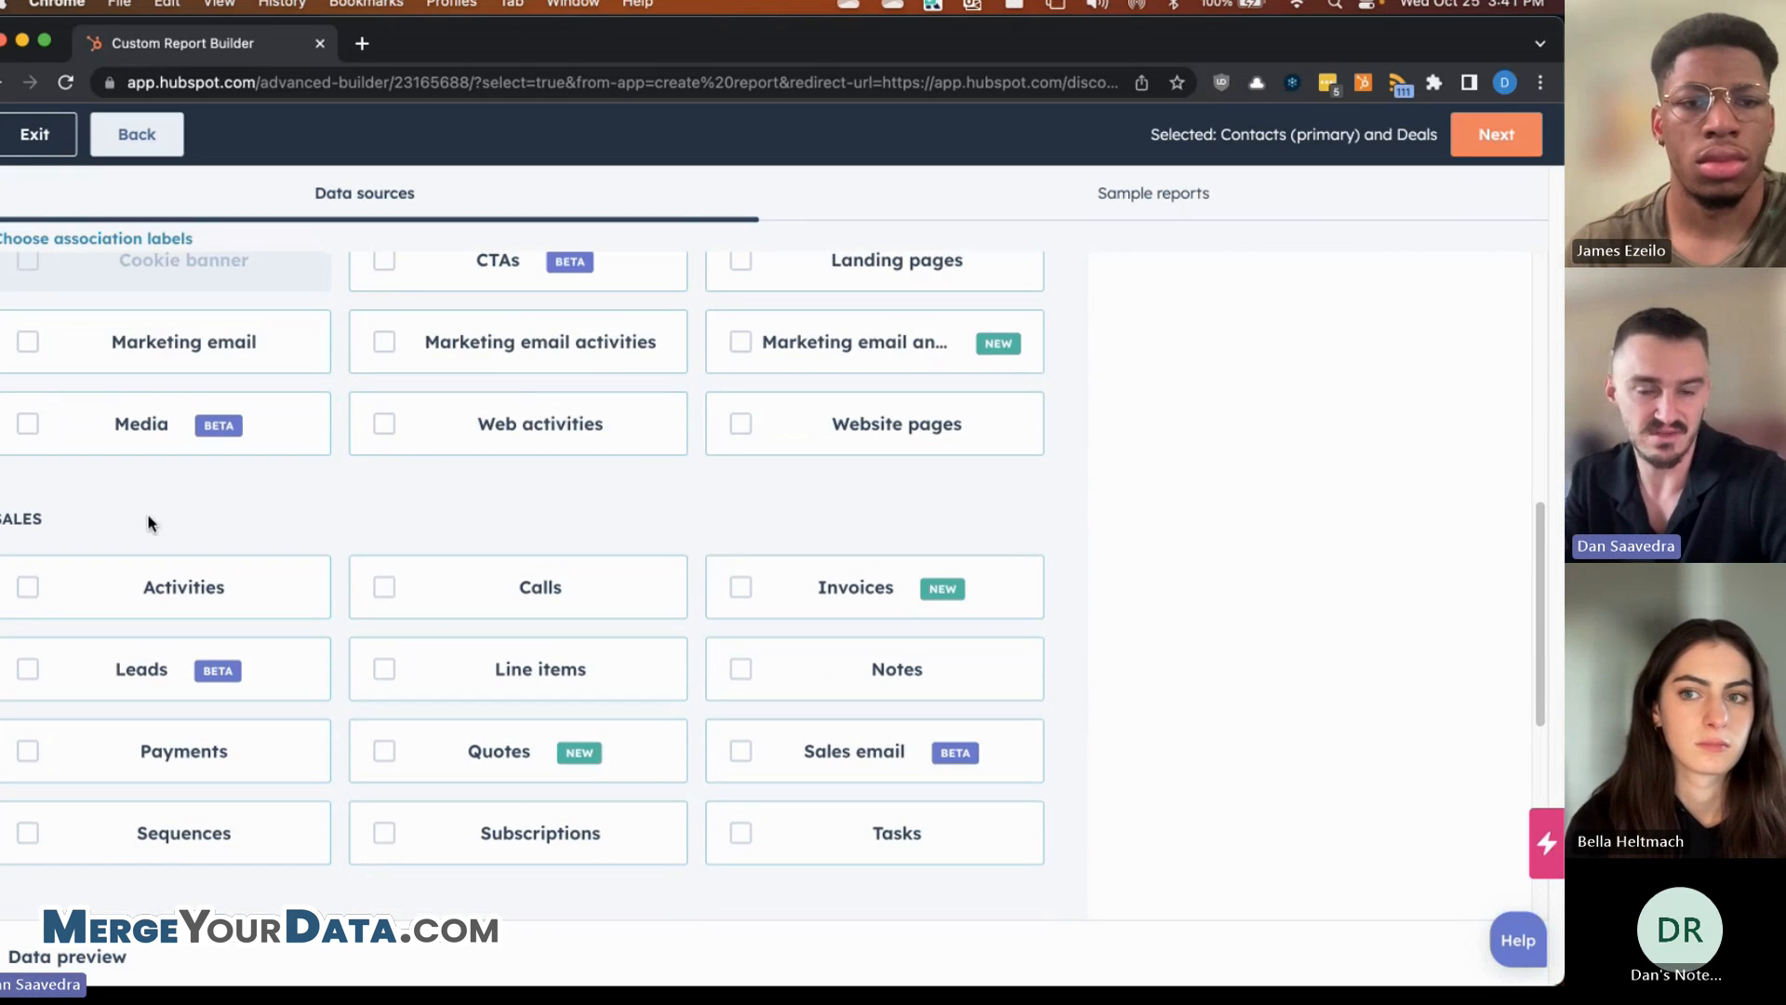
click(539, 586)
scroll(670, 576, down, 1)
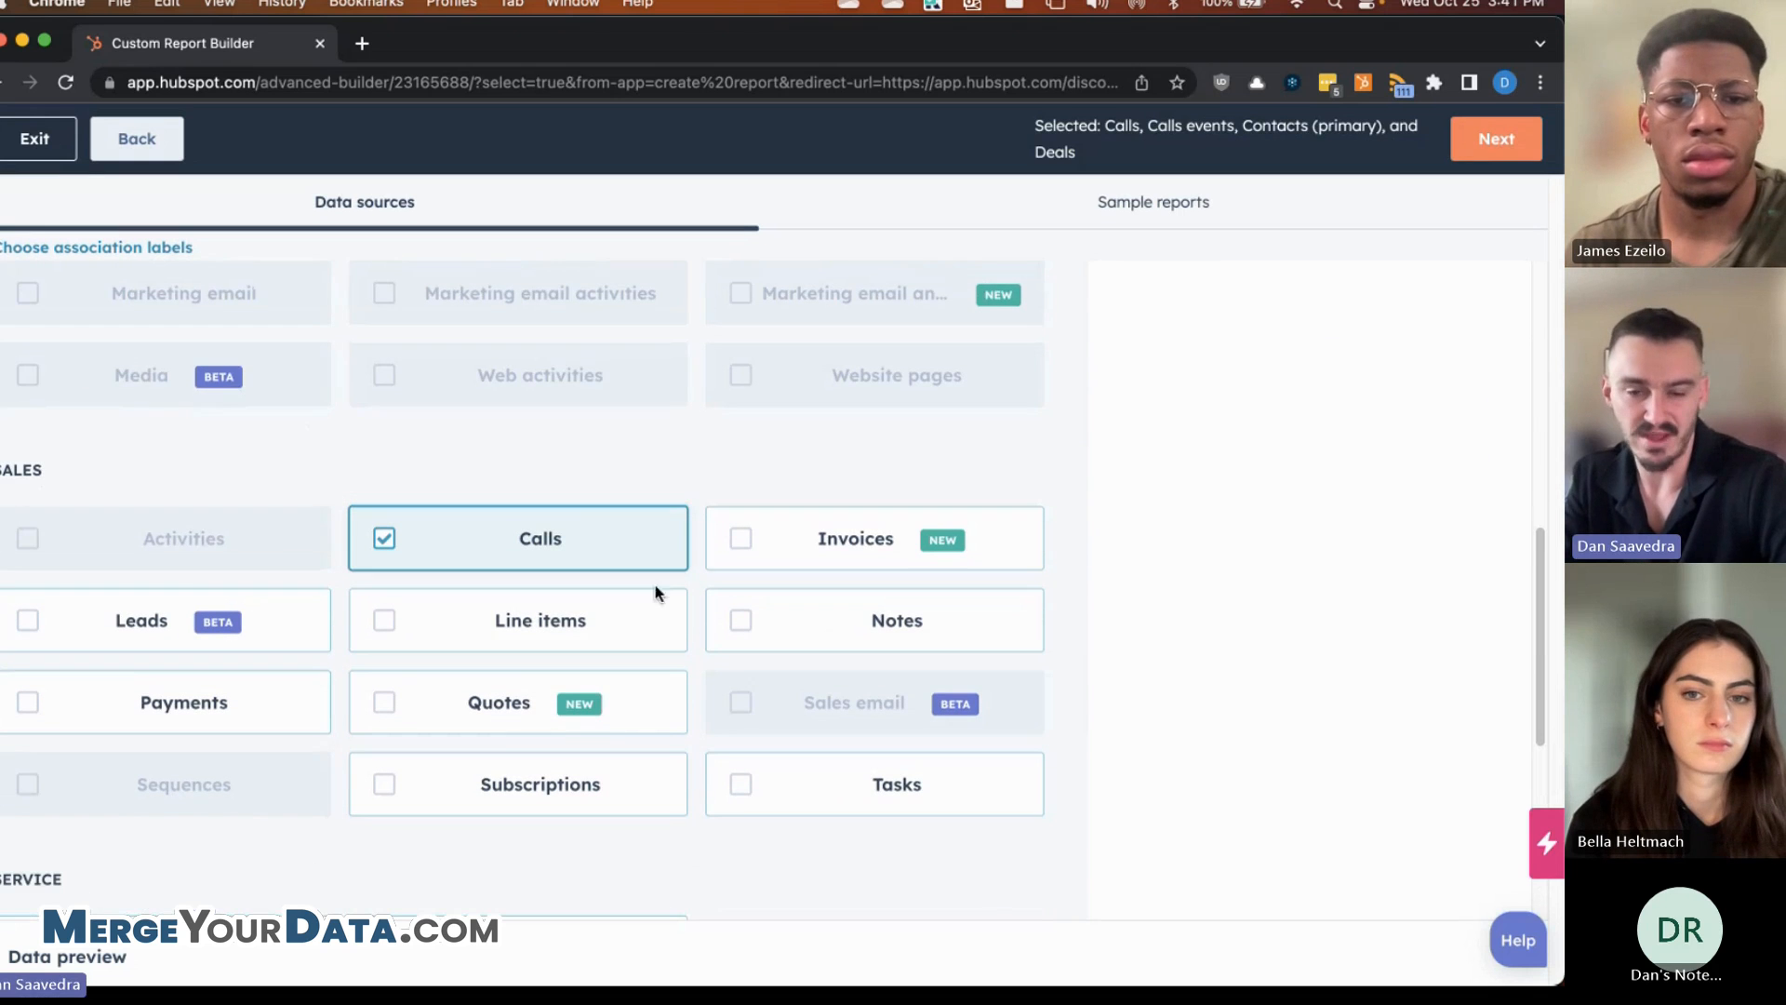
click(734, 795)
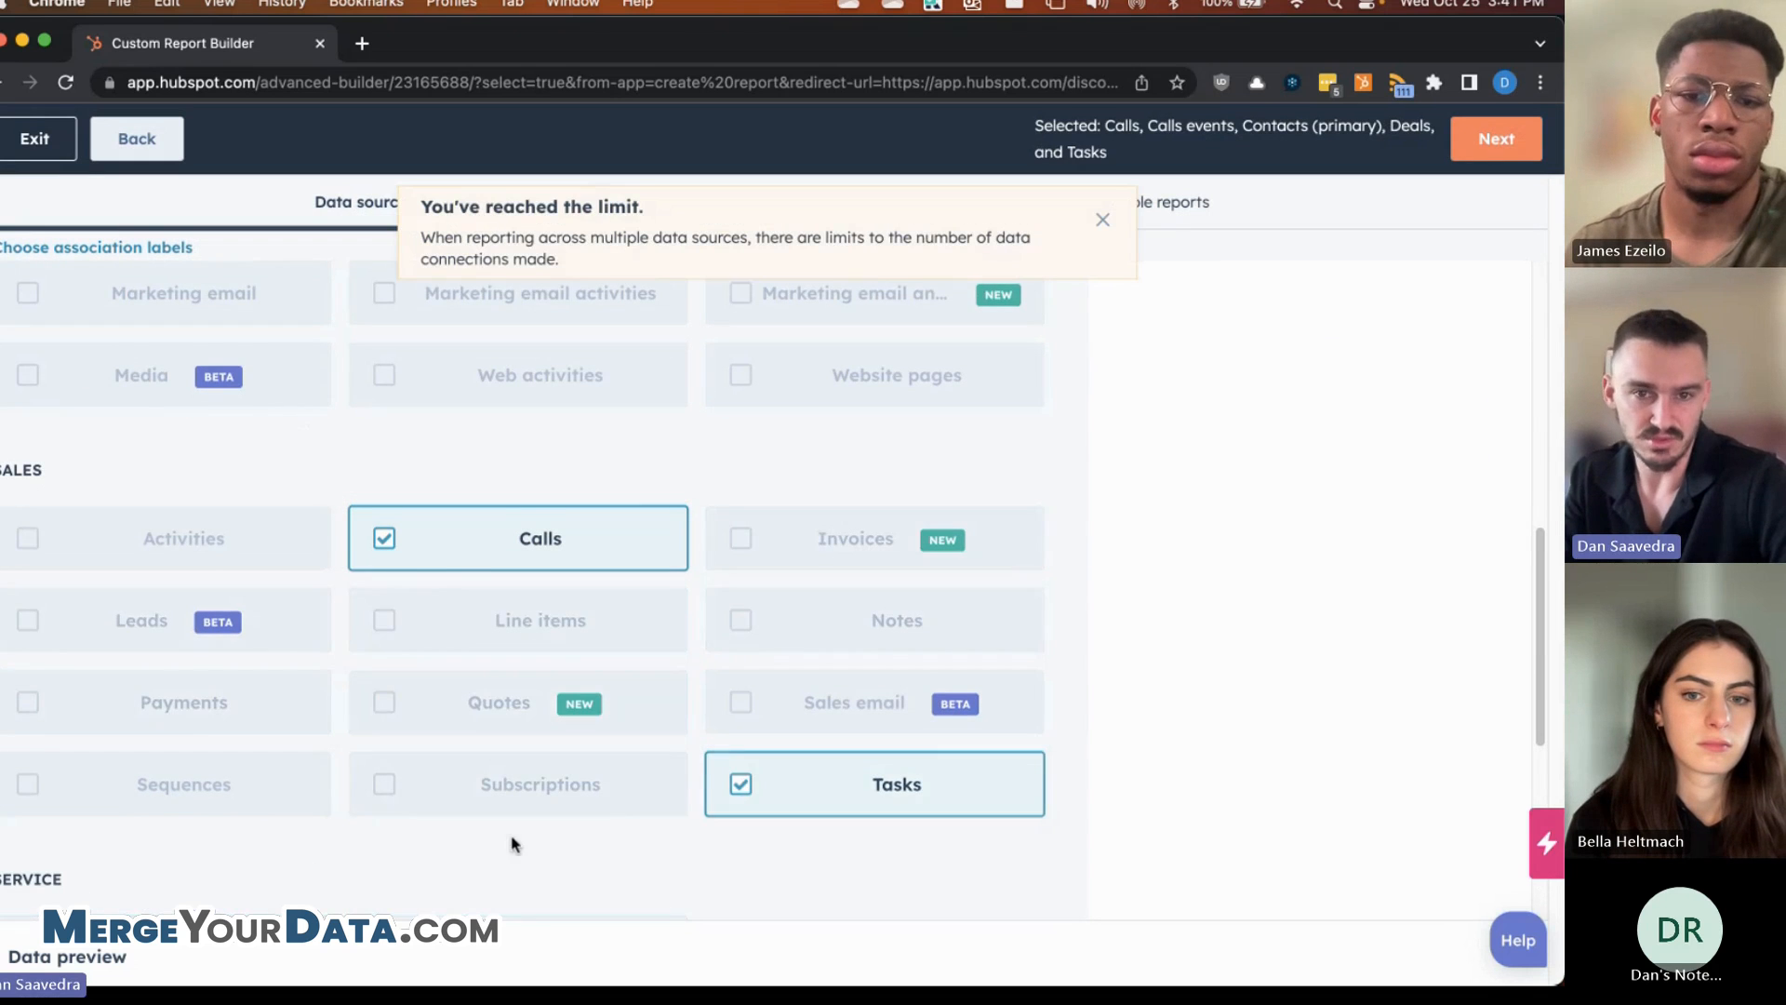
scroll(521, 605, down, 1)
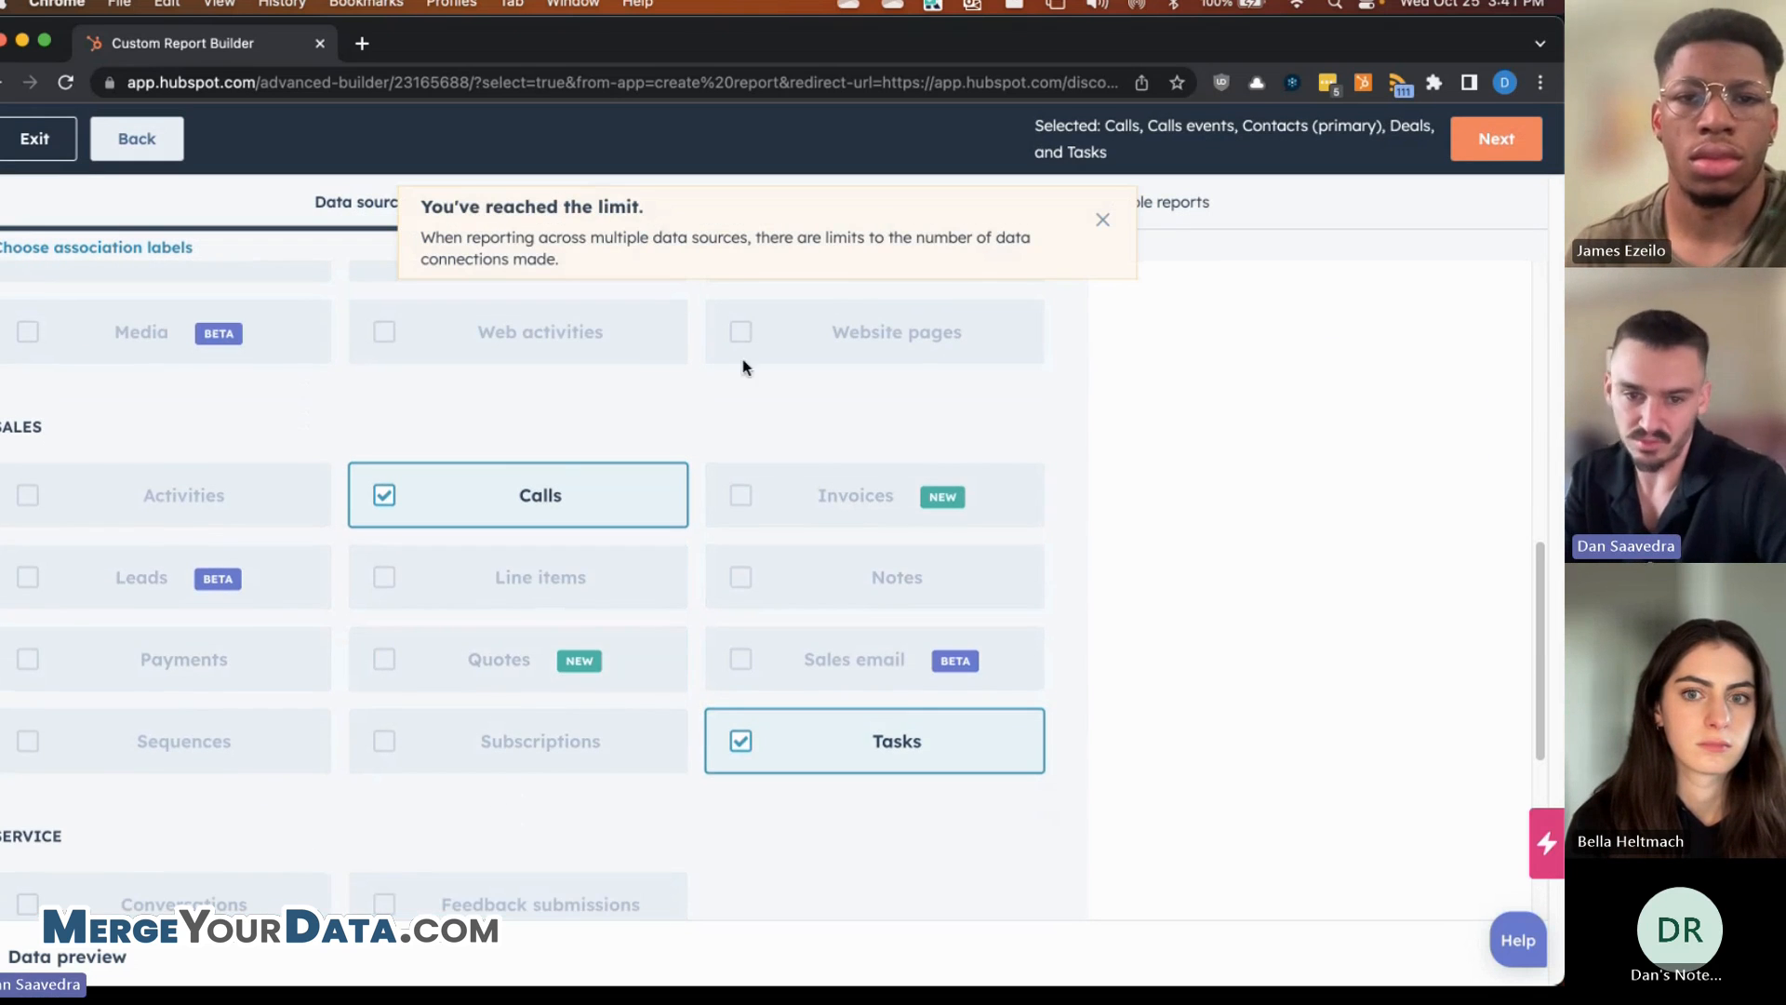
scroll(485, 625, down, 1)
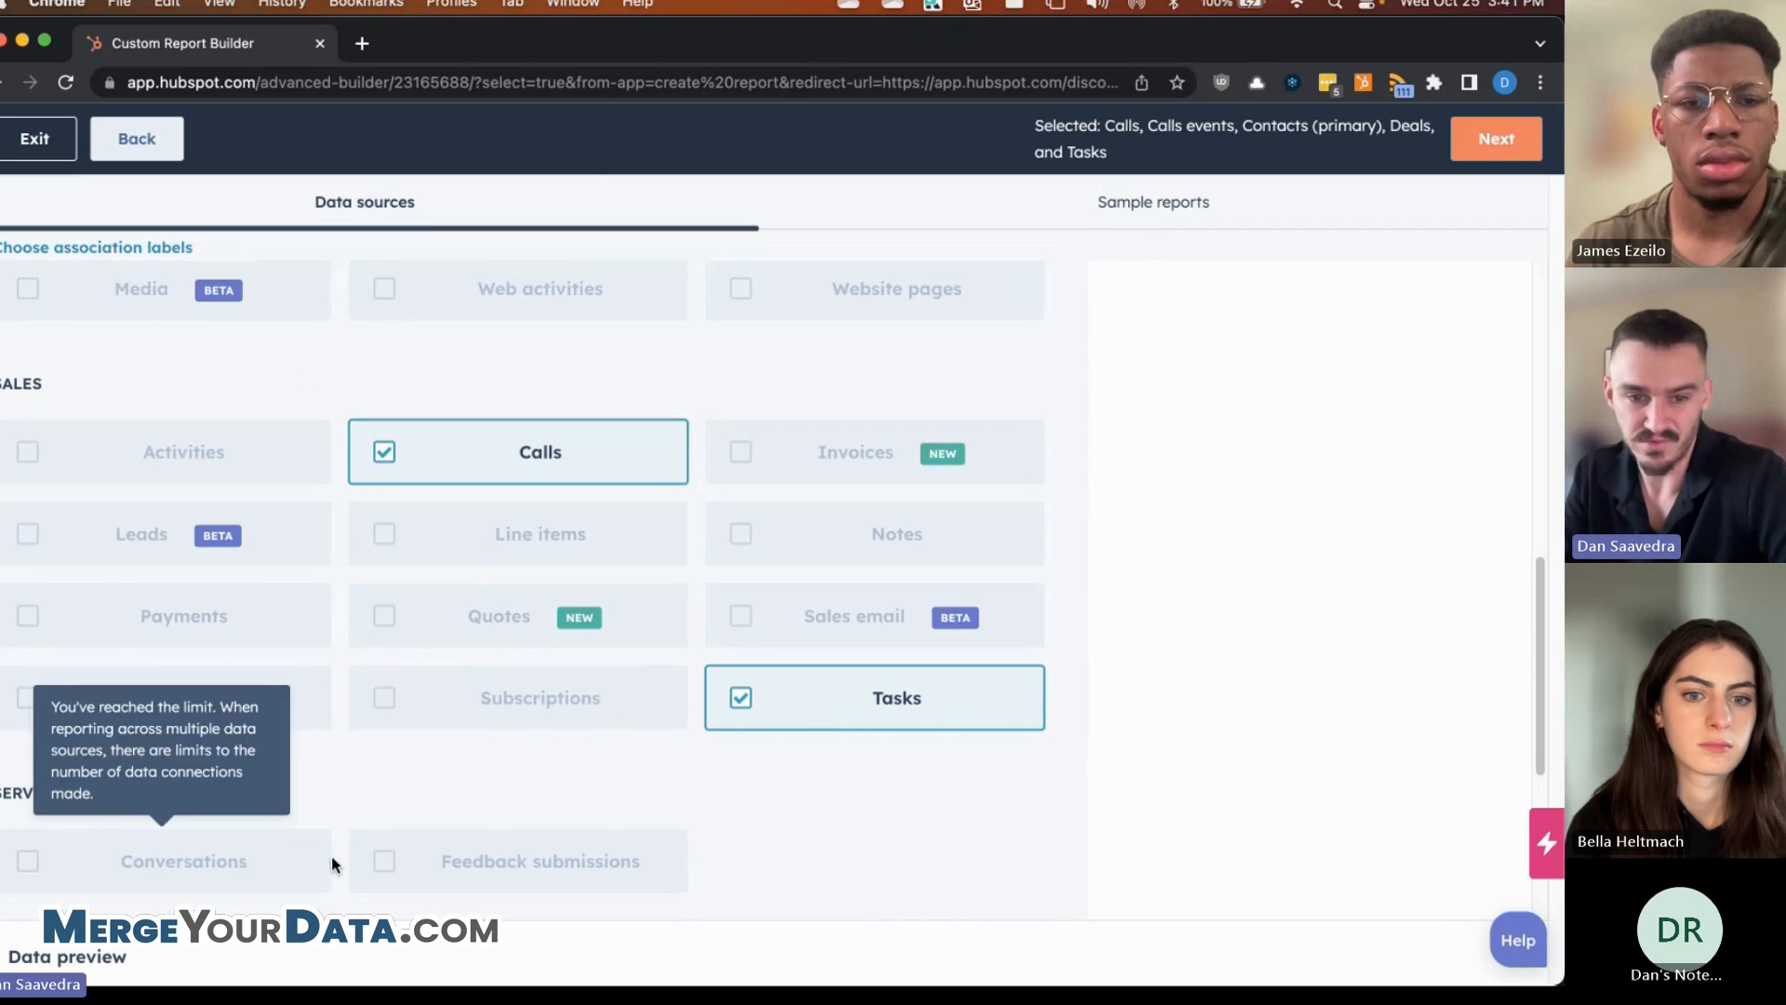
scroll(484, 765, up, 1)
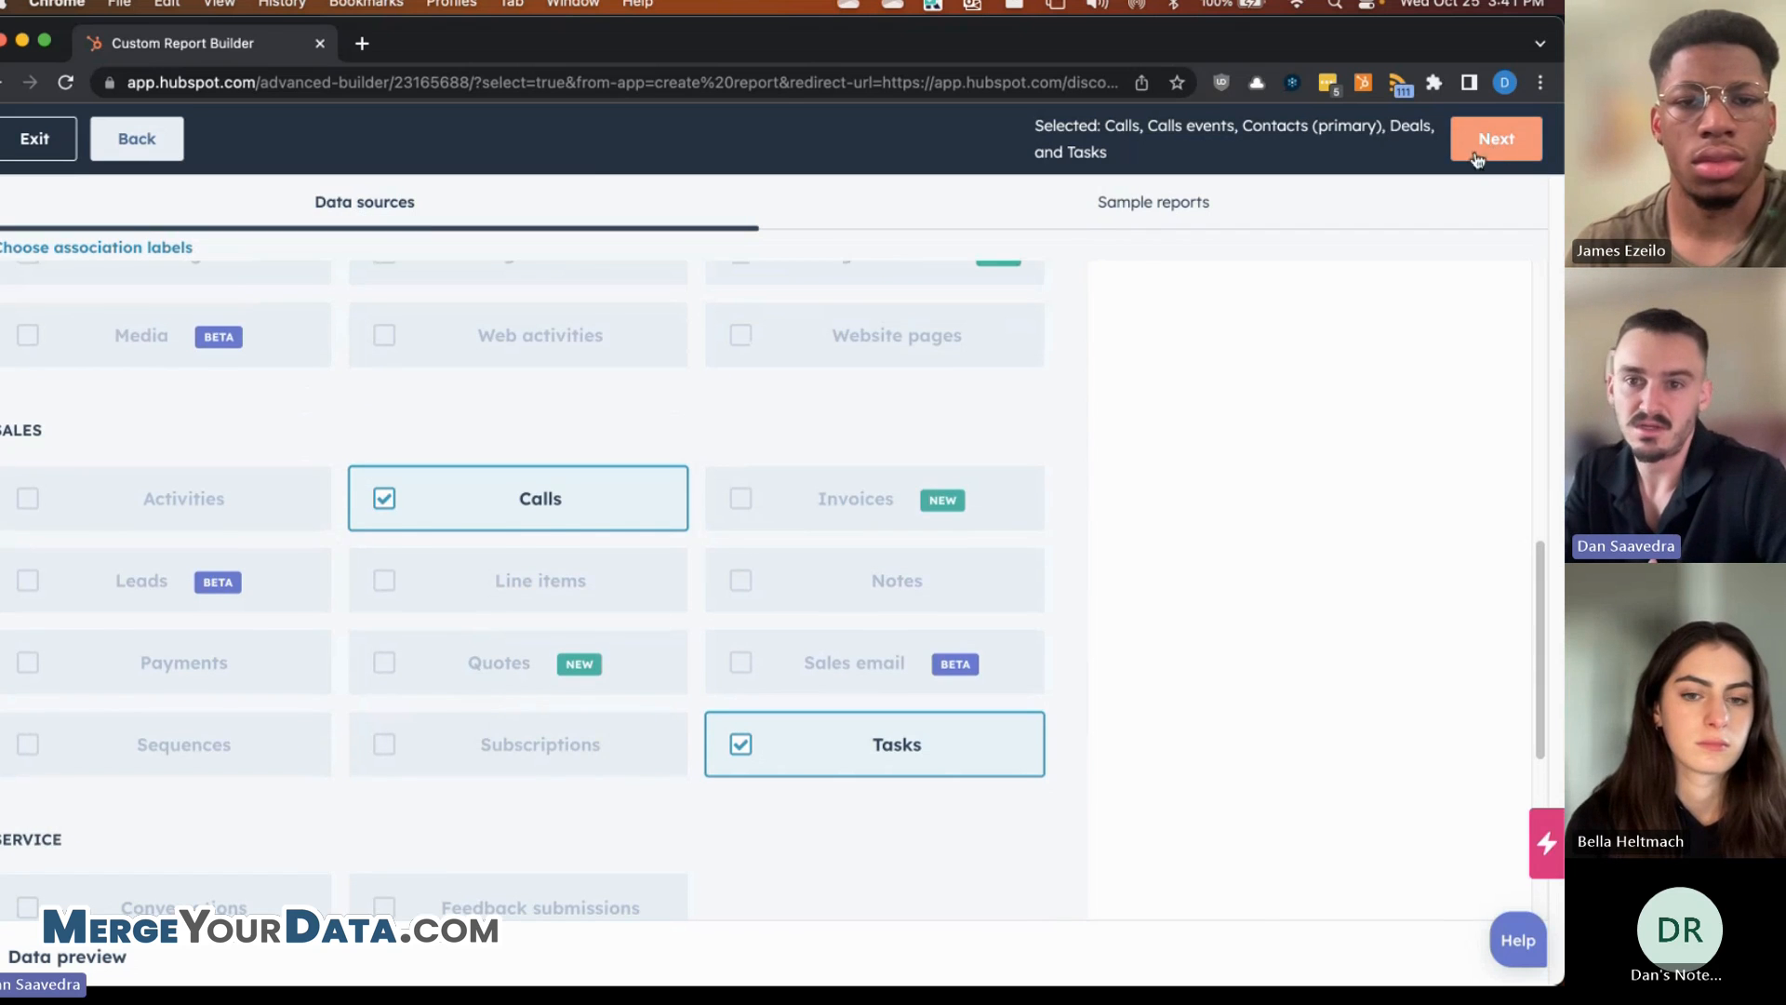
- Uncheck Calls so only Deals and Tasks remain joined to Contacts
scroll(673, 491, up, 15)
scroll(1161, 339, down, 1)
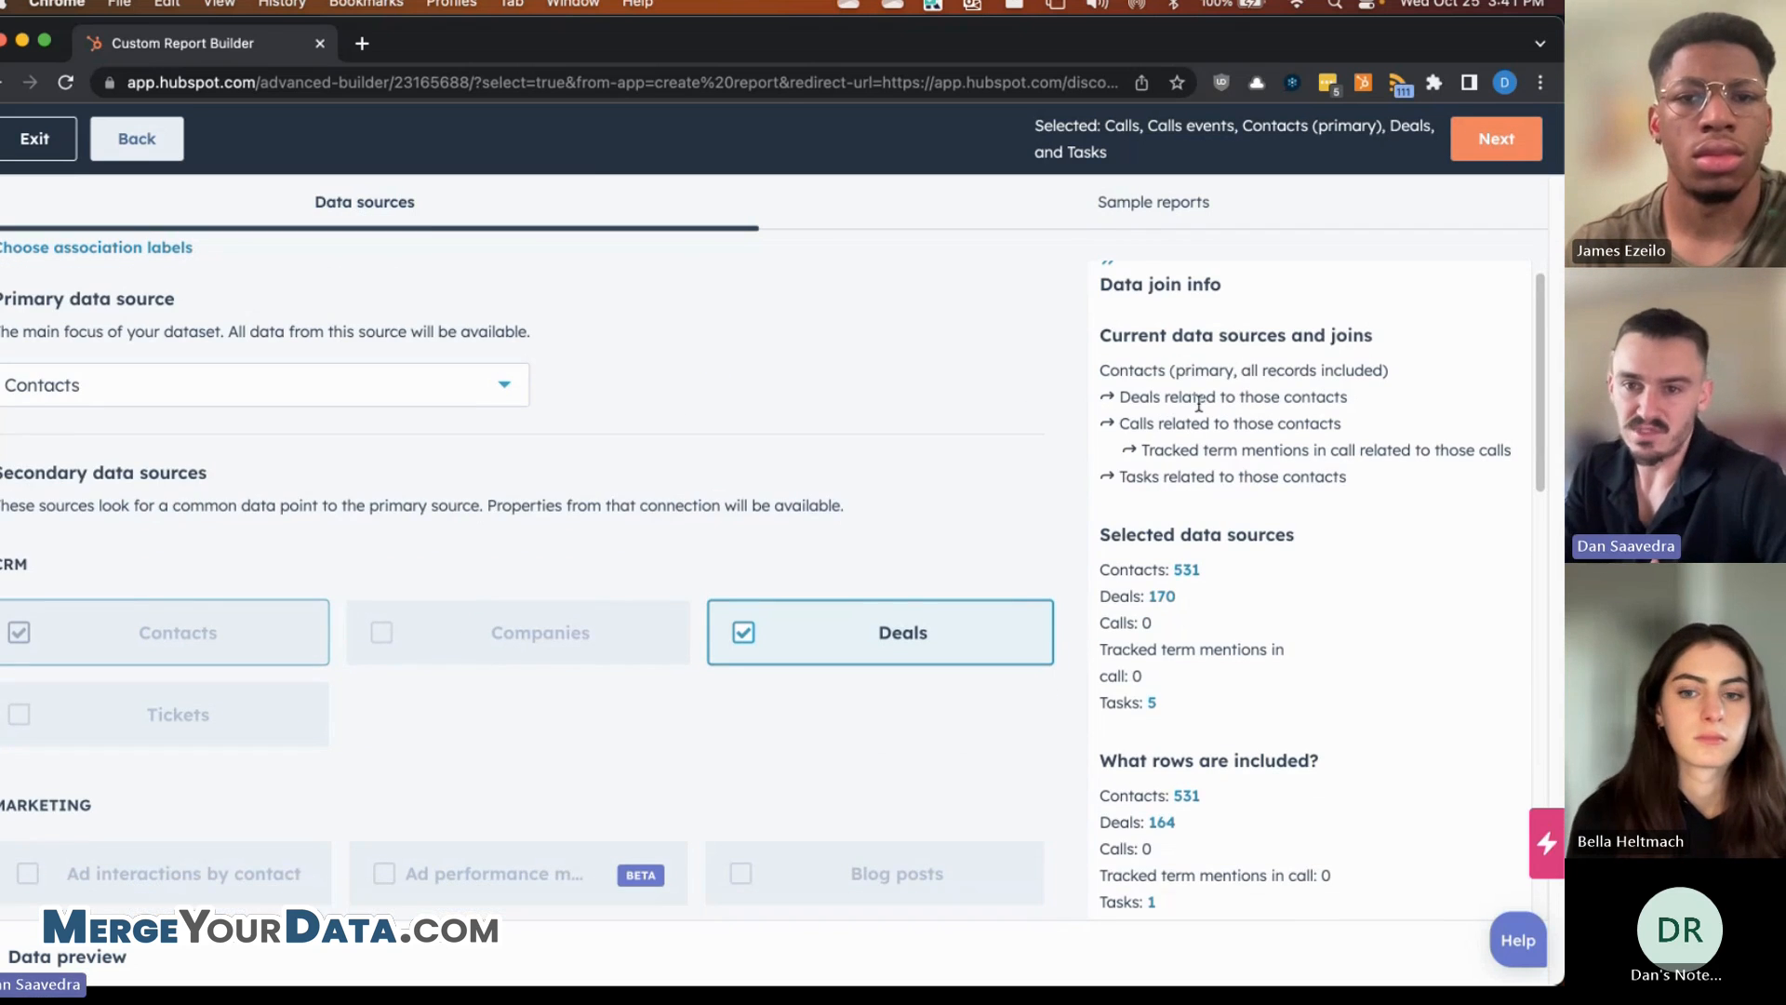
scroll(1168, 331, up, 1)
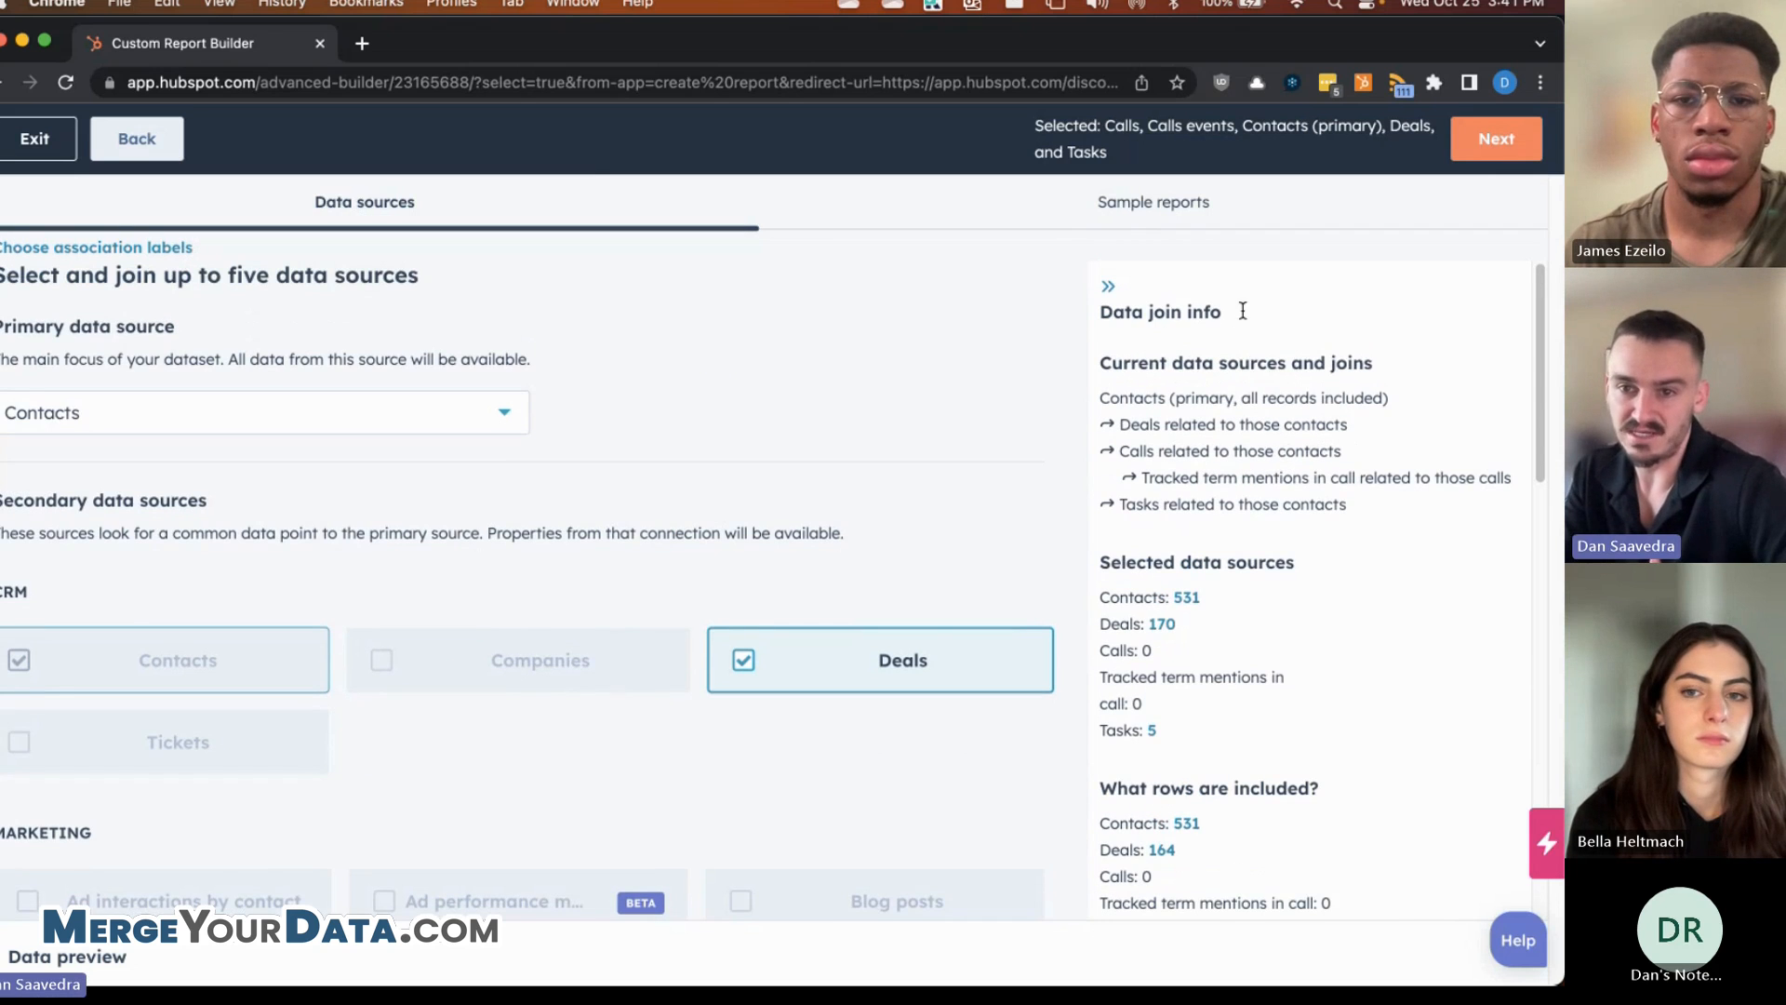
scroll(1164, 327, down, 3)
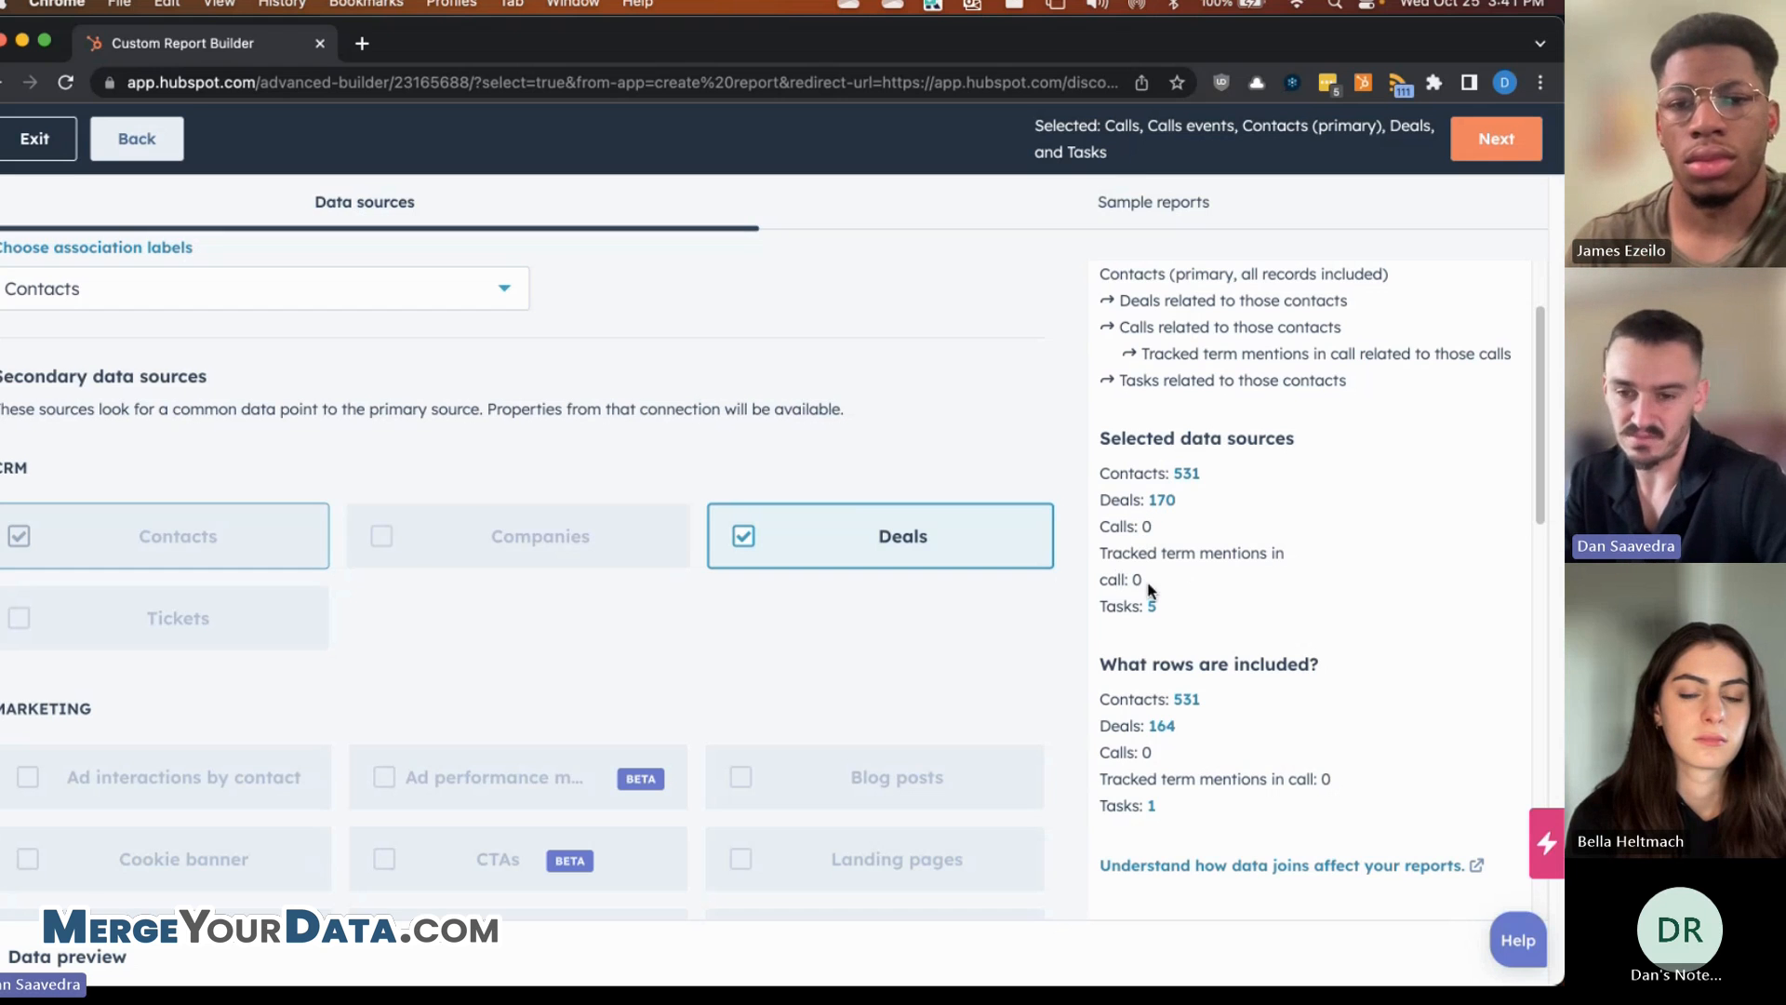
scroll(685, 599, down, 10)
scroll(678, 558, up, 3)
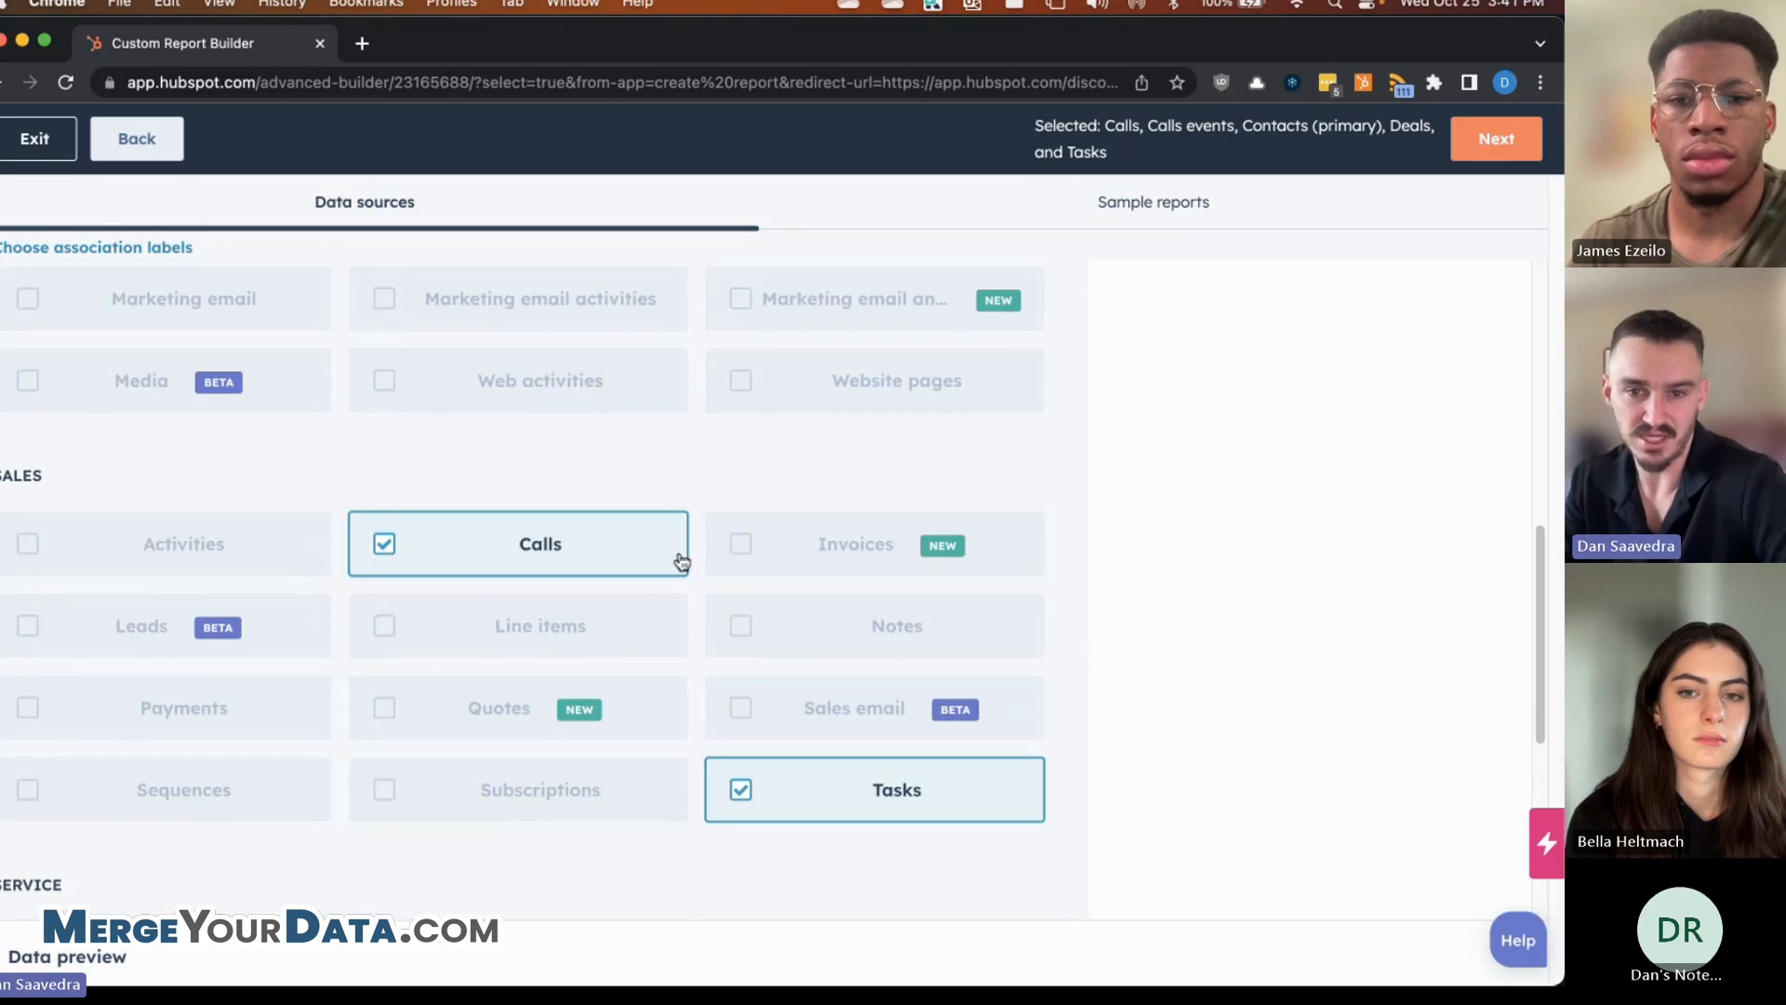
click(624, 555)
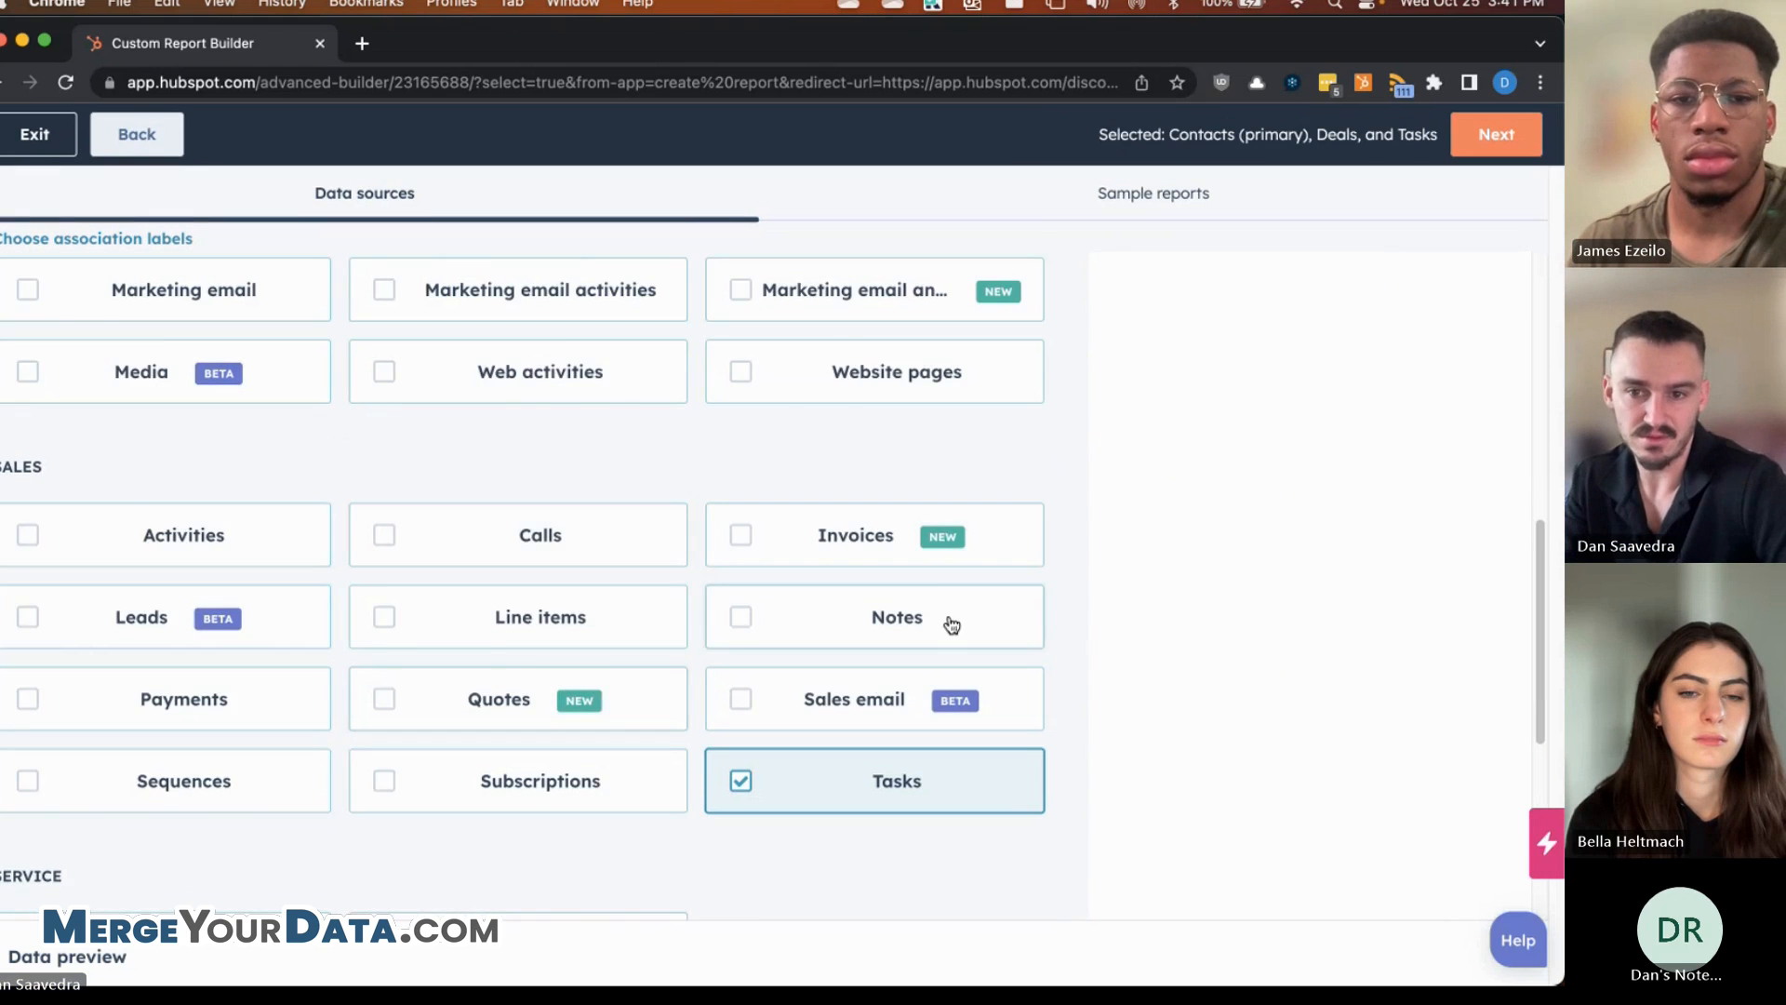
- Review the Data join info and continue to the report editor
scroll(950, 624, up, 8)
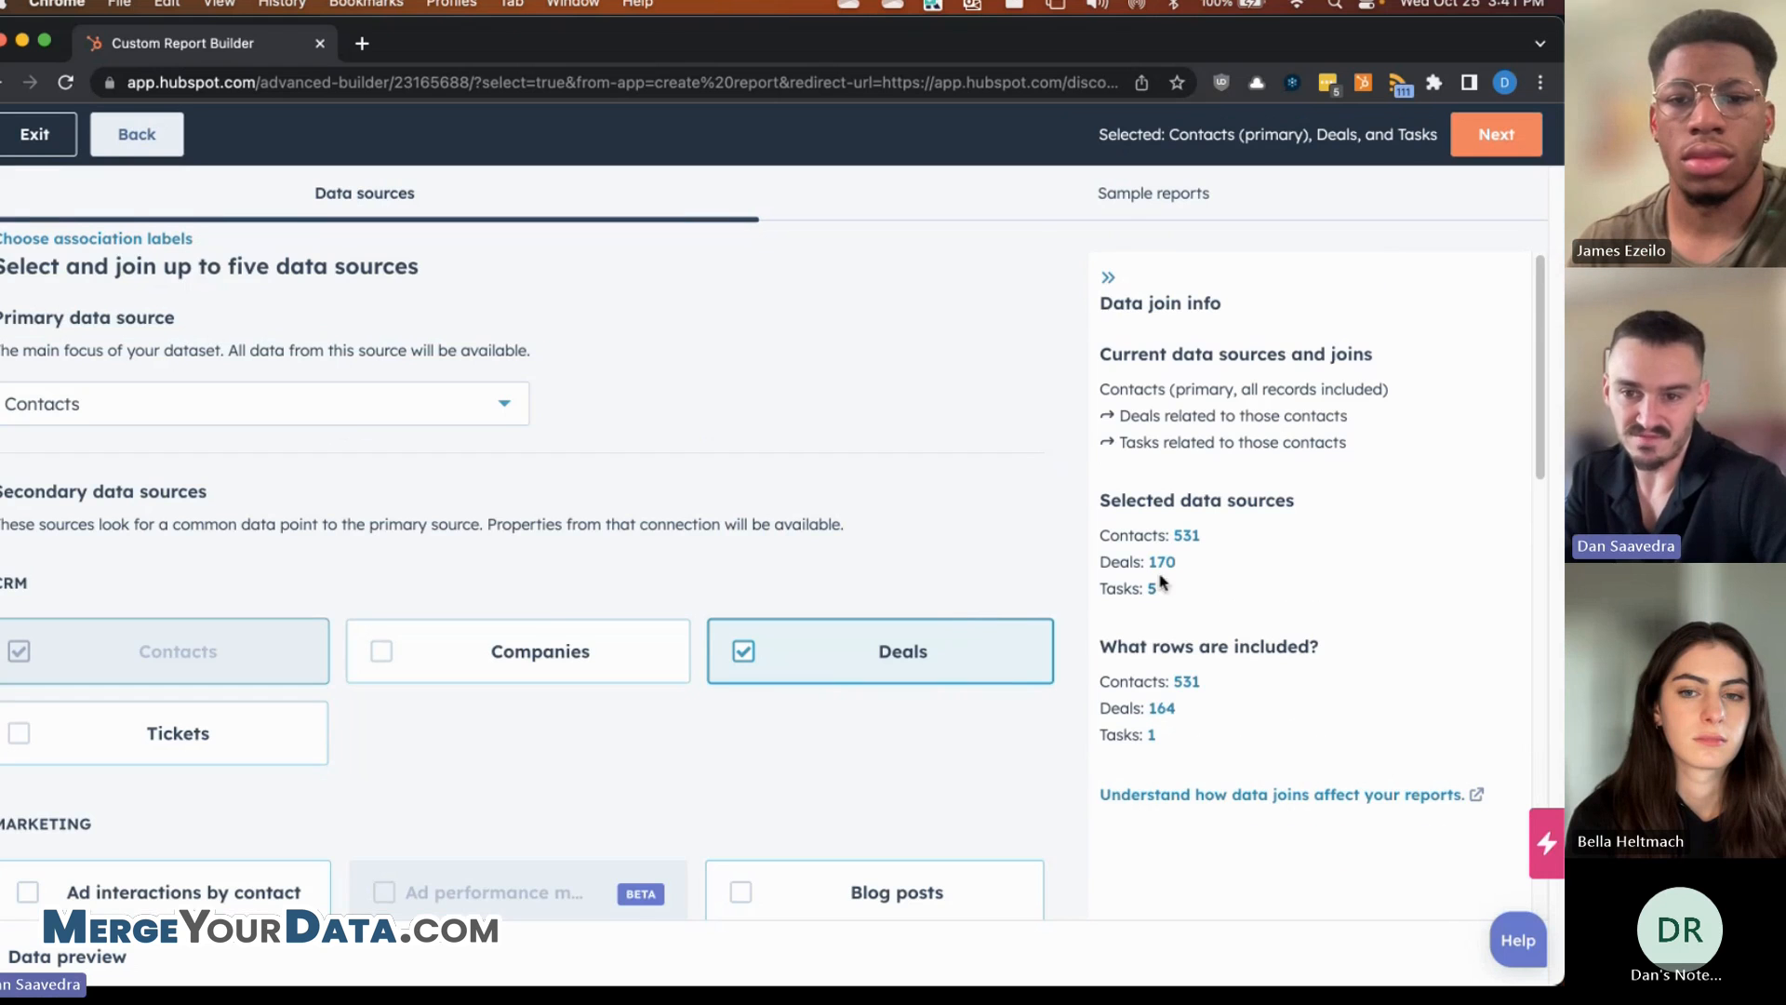
scroll(1184, 551, down, 2)
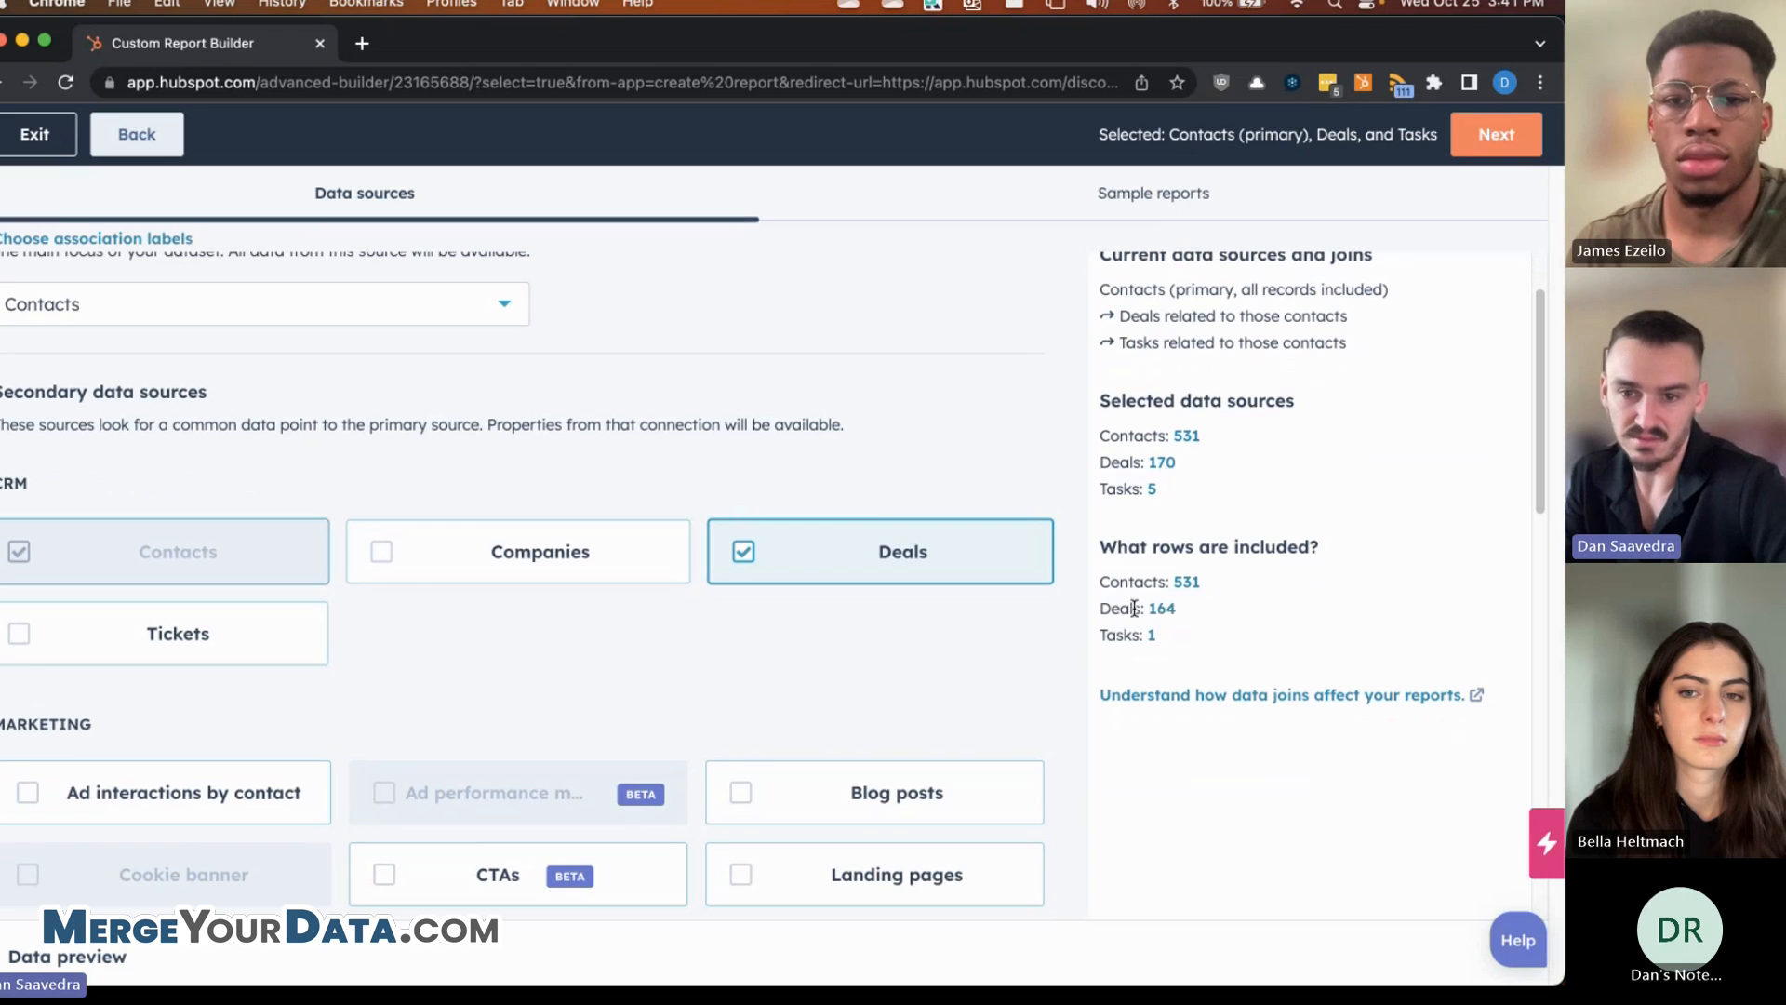
scroll(1161, 538, down, 1)
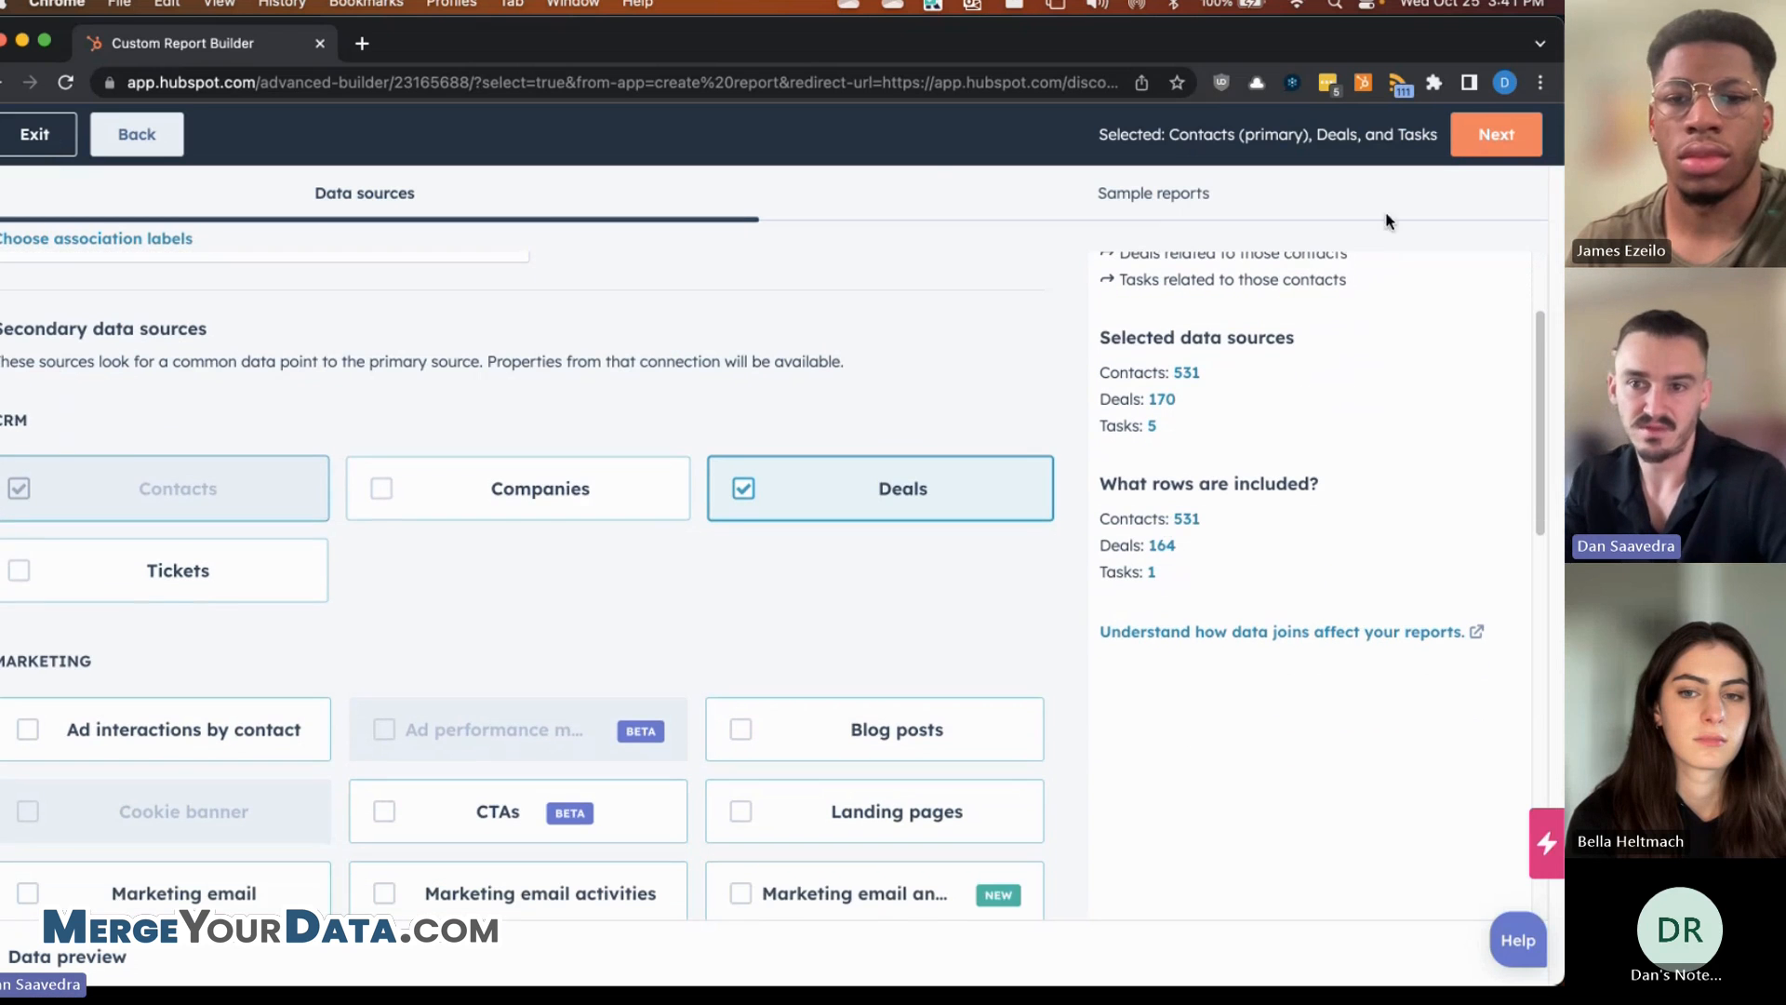
click(1496, 133)
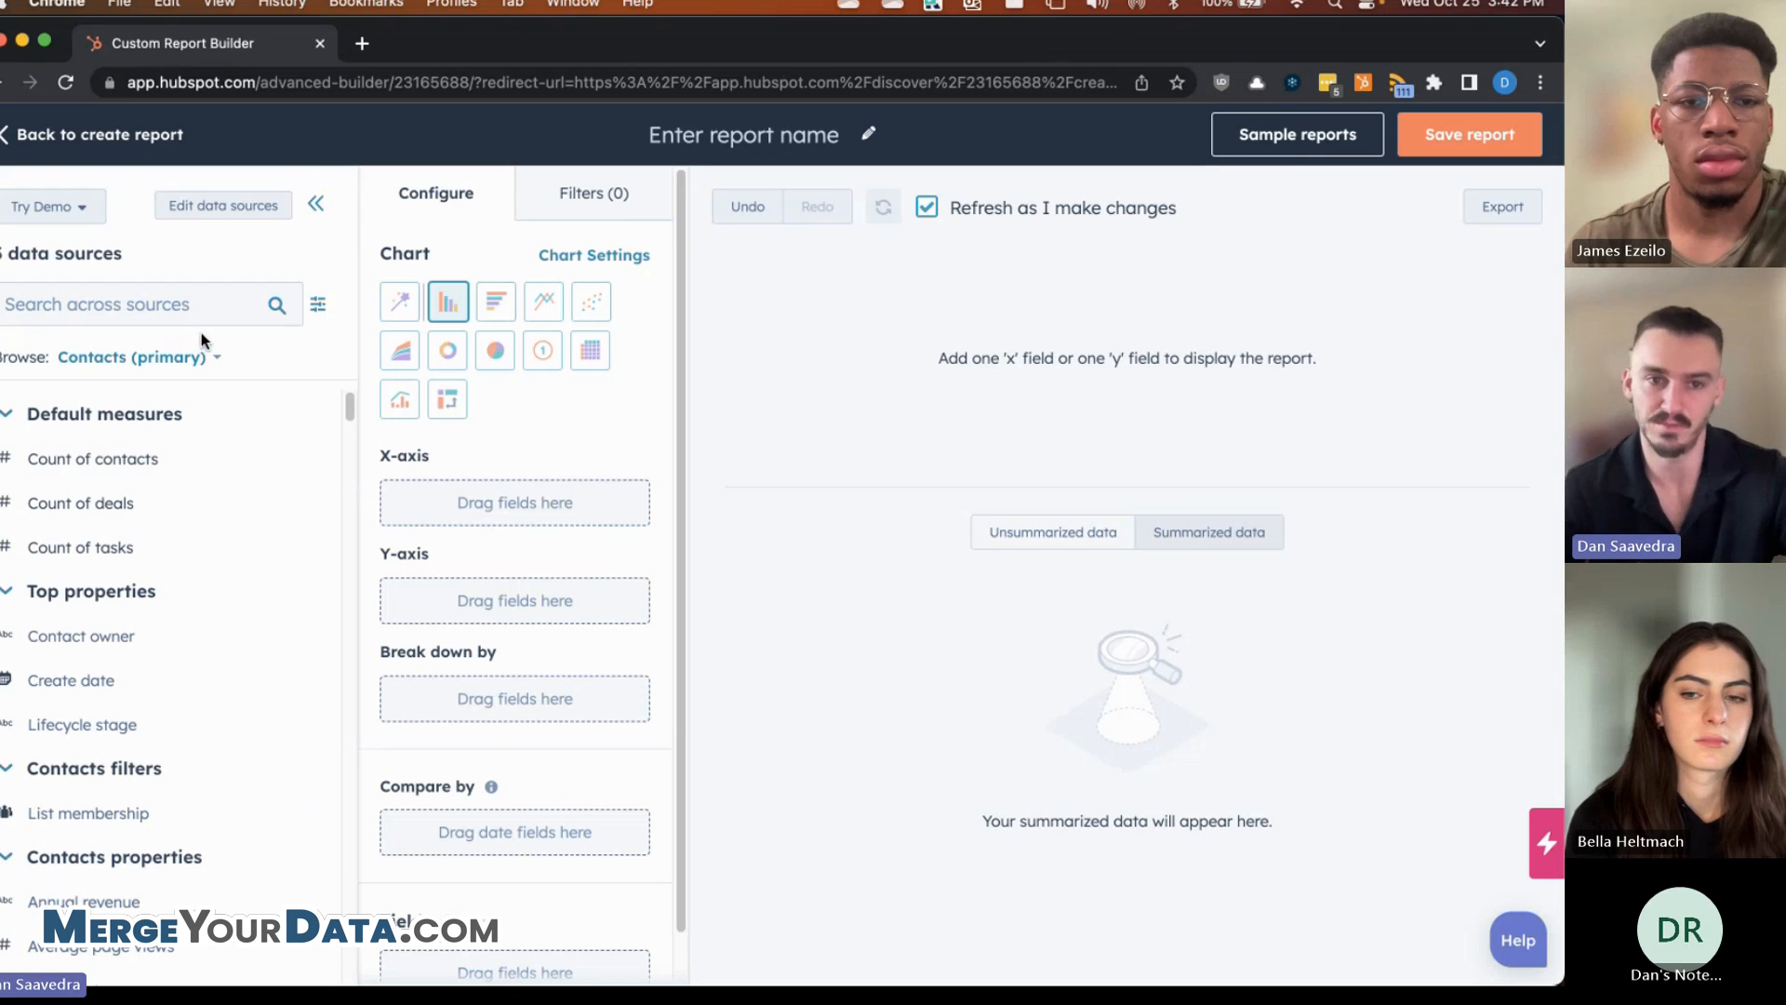
click(181, 209)
scroll(869, 455, down, 4)
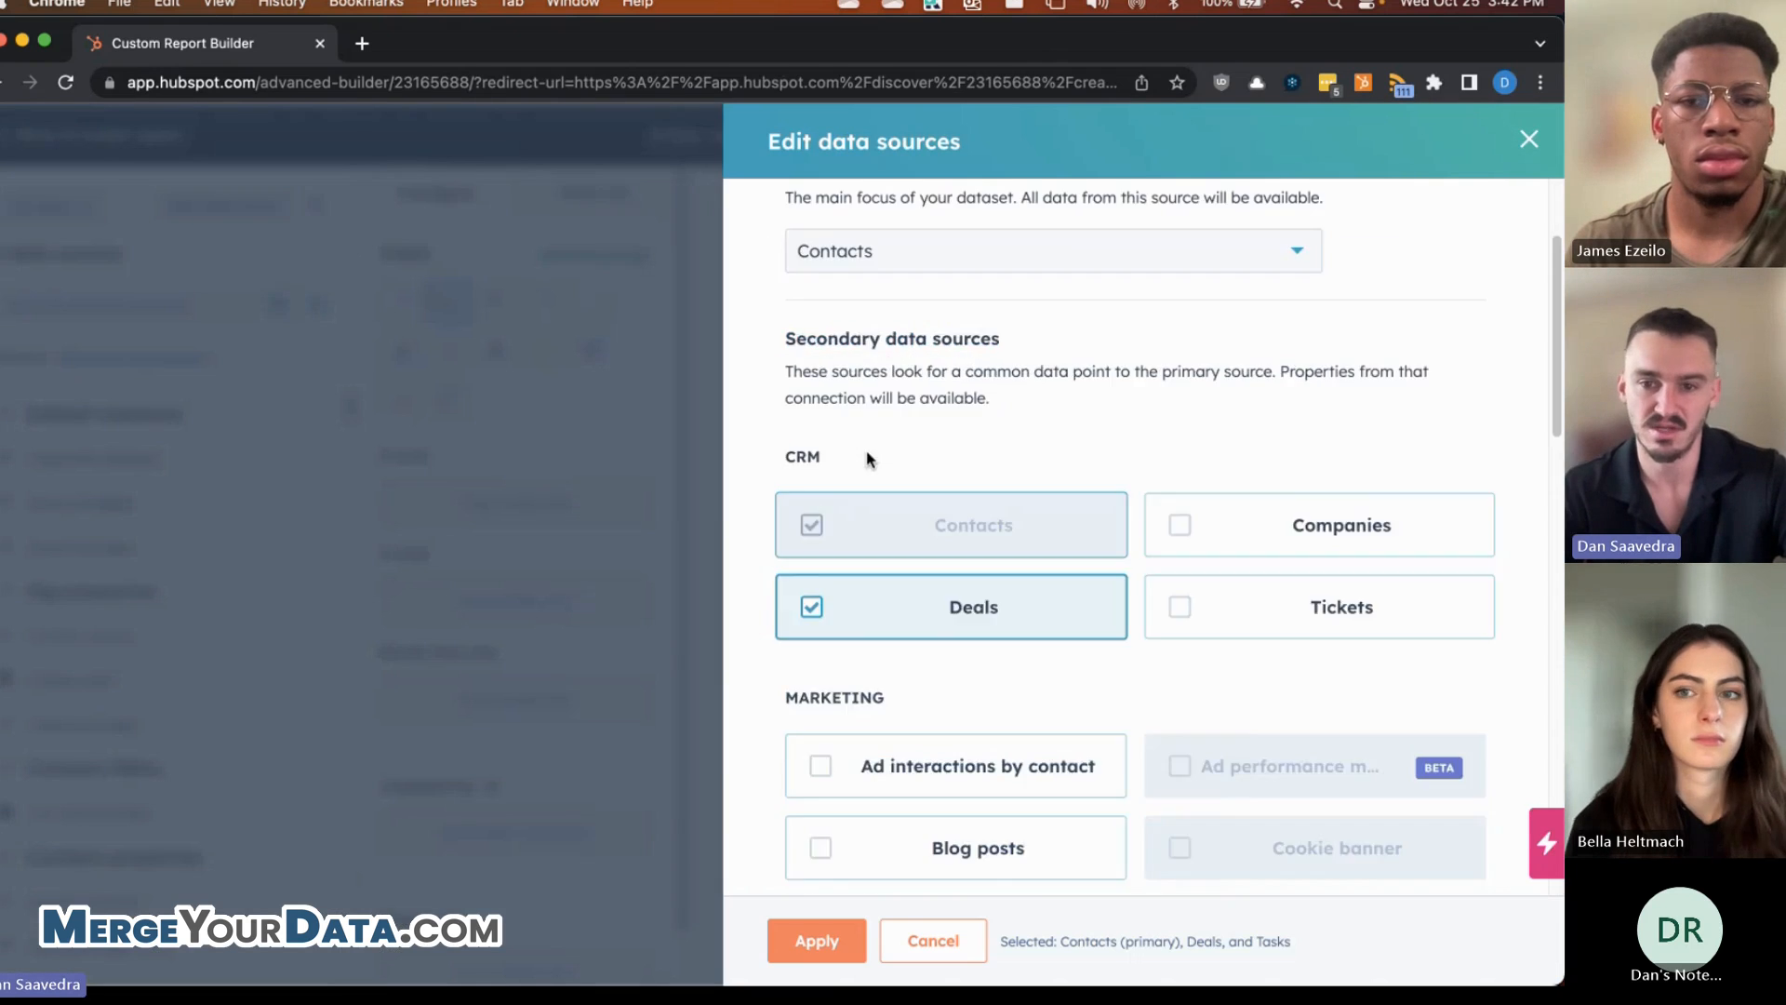
scroll(1191, 437, down, 4)
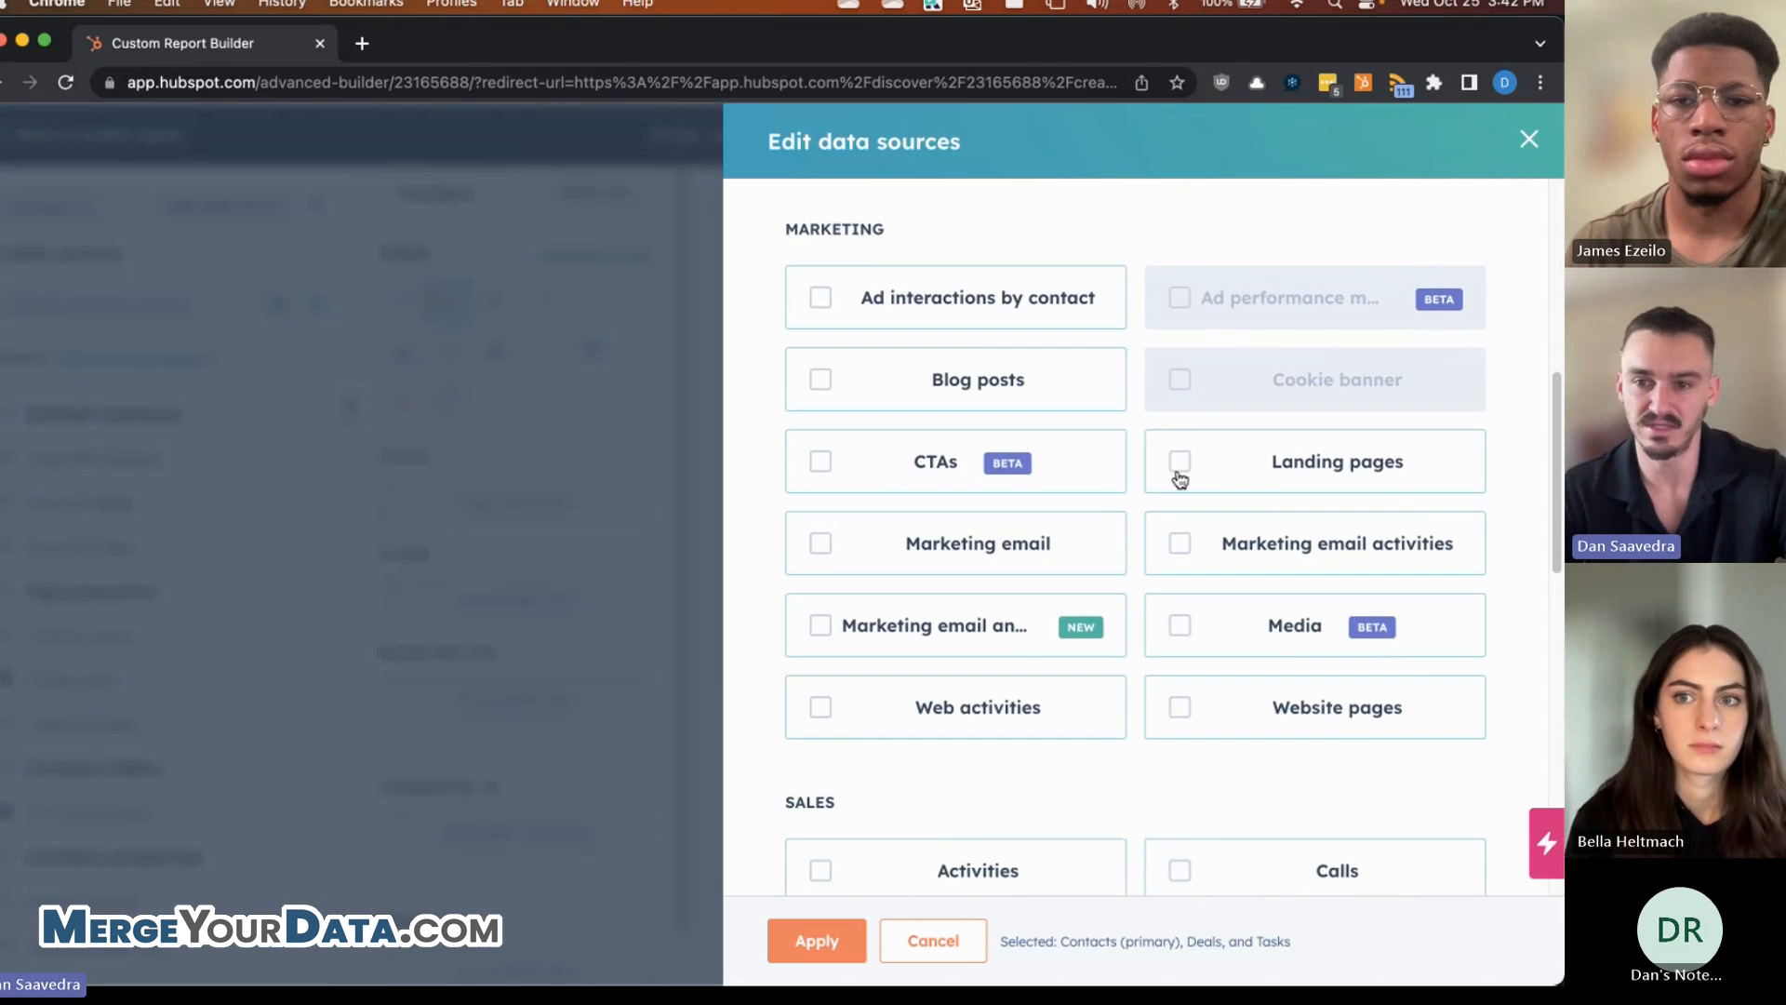
scroll(1106, 513, down, 2)
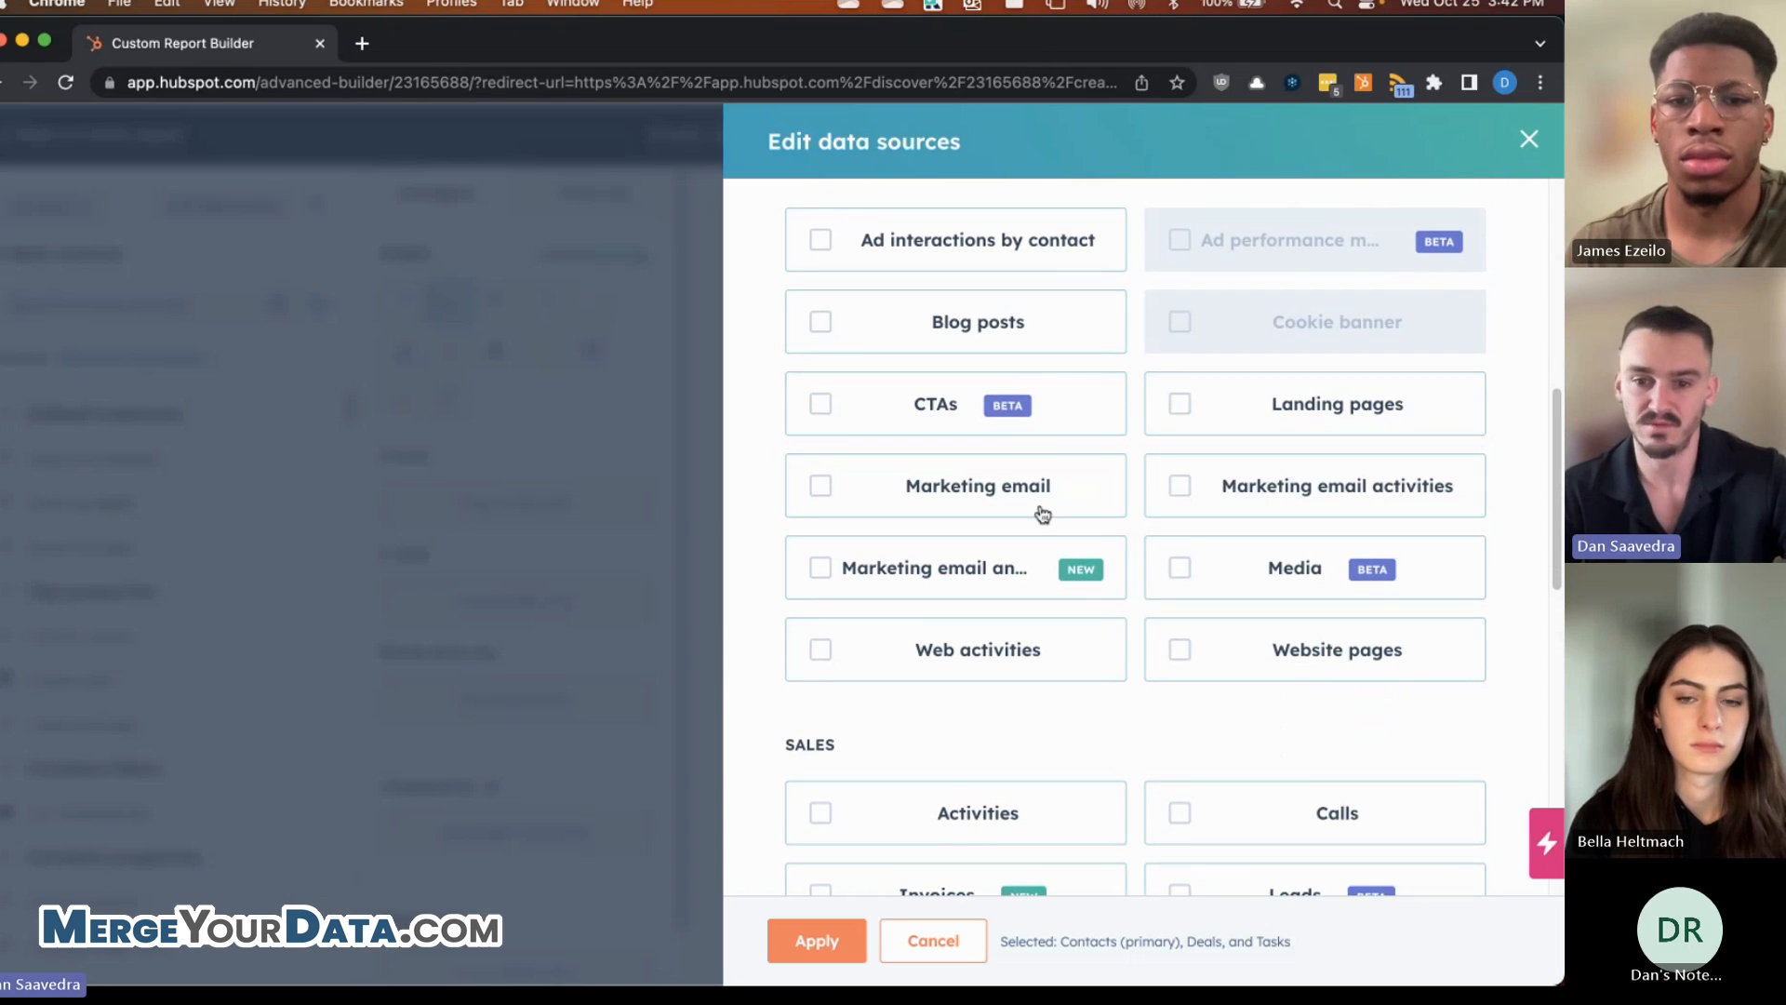
click(963, 941)
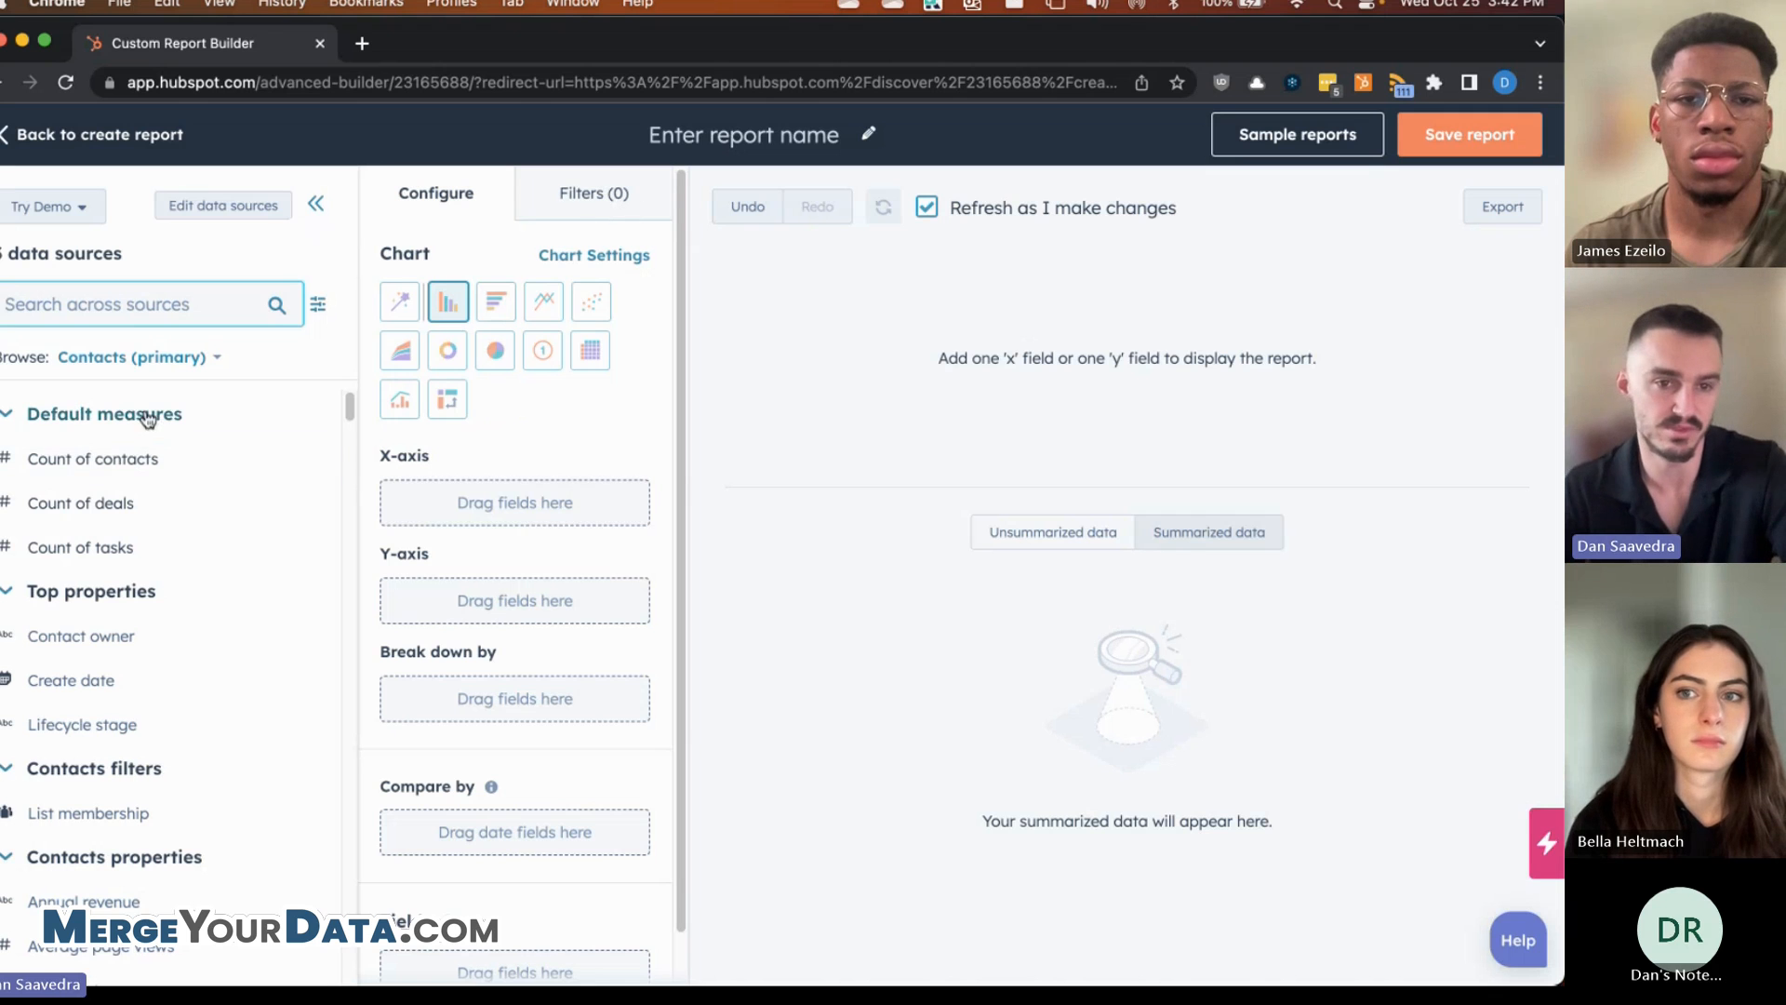
- Browse the Contacts (primary) fields, then collapse the Contacts properties section
click(185, 369)
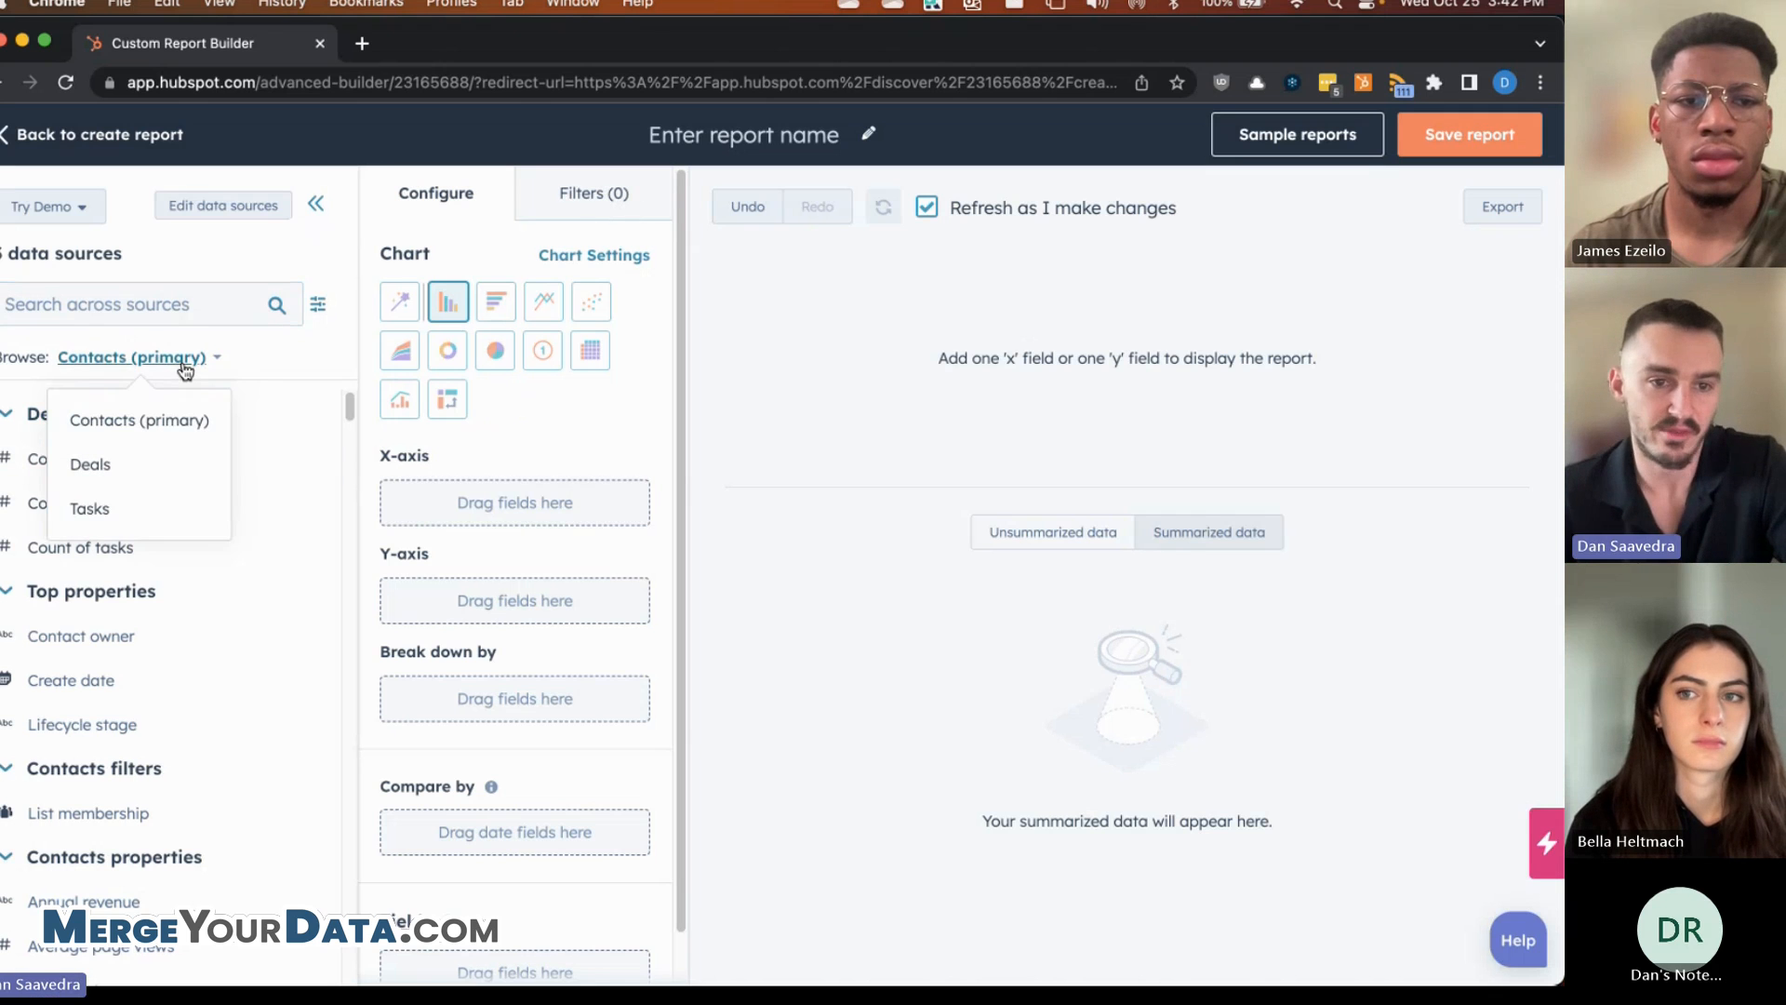
click(140, 420)
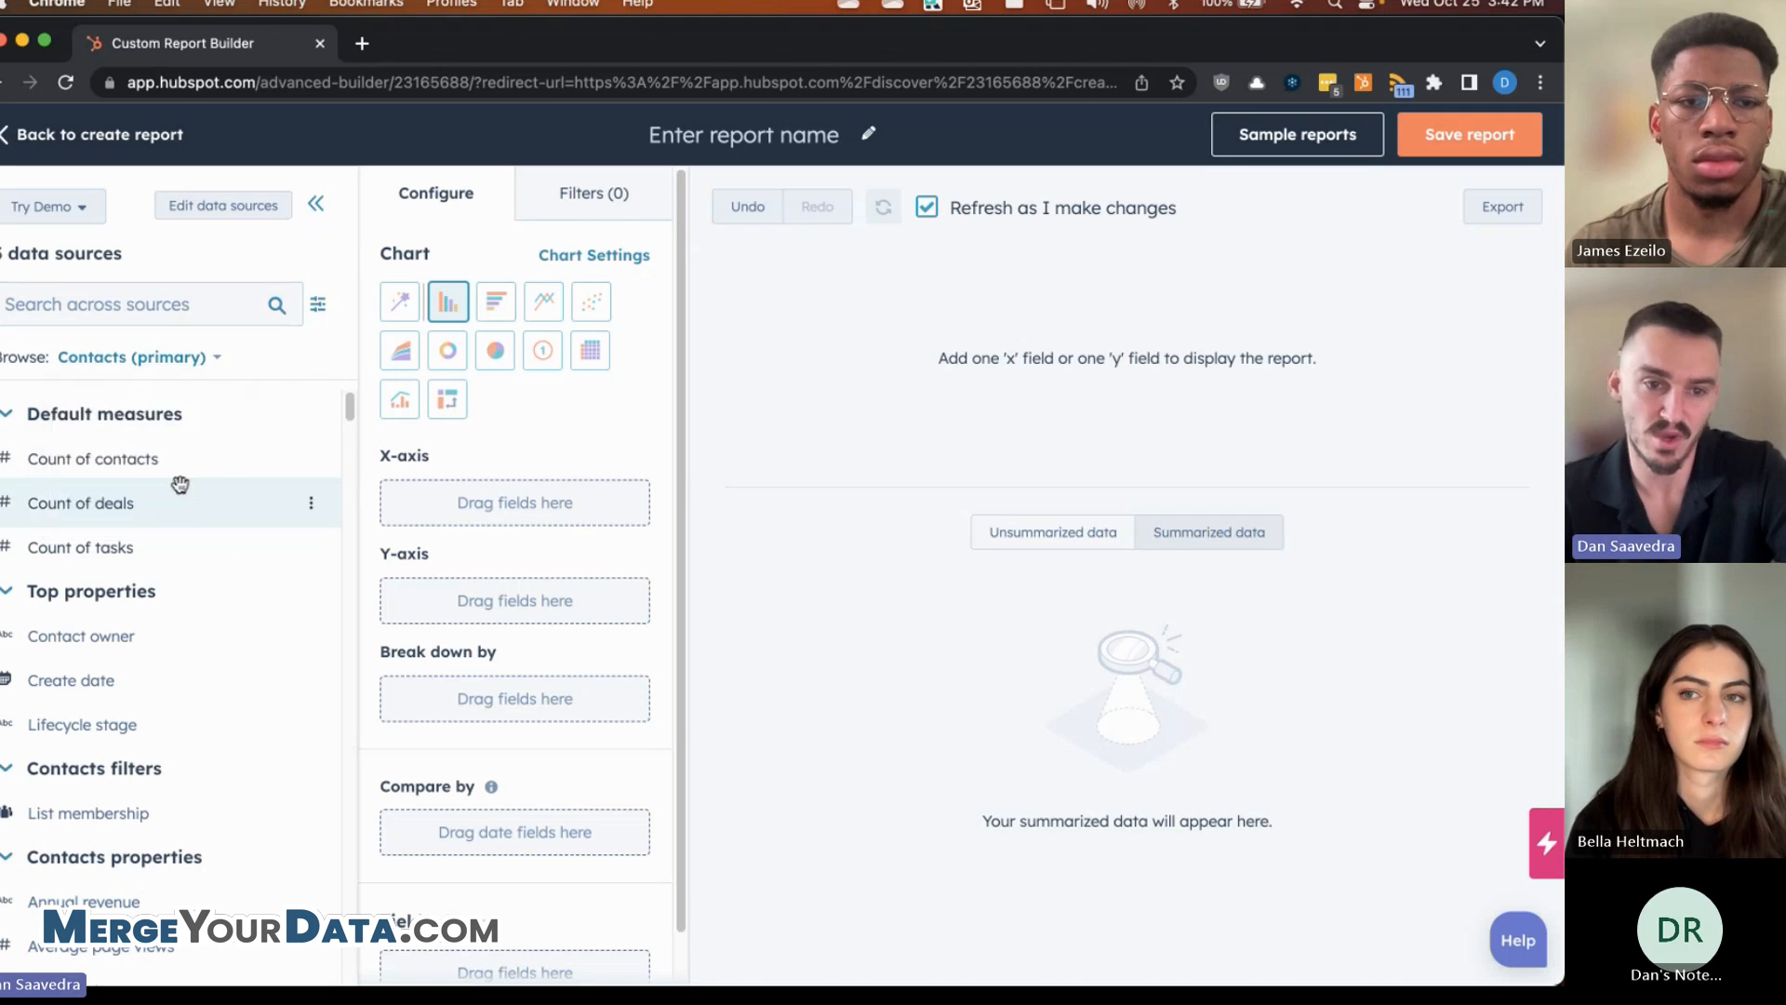
scroll(154, 600, down, 2)
scroll(153, 599, down, 6)
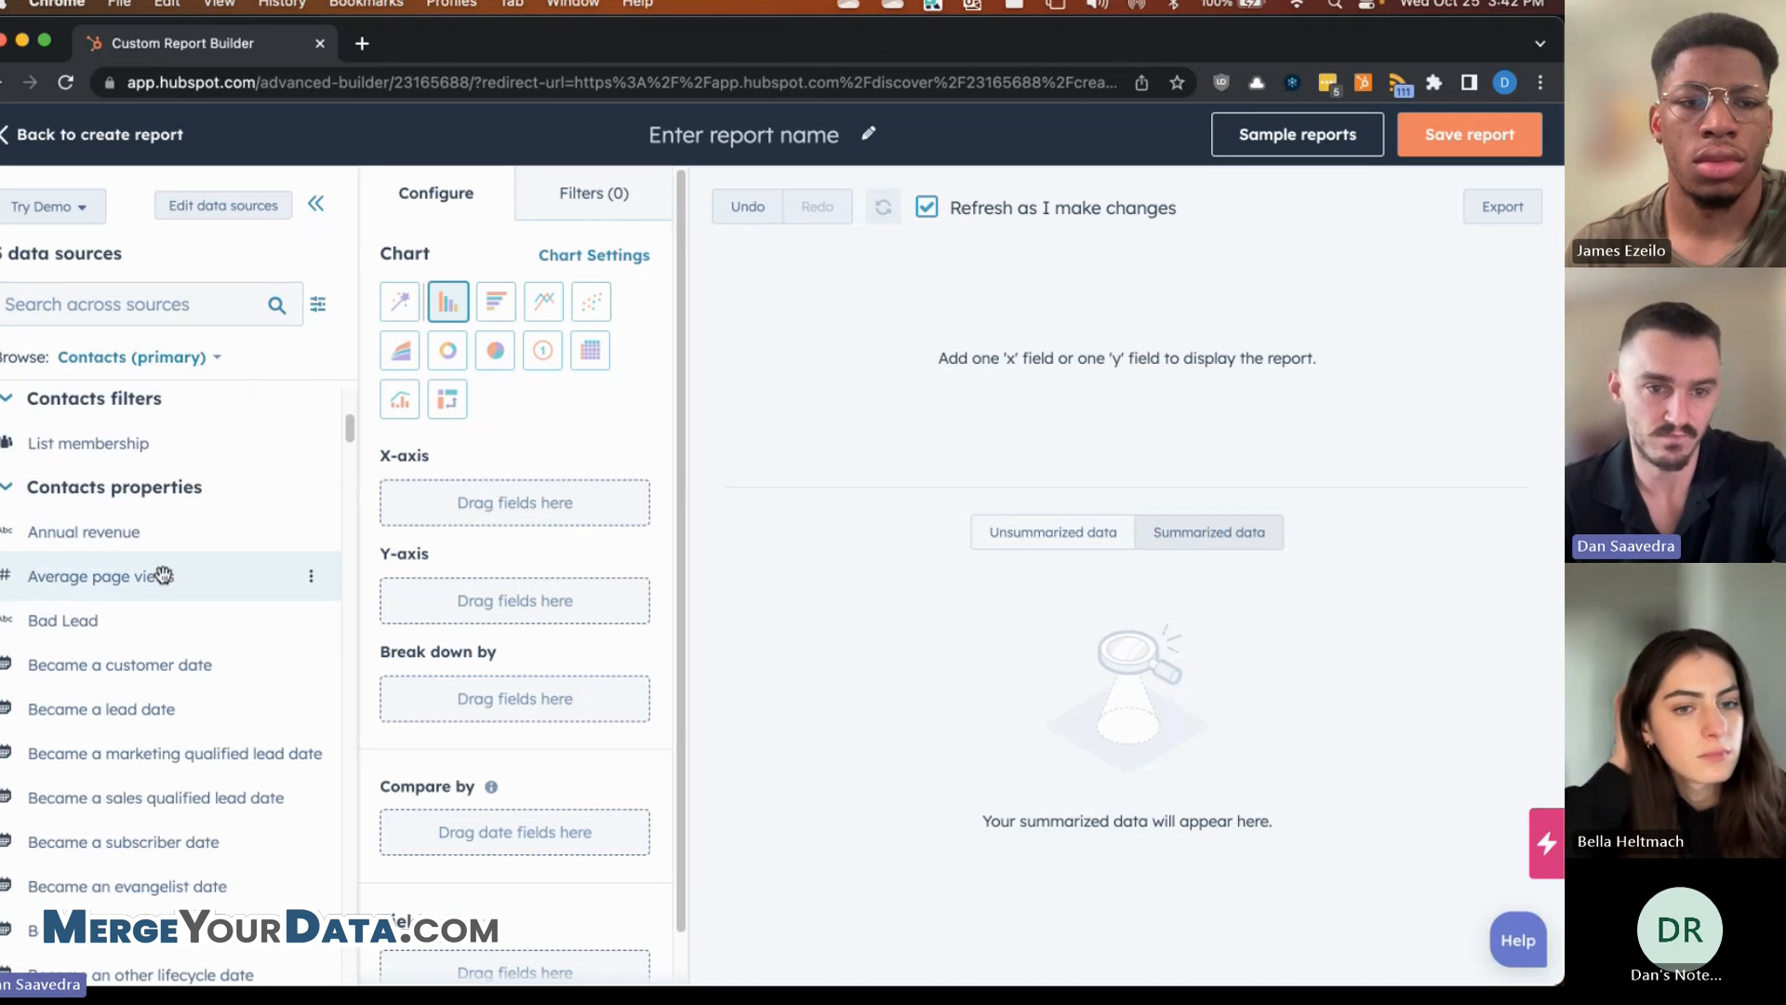
click(7, 485)
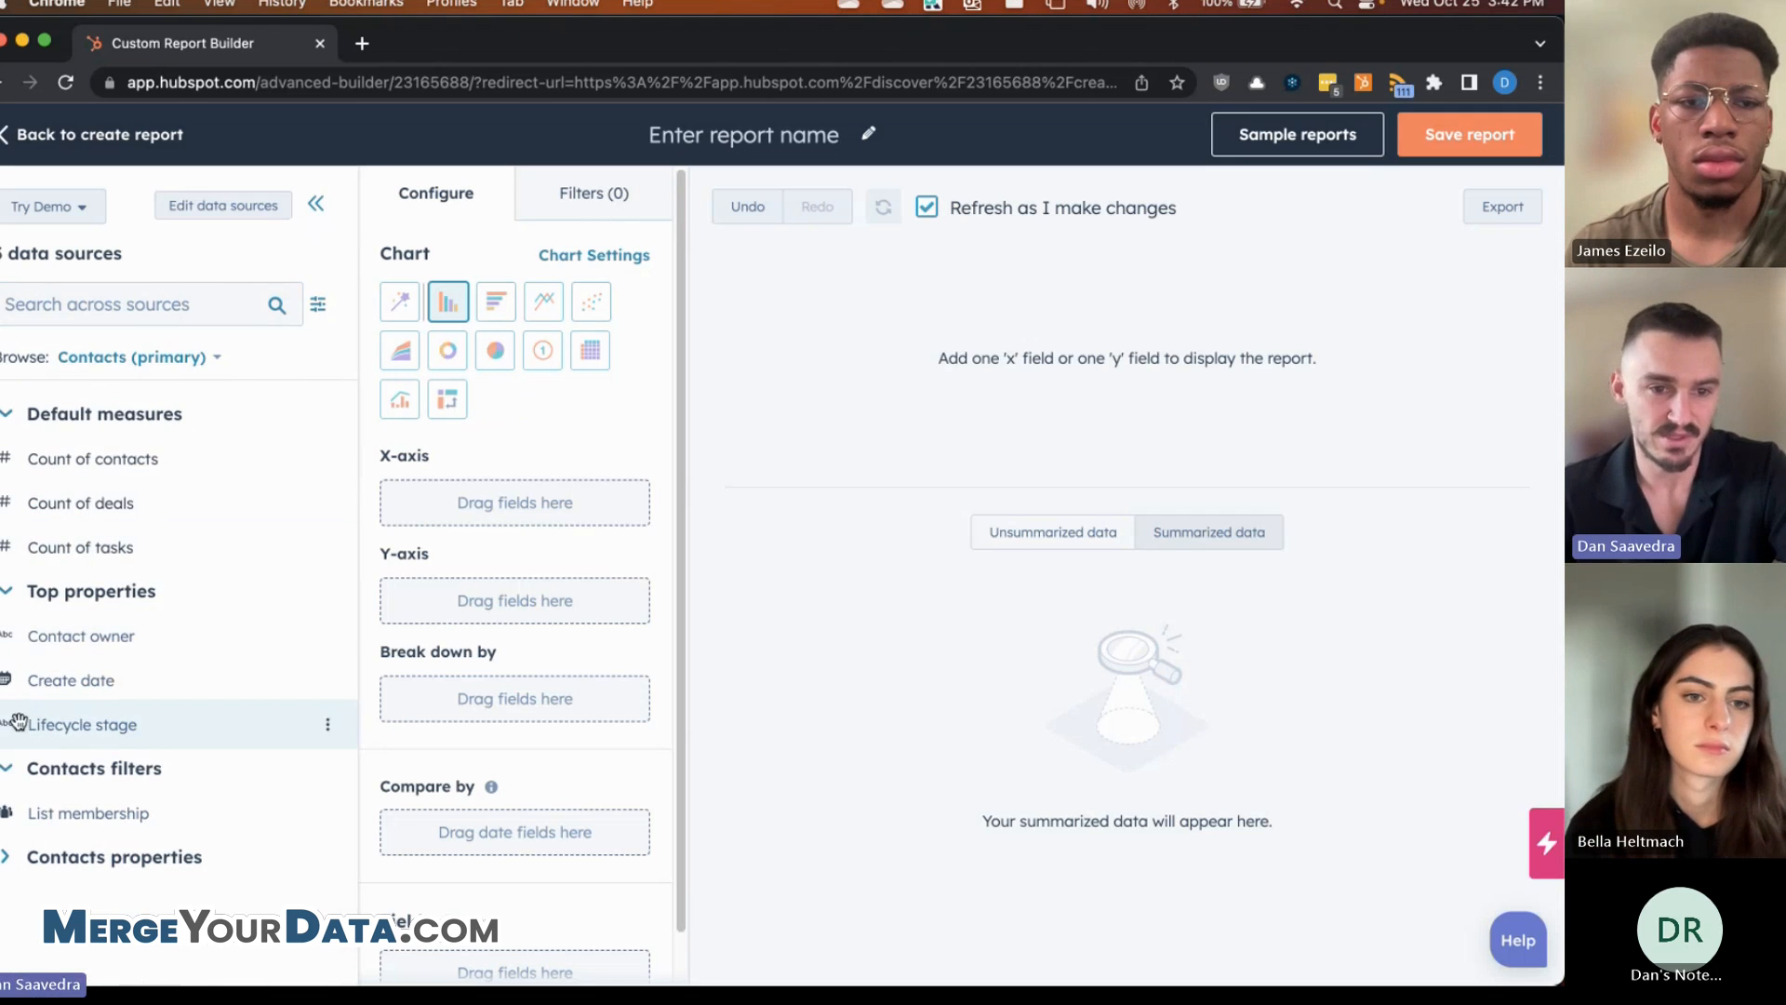
- Search fields across sources for 'stage' to find Deal stage, then clear the search
click(146, 360)
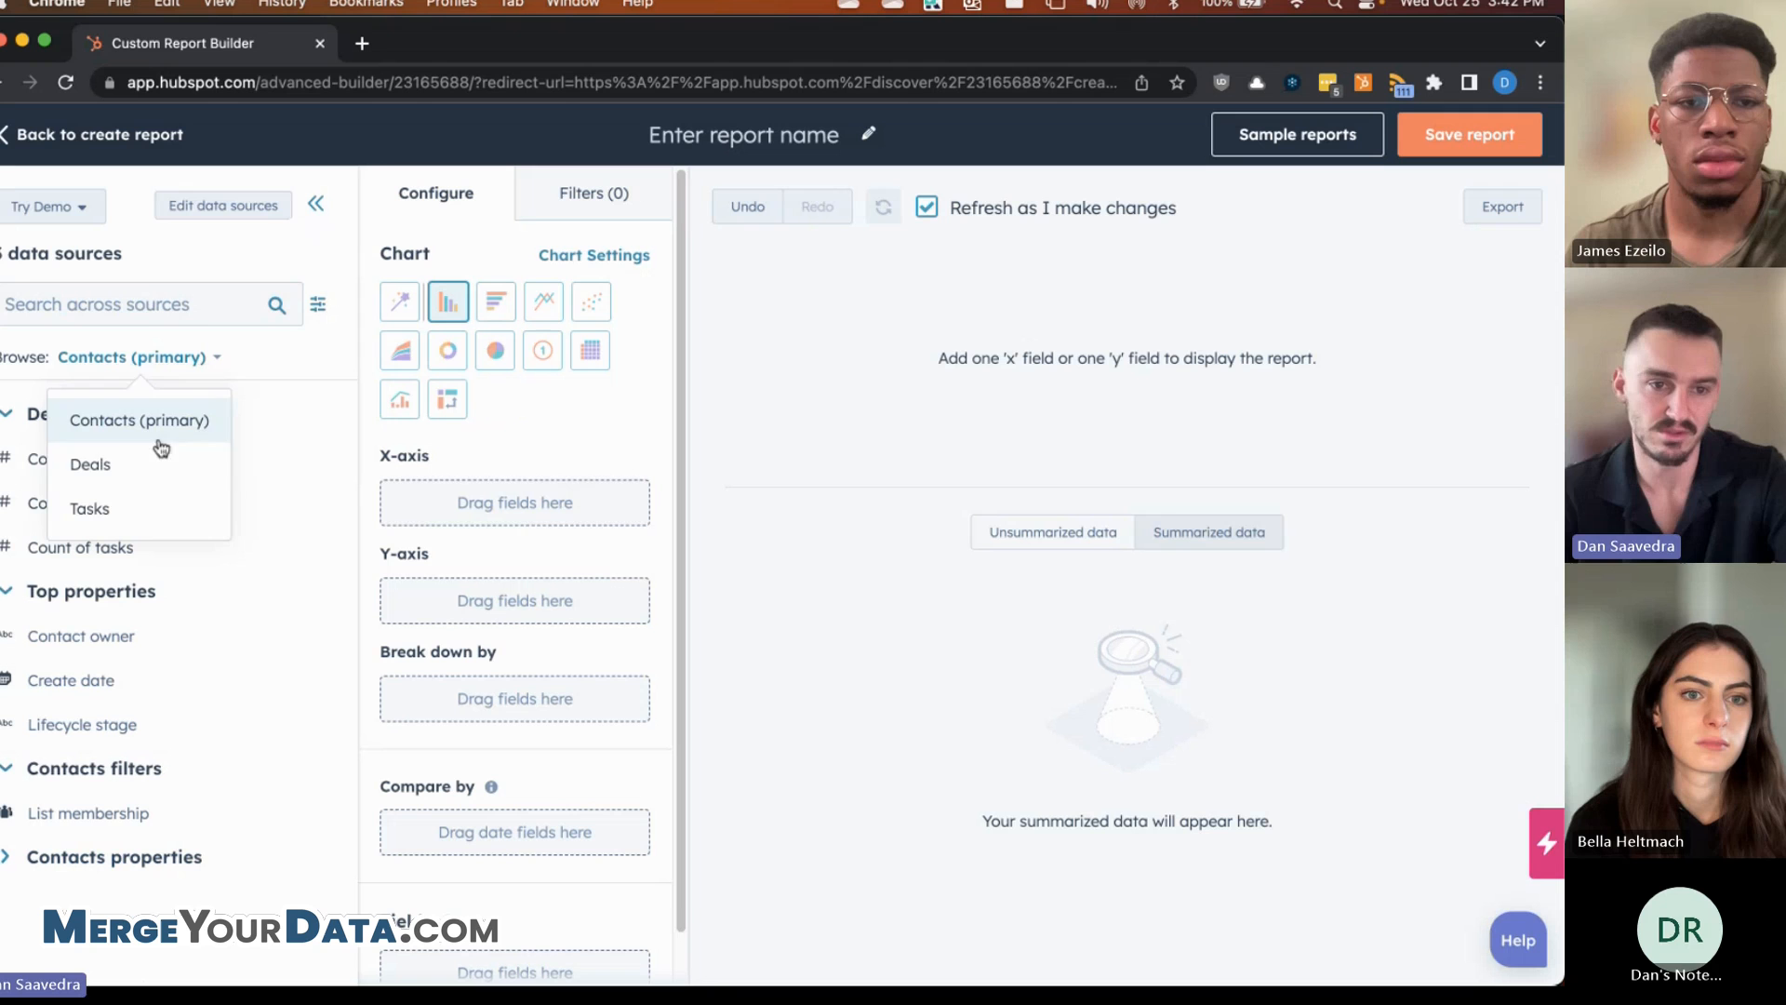
click(205, 314)
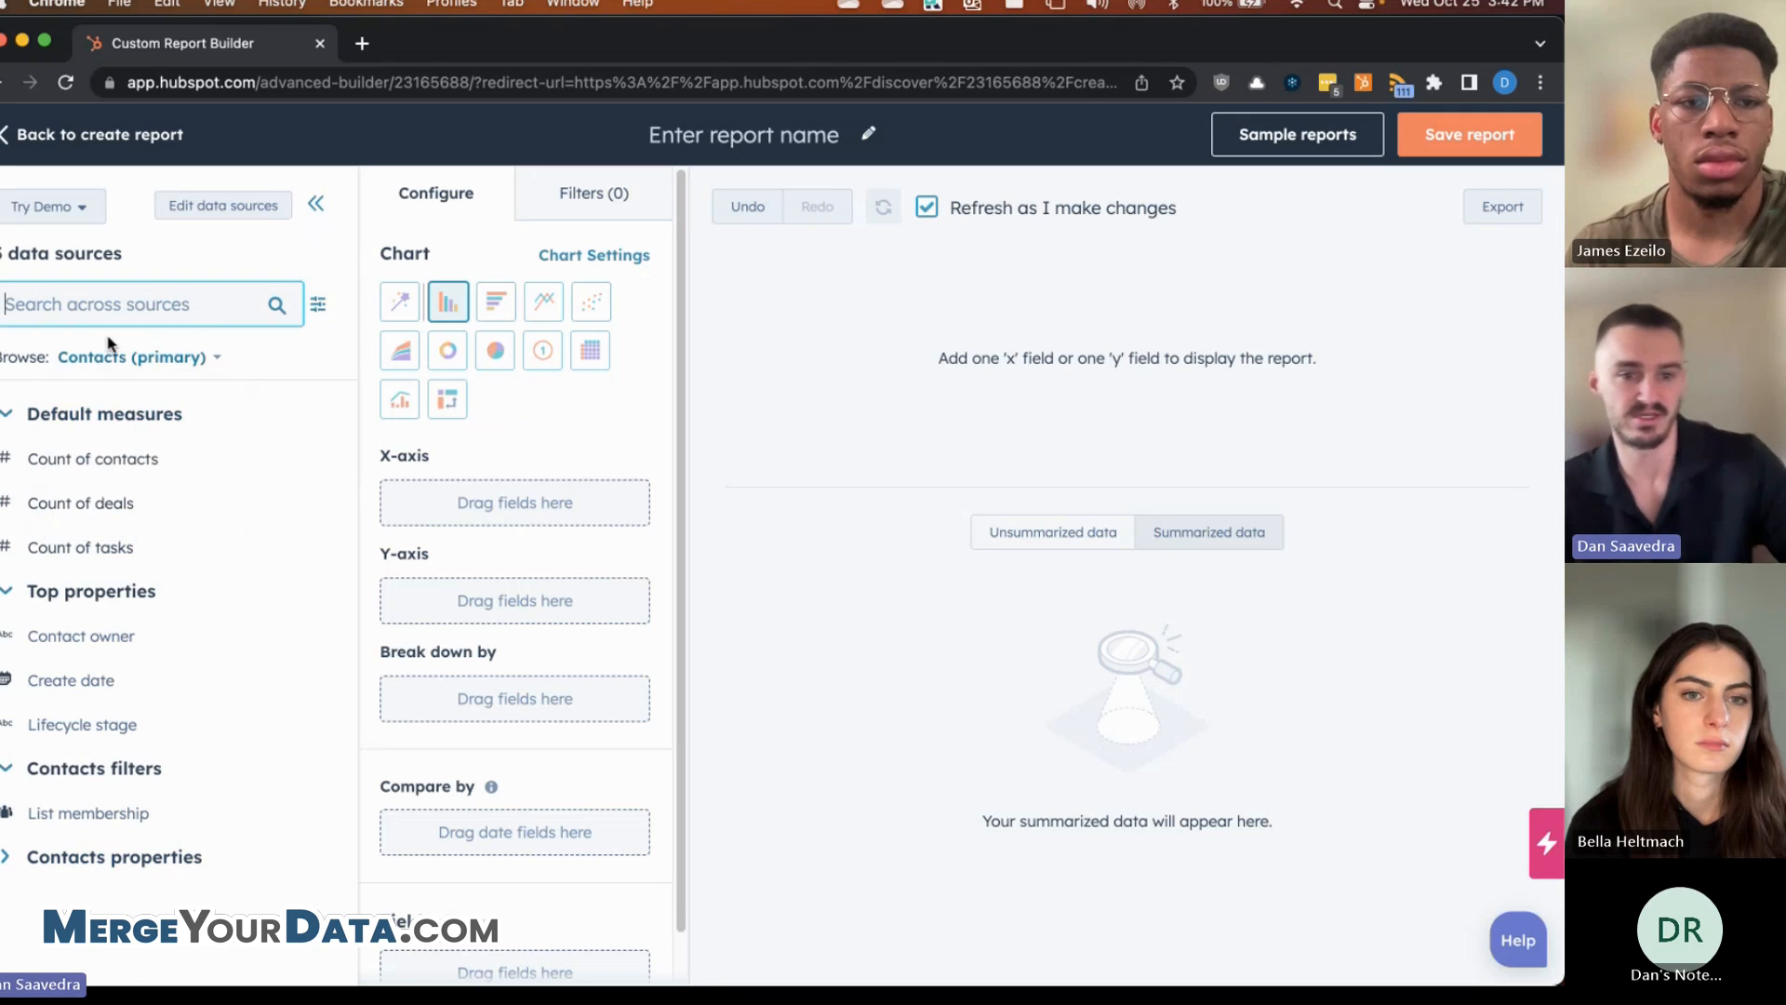
text(stage)
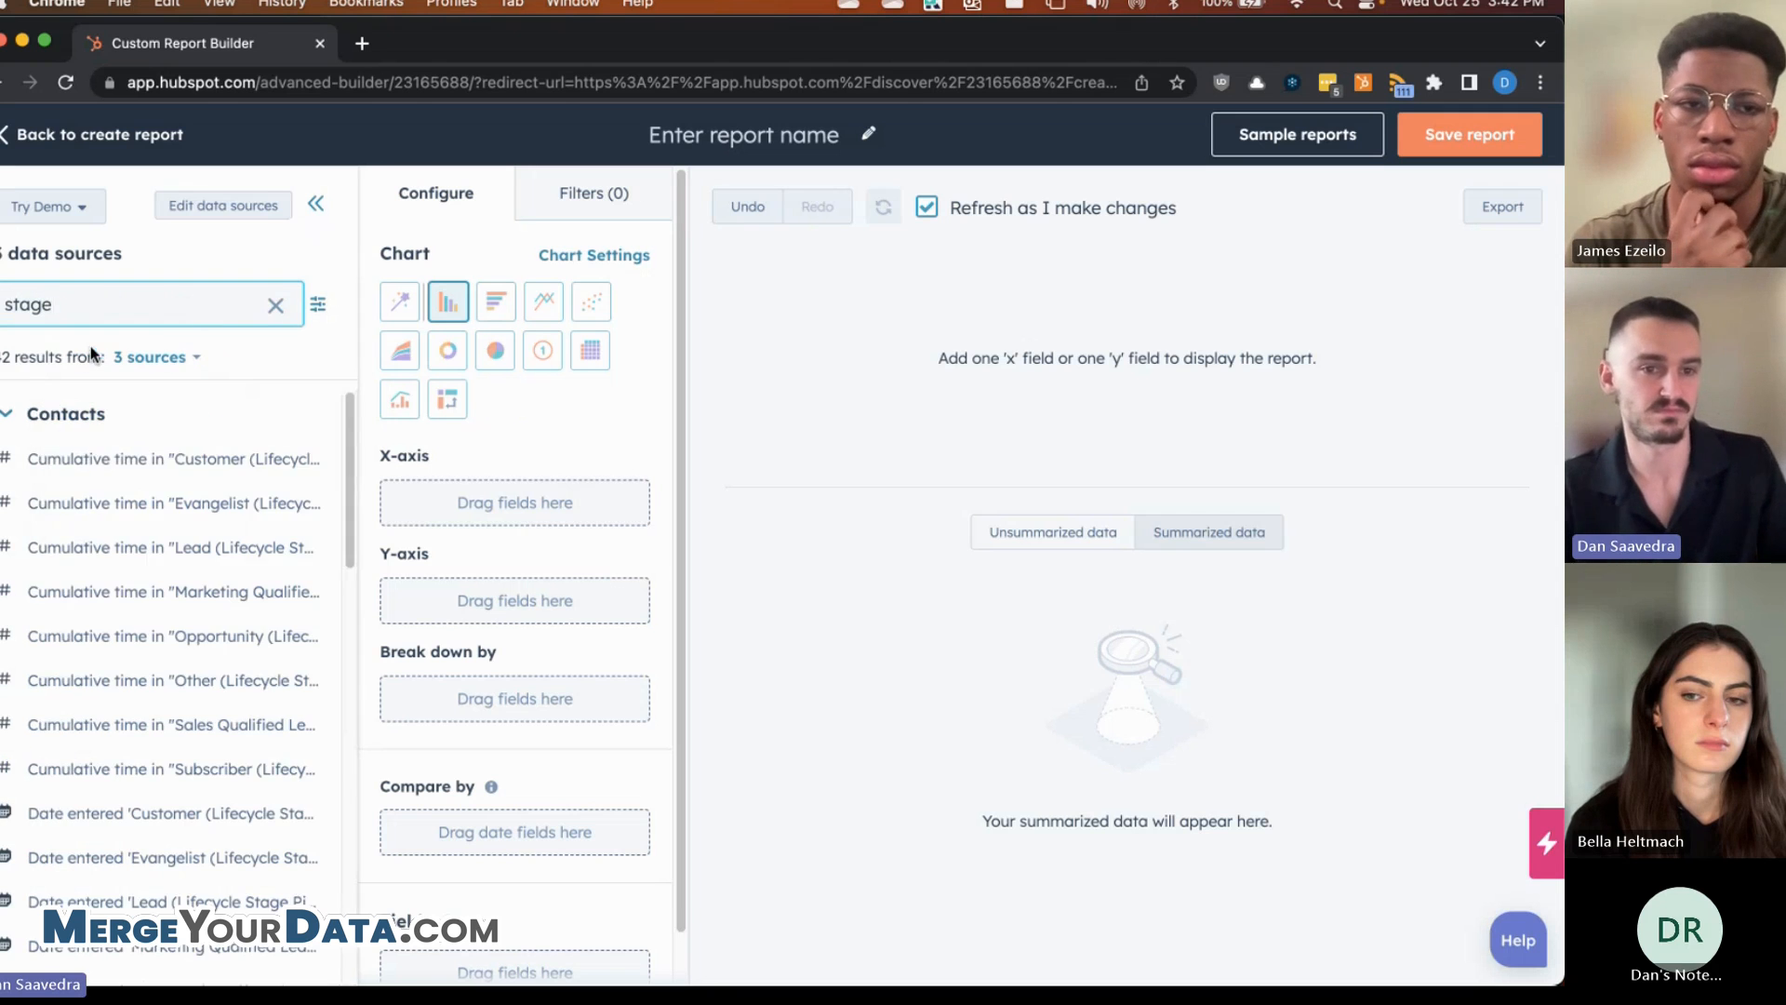
click(57, 417)
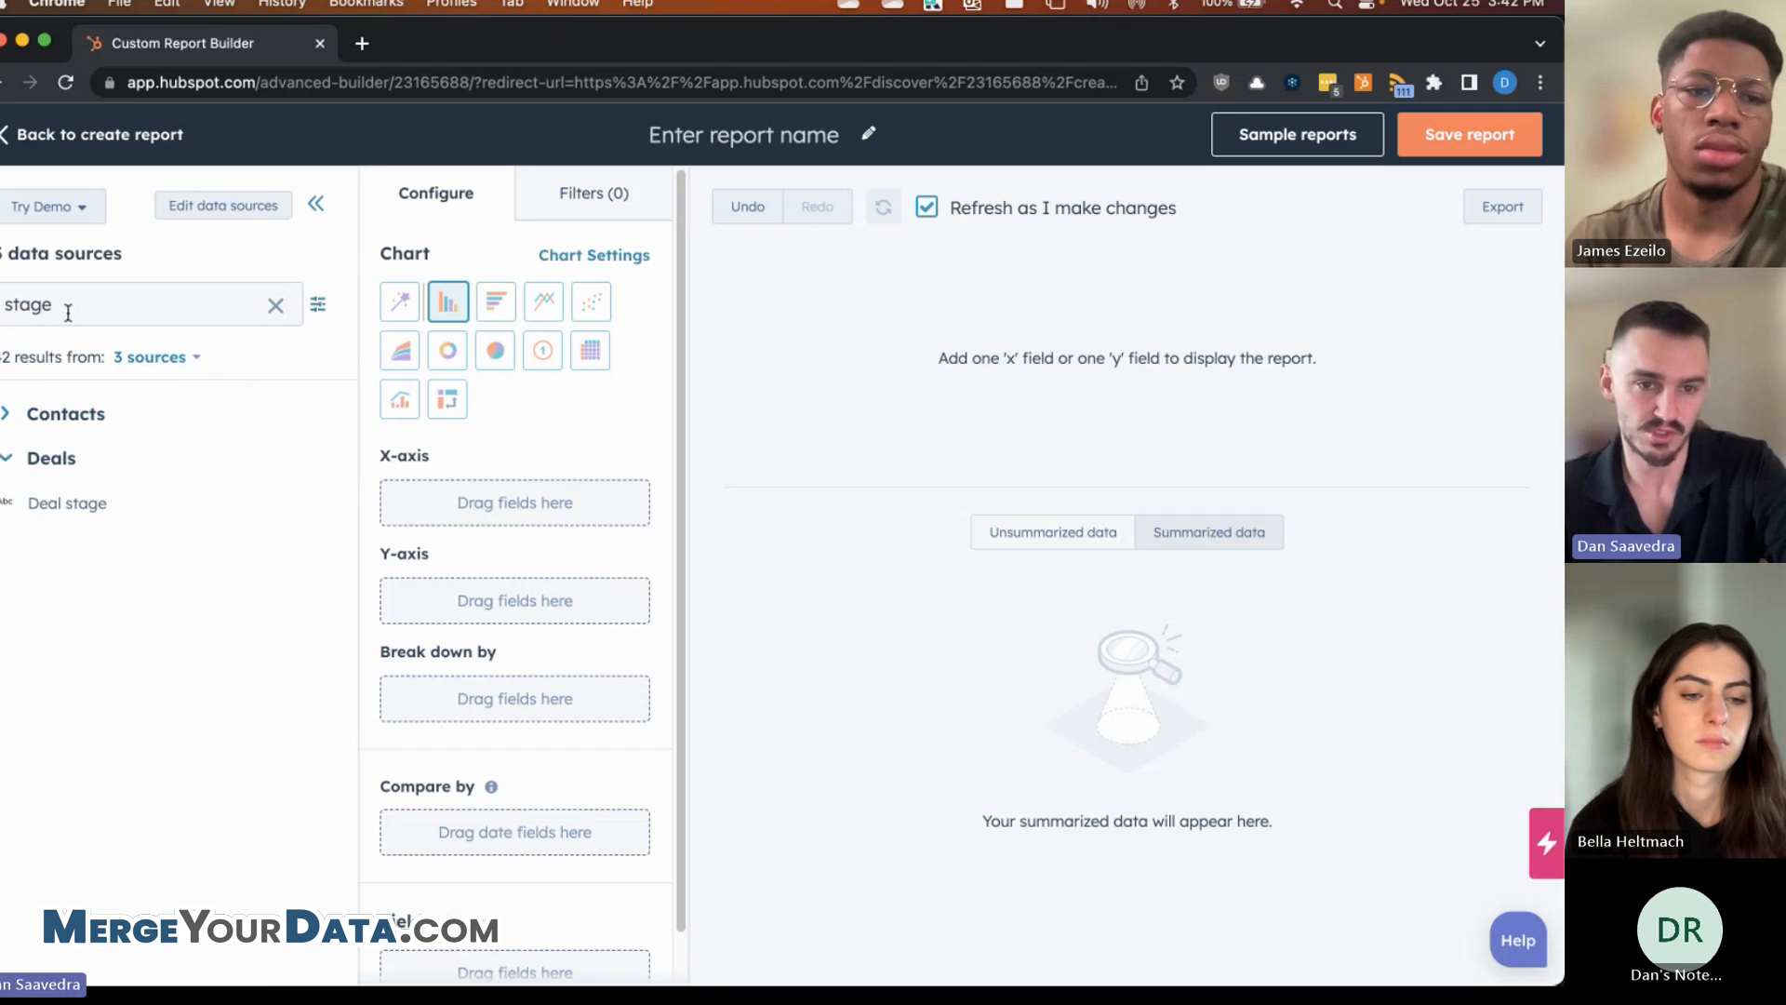
click(149, 357)
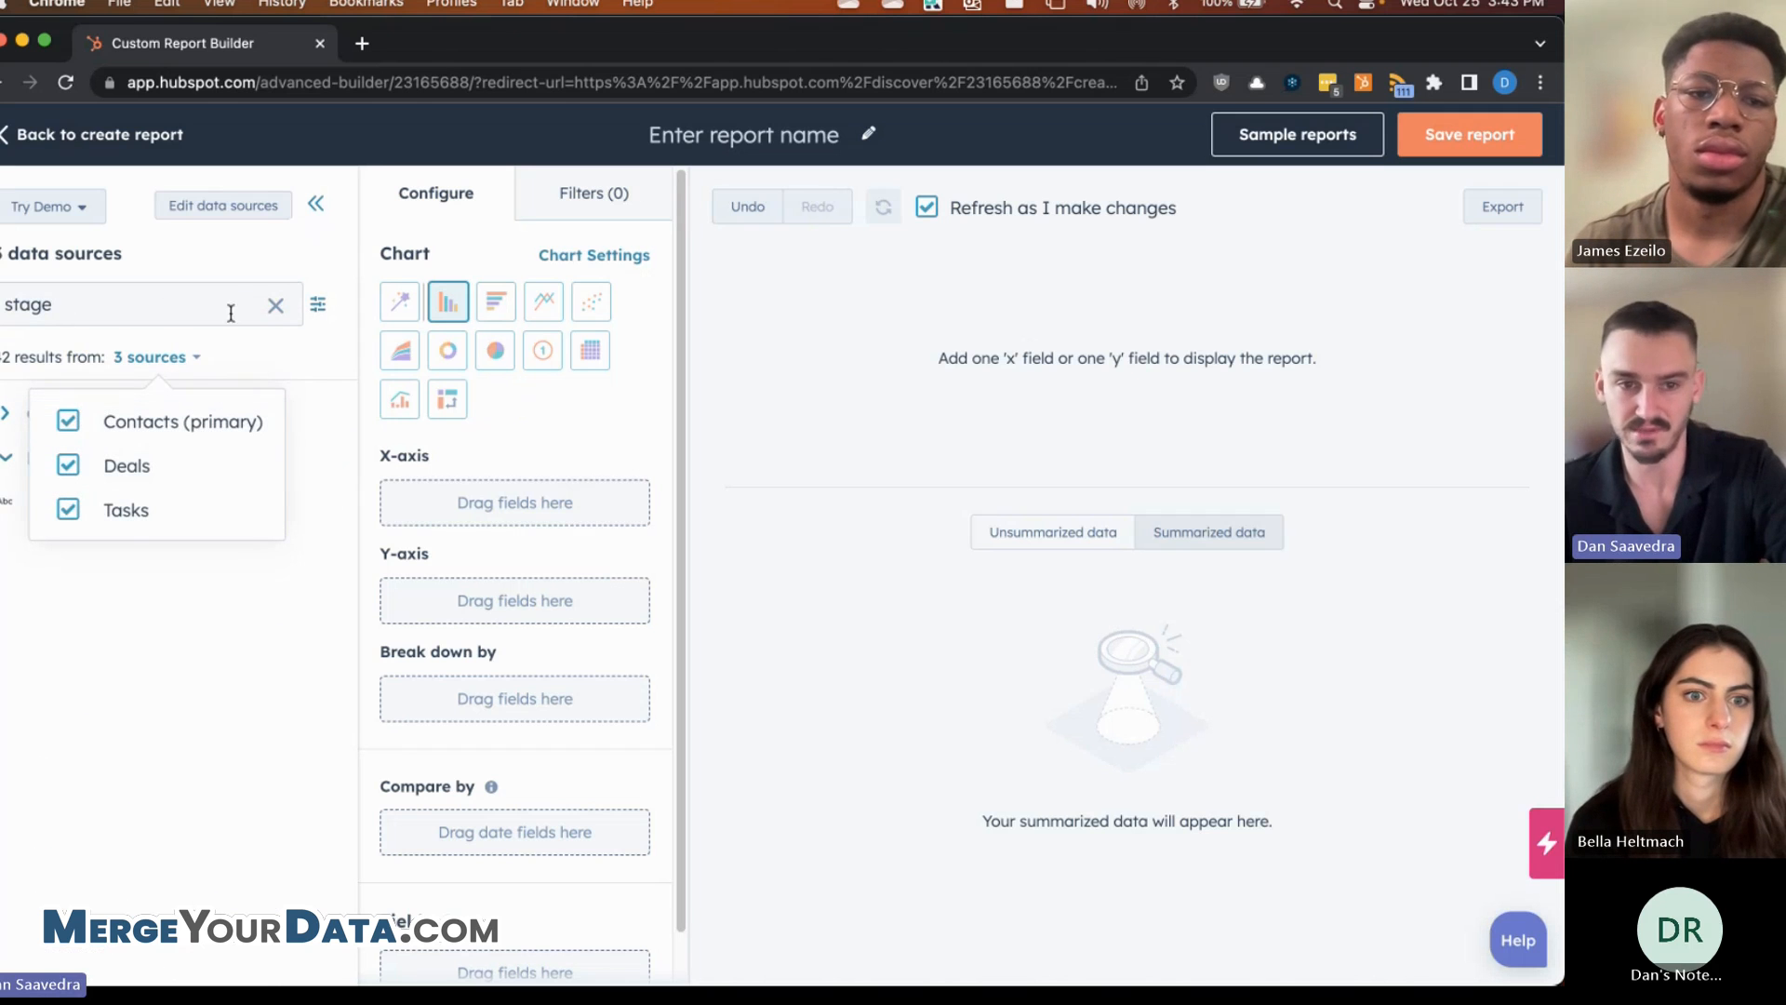
click(275, 305)
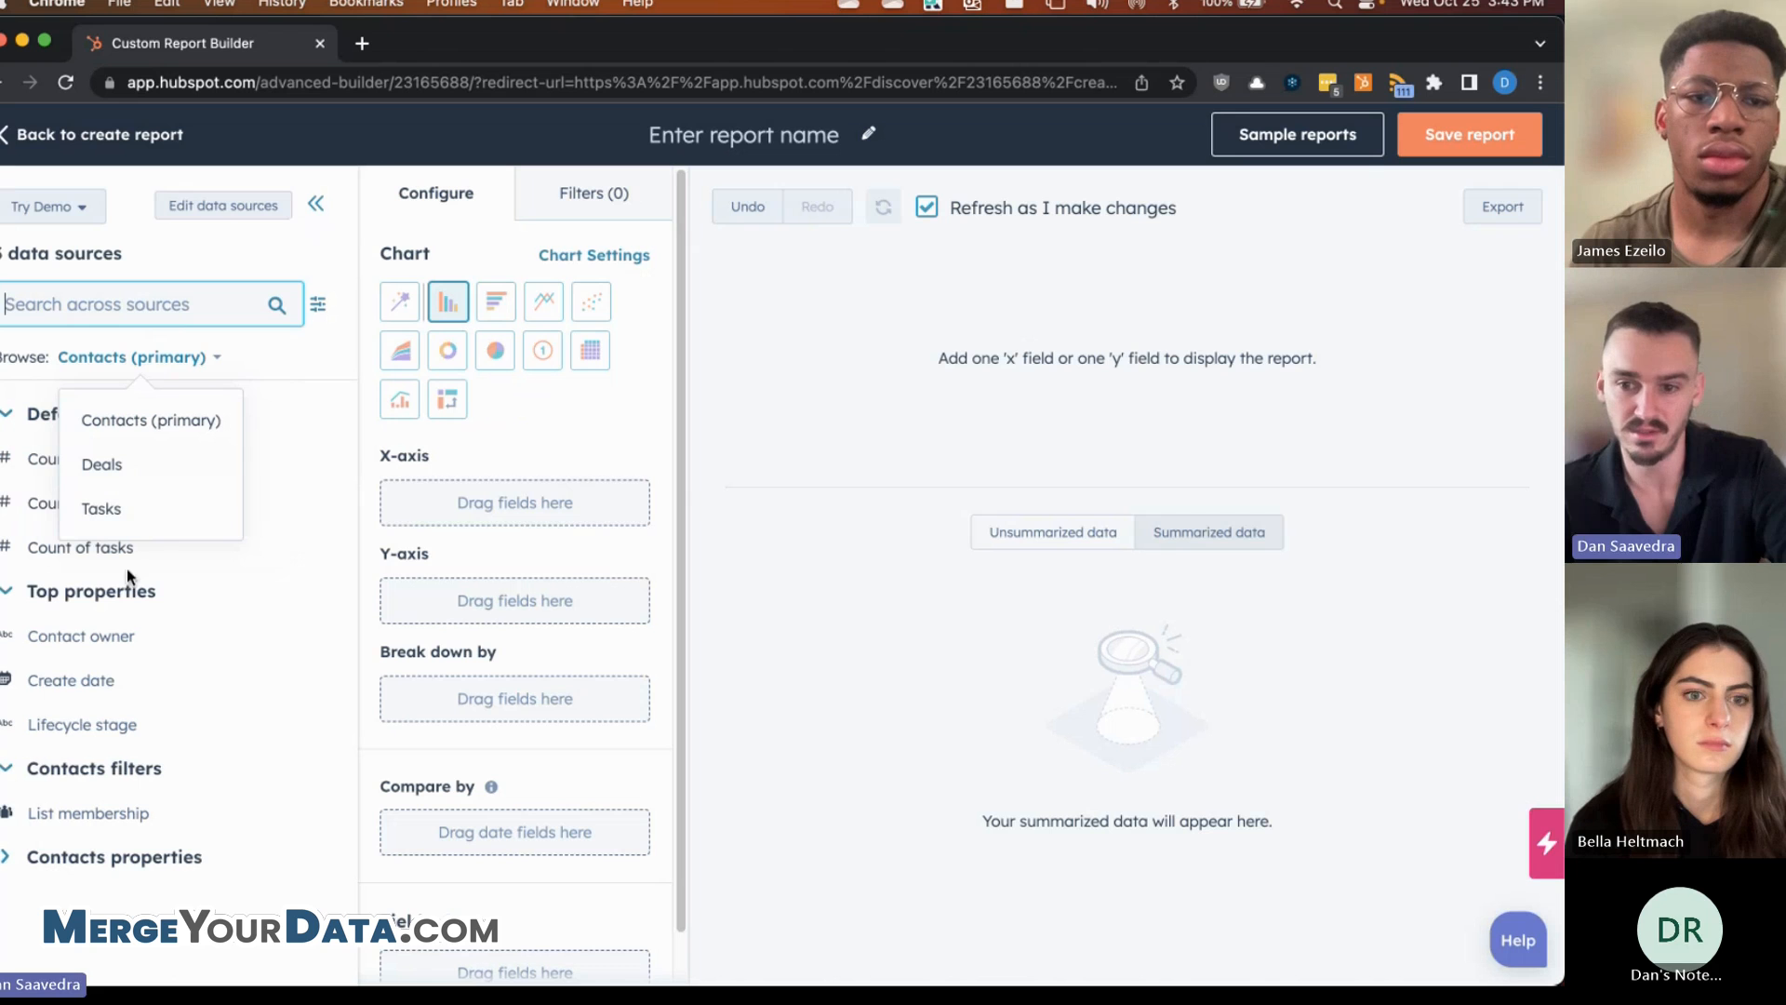
- Browse the Deals and Tasks fields, then return to Contacts and focus the search box
click(144, 468)
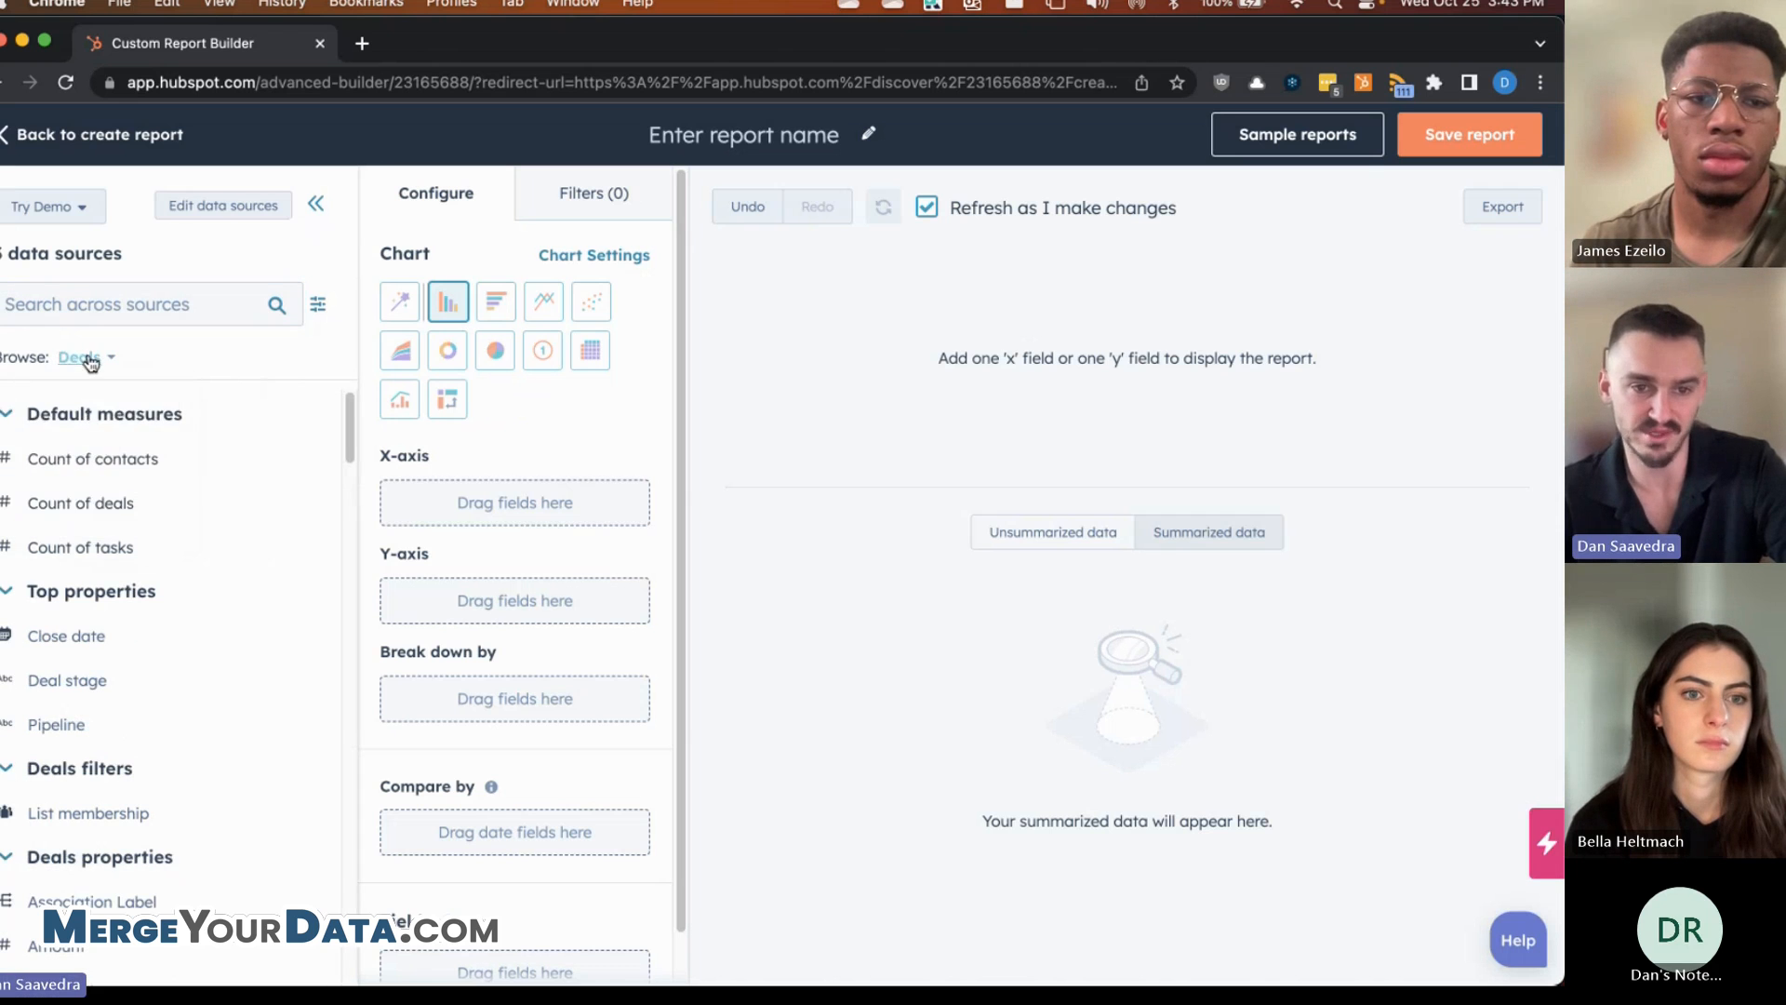
click(91, 359)
click(98, 517)
click(95, 359)
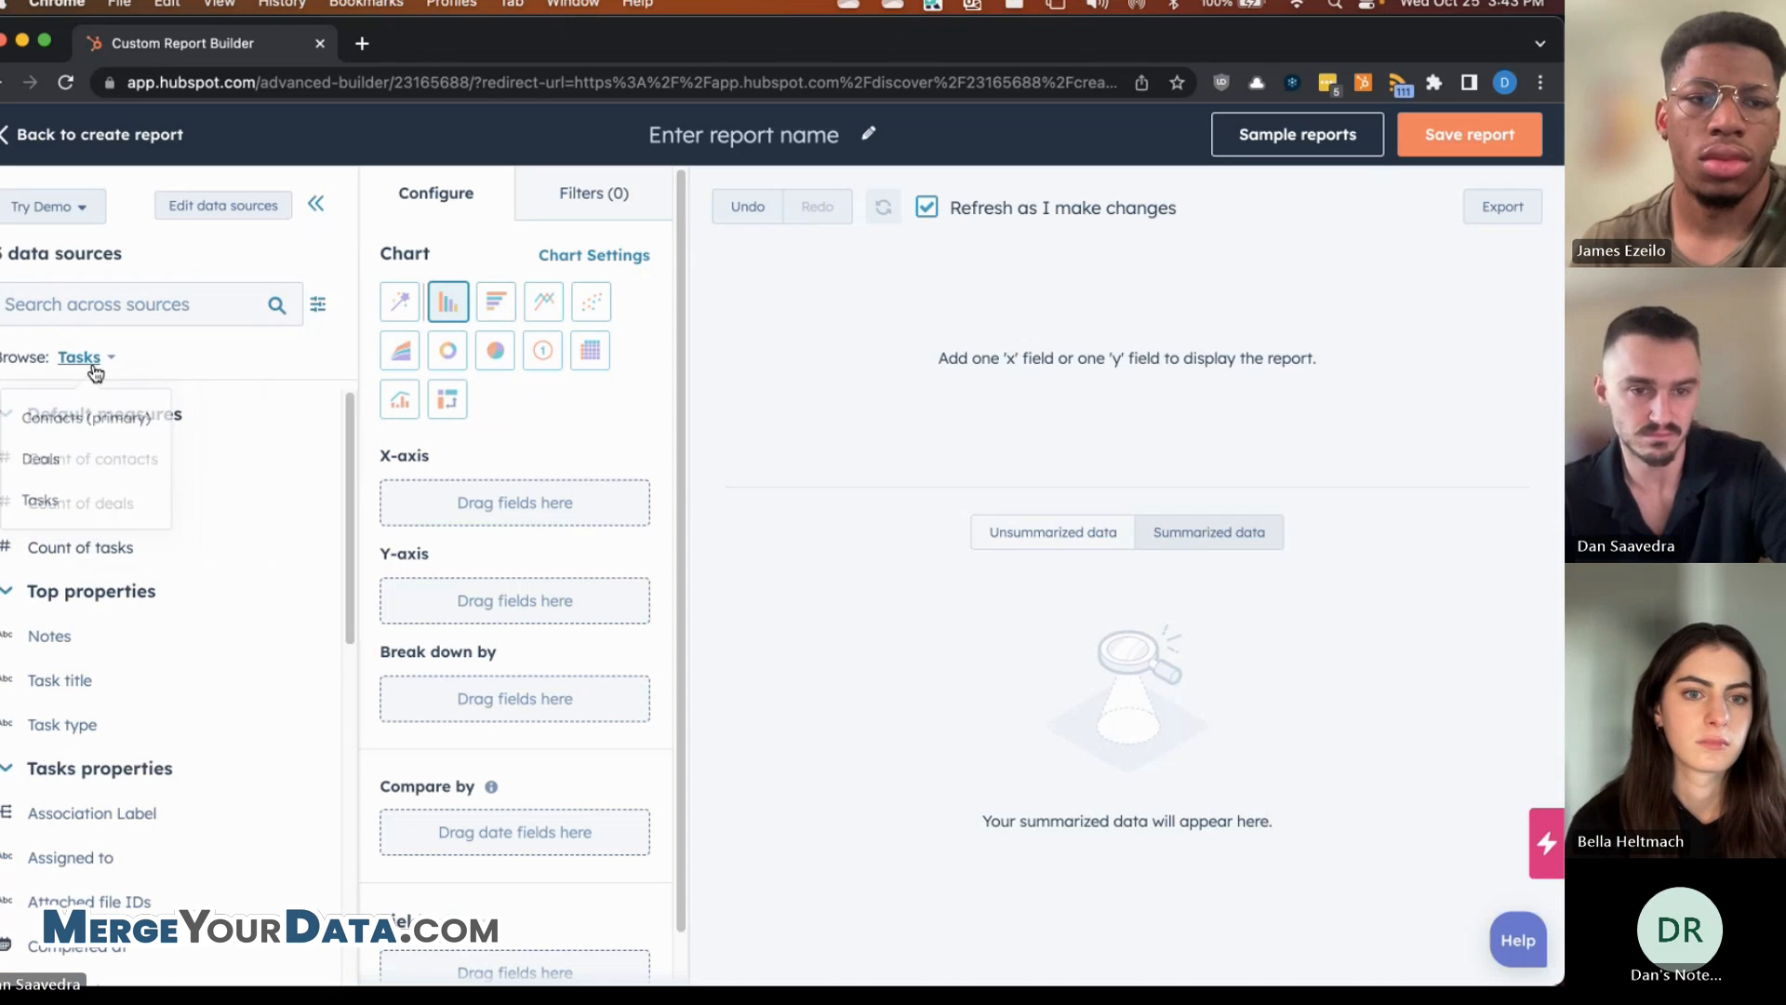
click(93, 415)
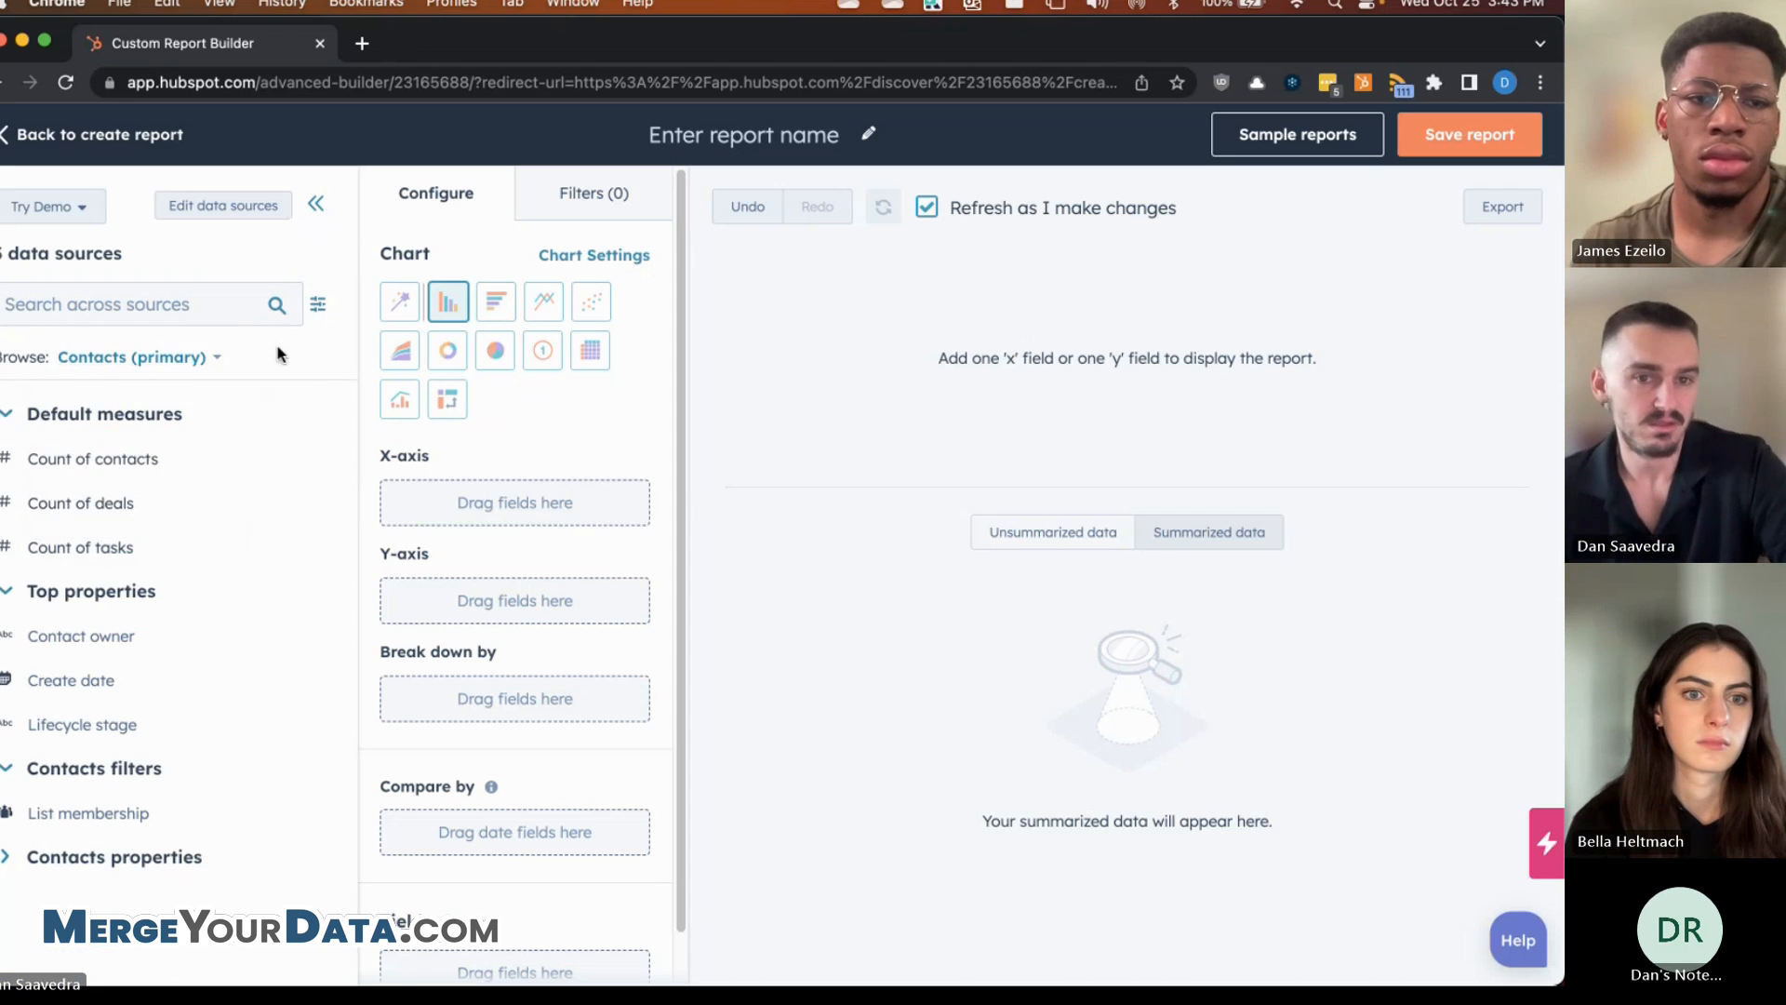
click(198, 297)
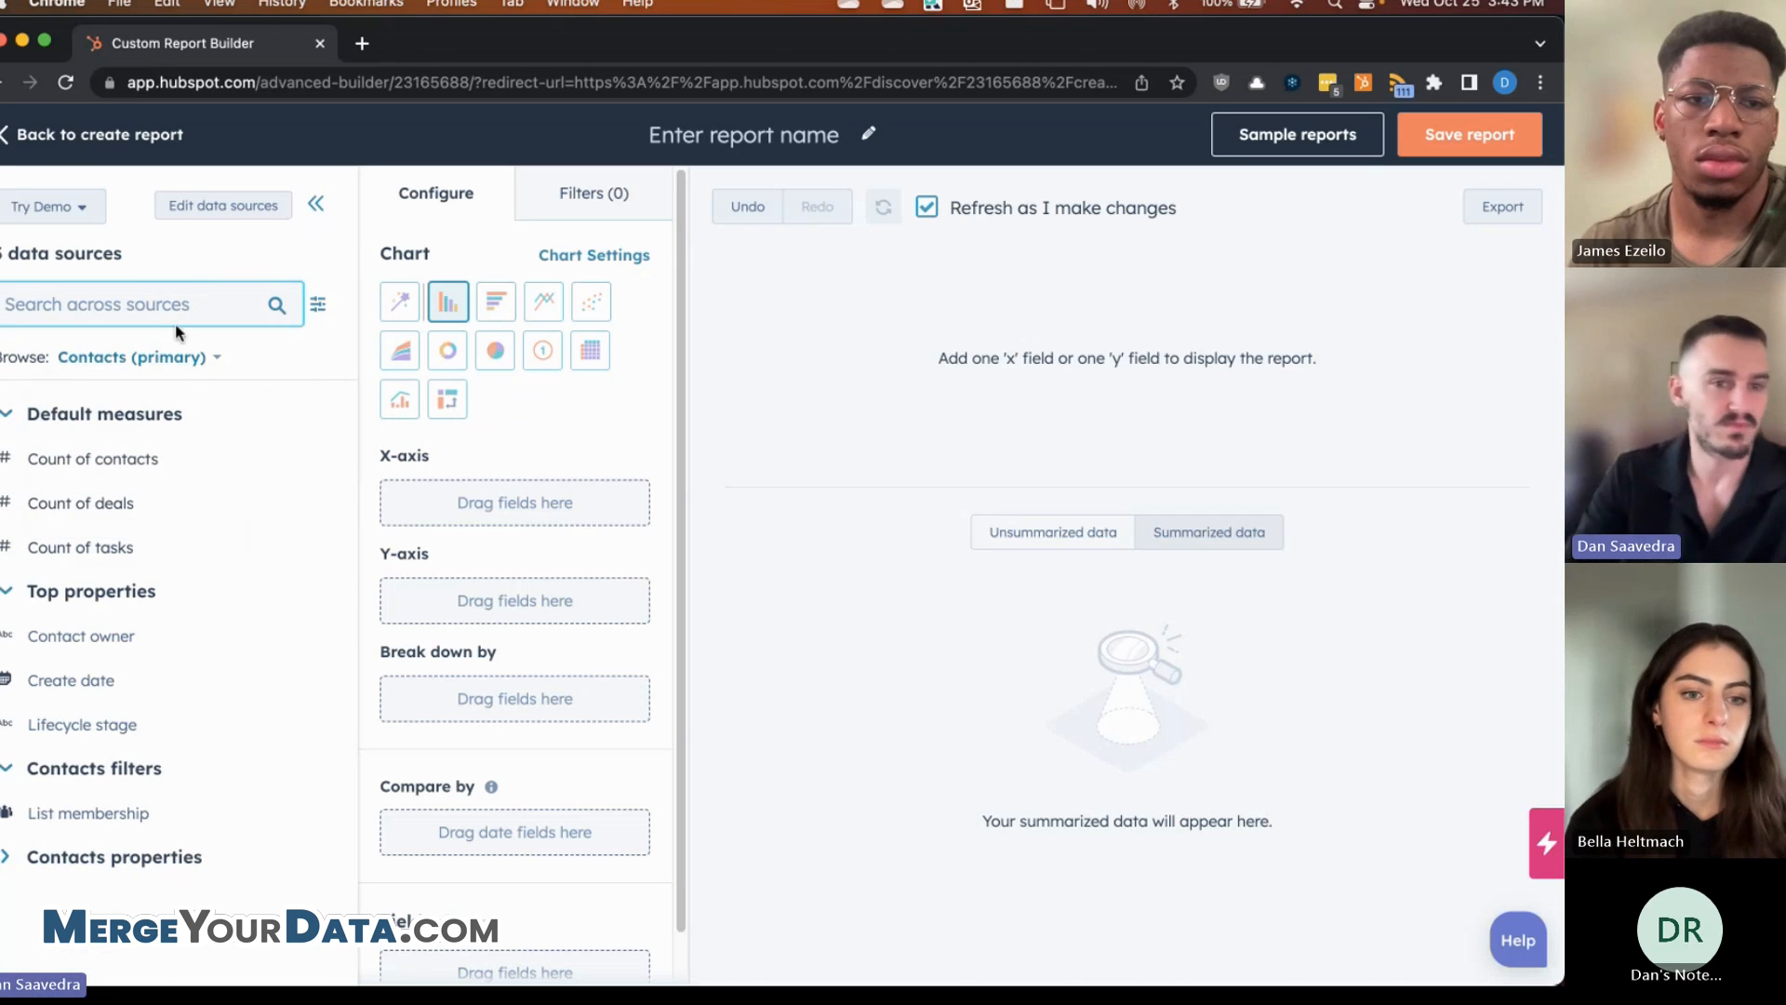
- Search 'email', add the contact Email field to the report and switch it to a table
text(first name)
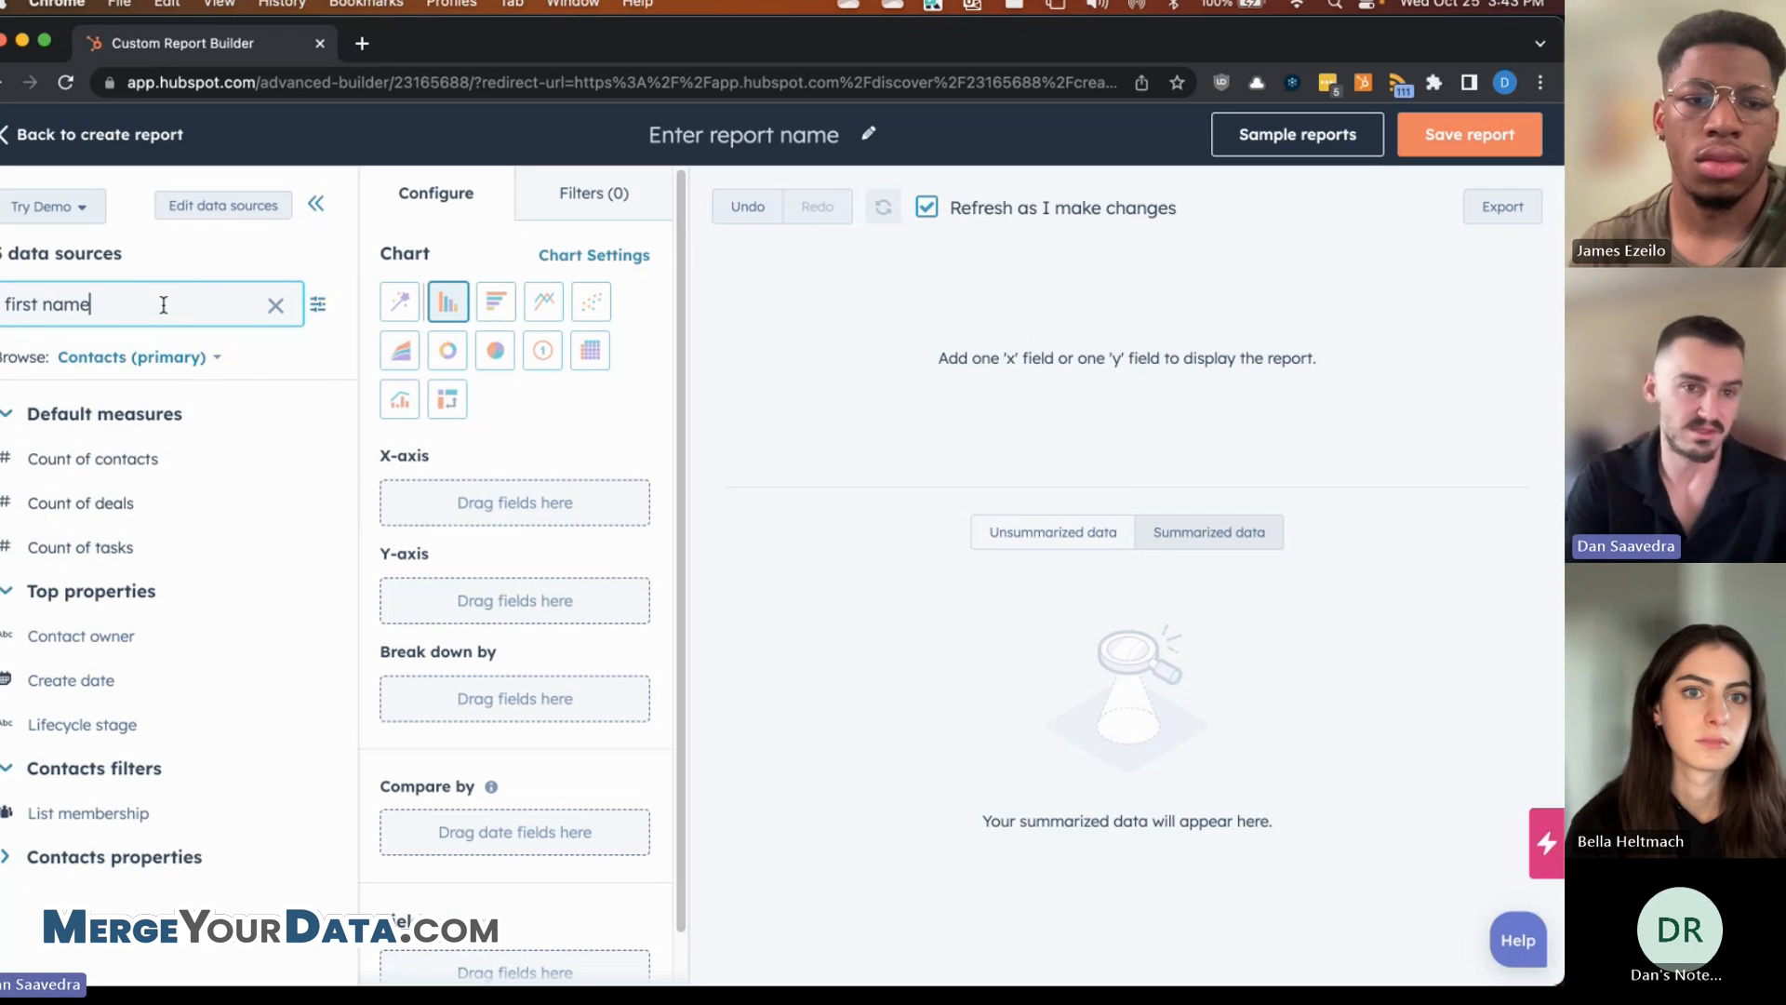
triple_click(194, 302)
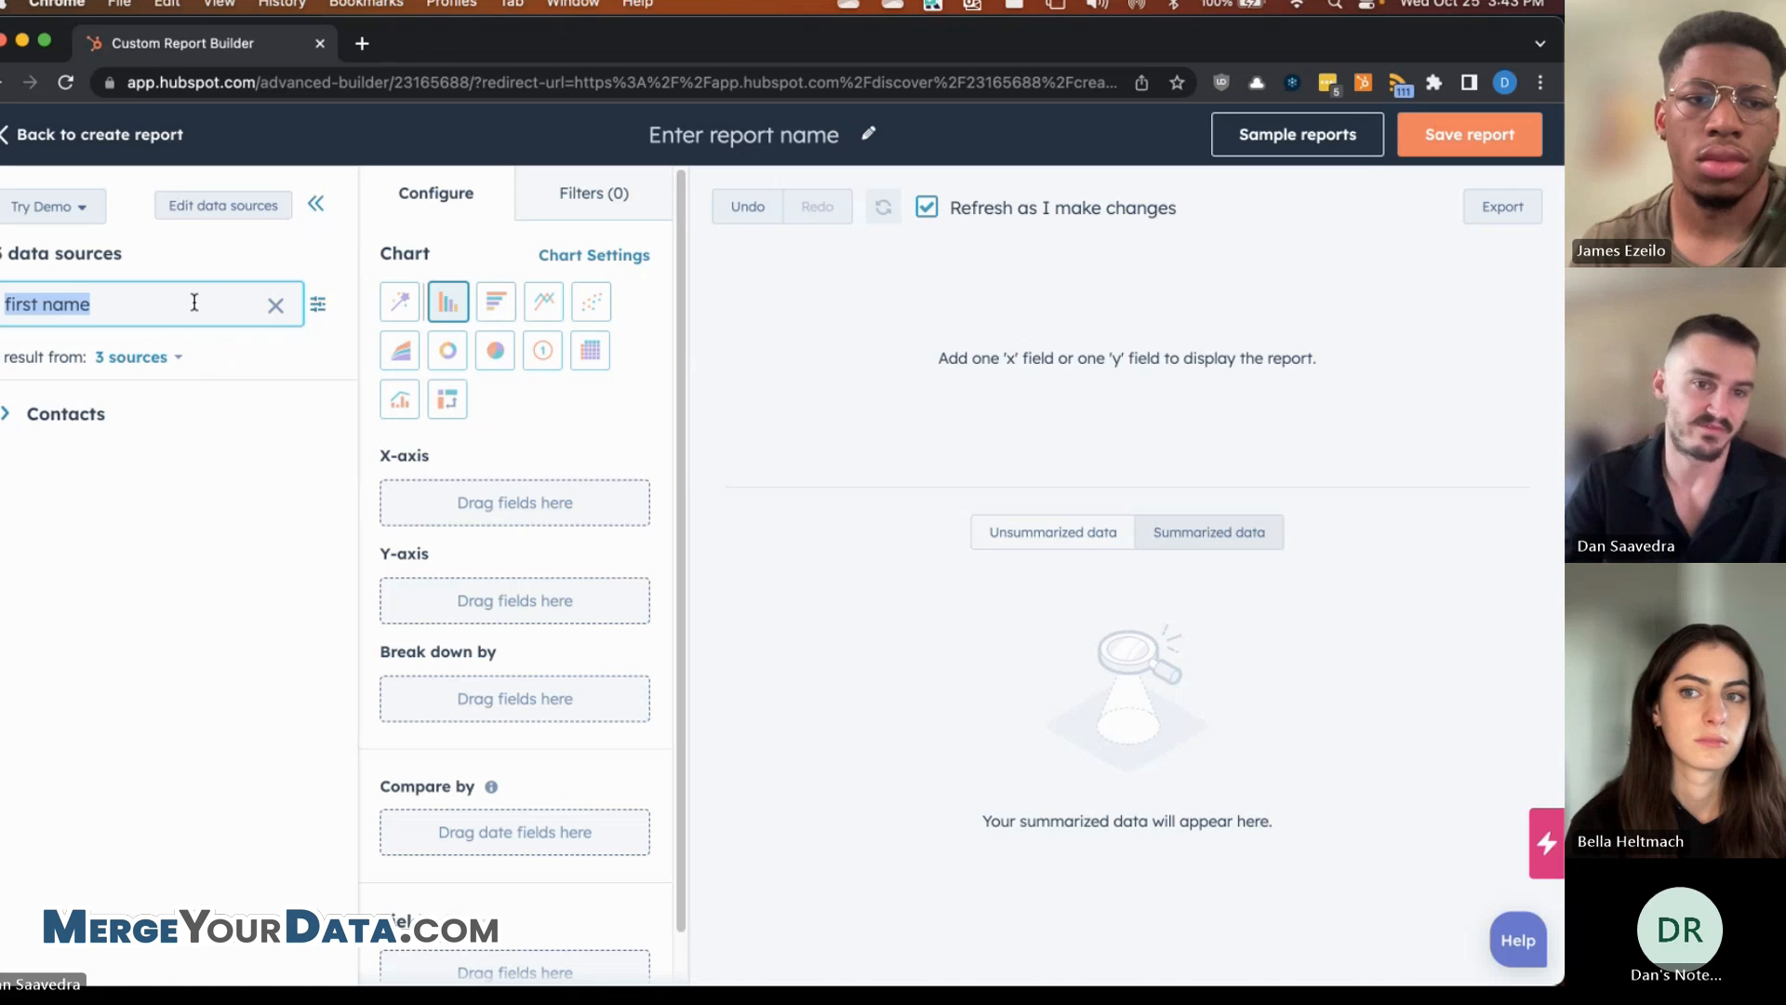
click(7, 416)
triple_click(140, 304)
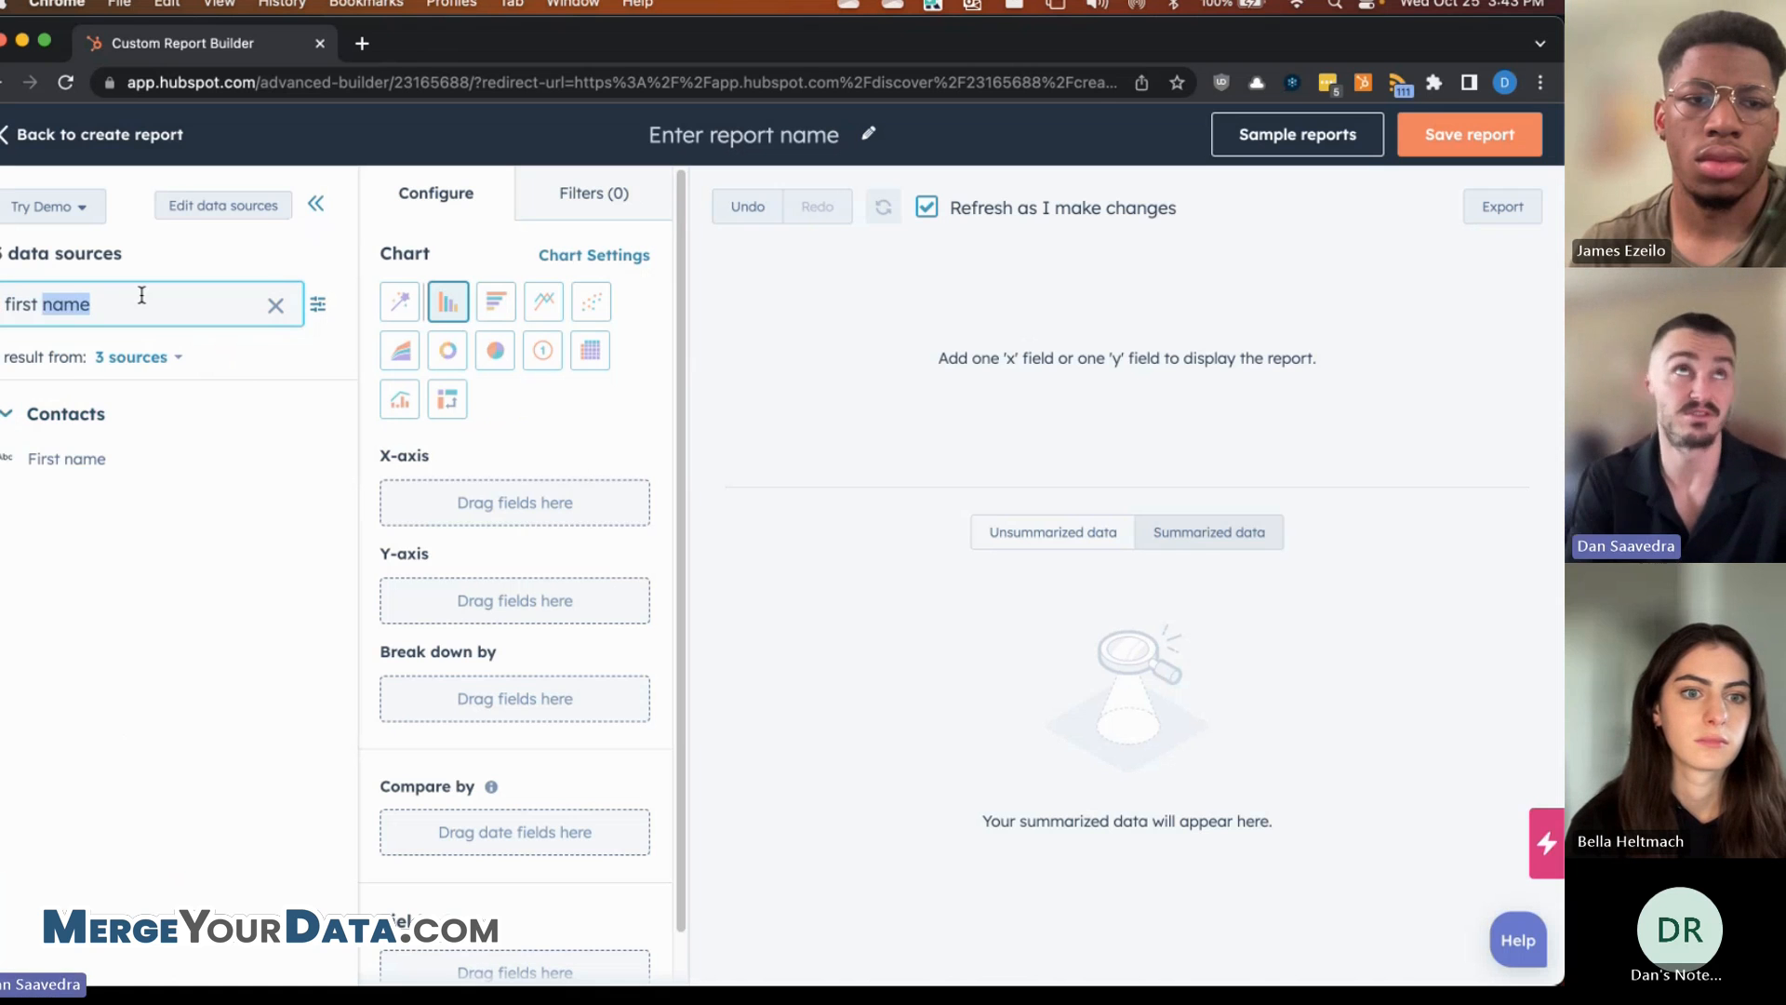
text(email)
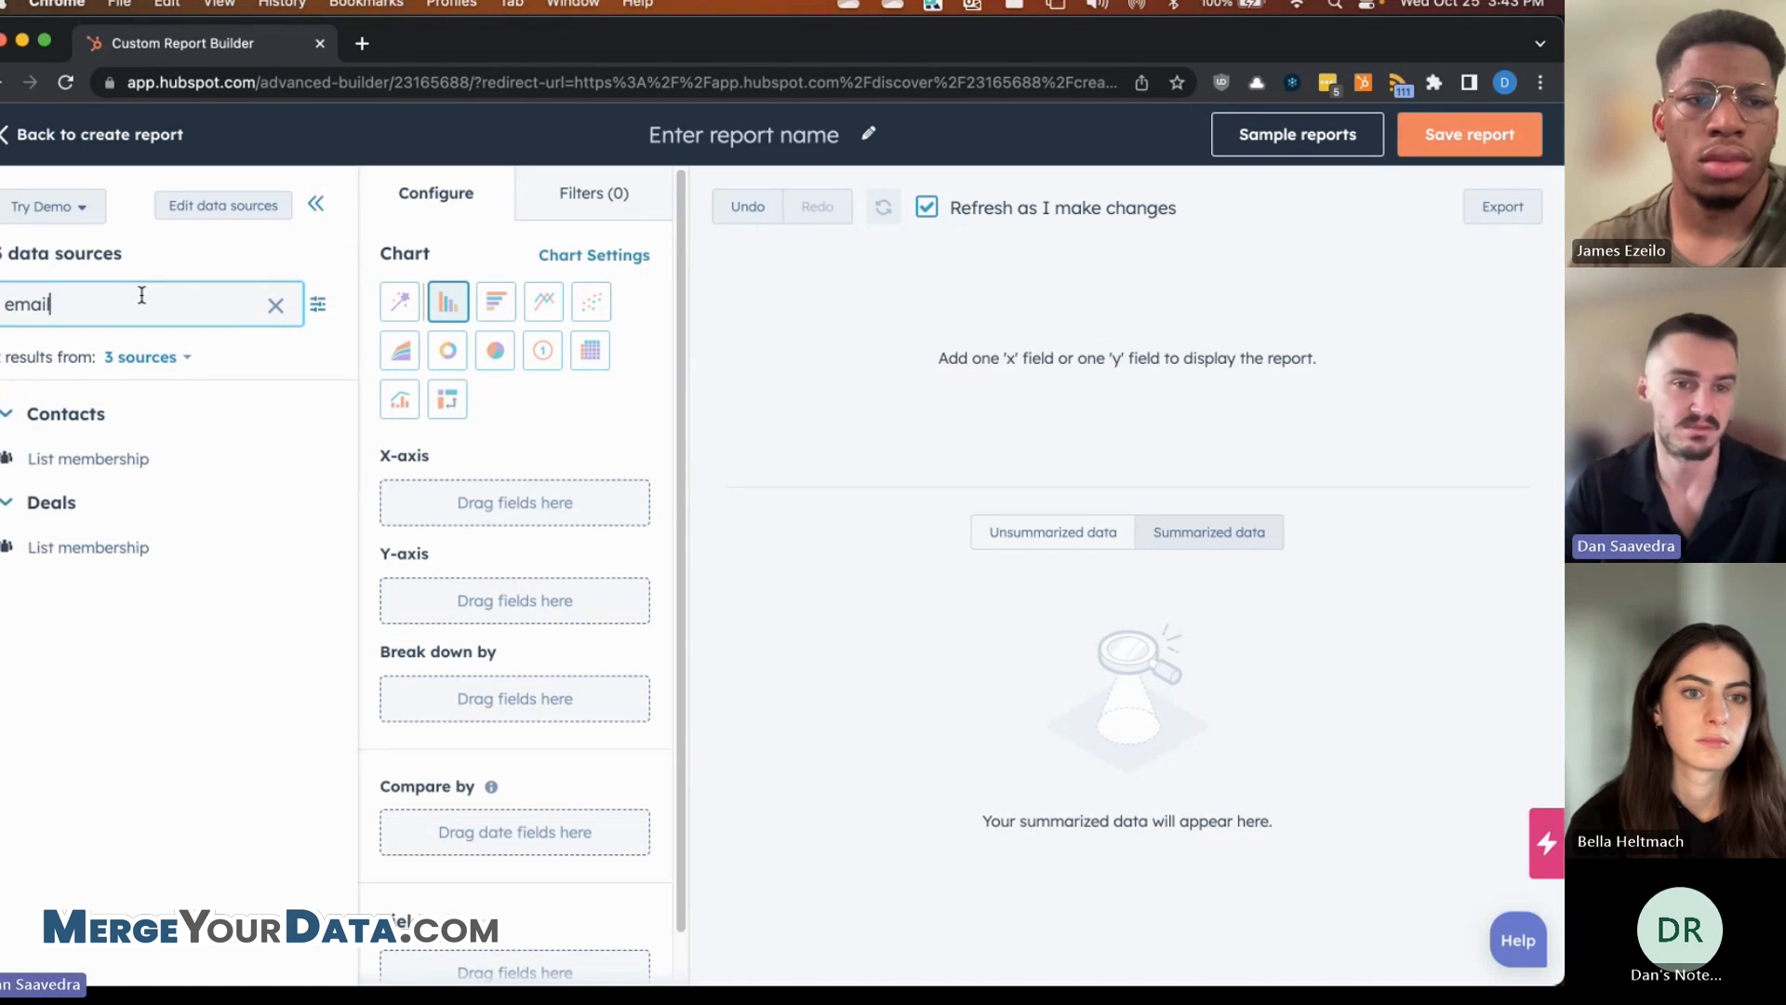
drag(101, 493, 465, 488)
click(600, 355)
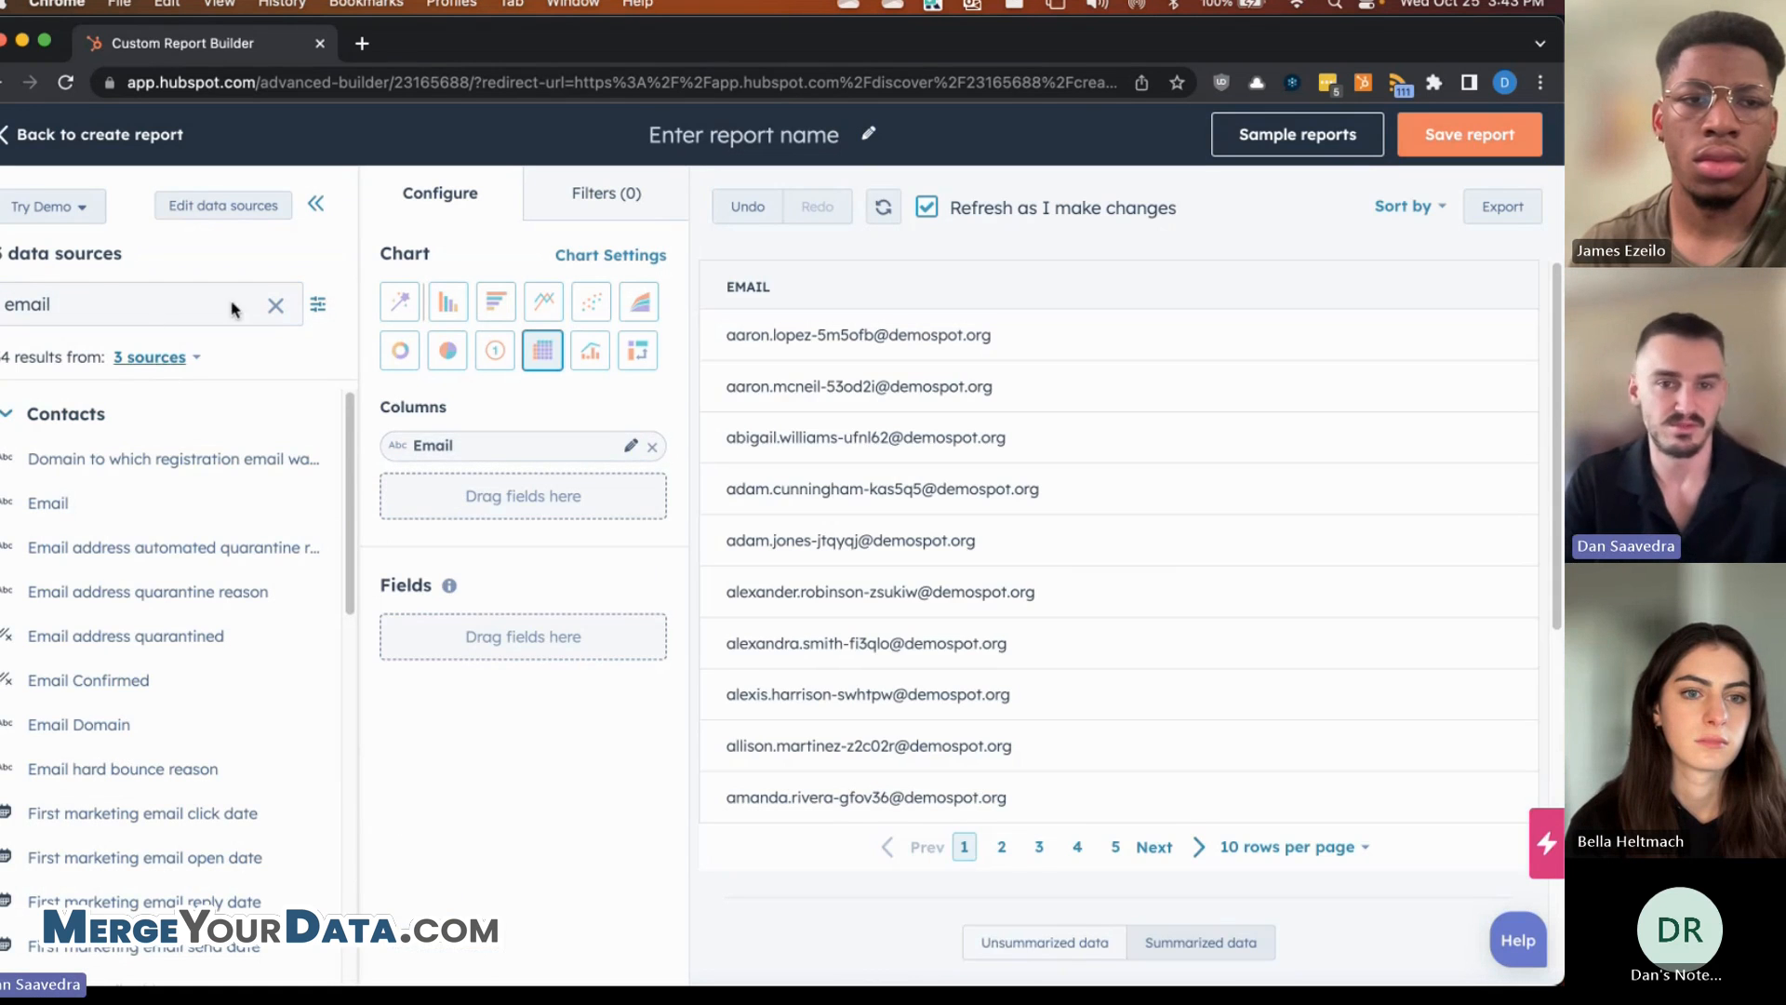
- Add a filter requiring Number of Associated Deals greater than 1, then return to Configure
click(608, 207)
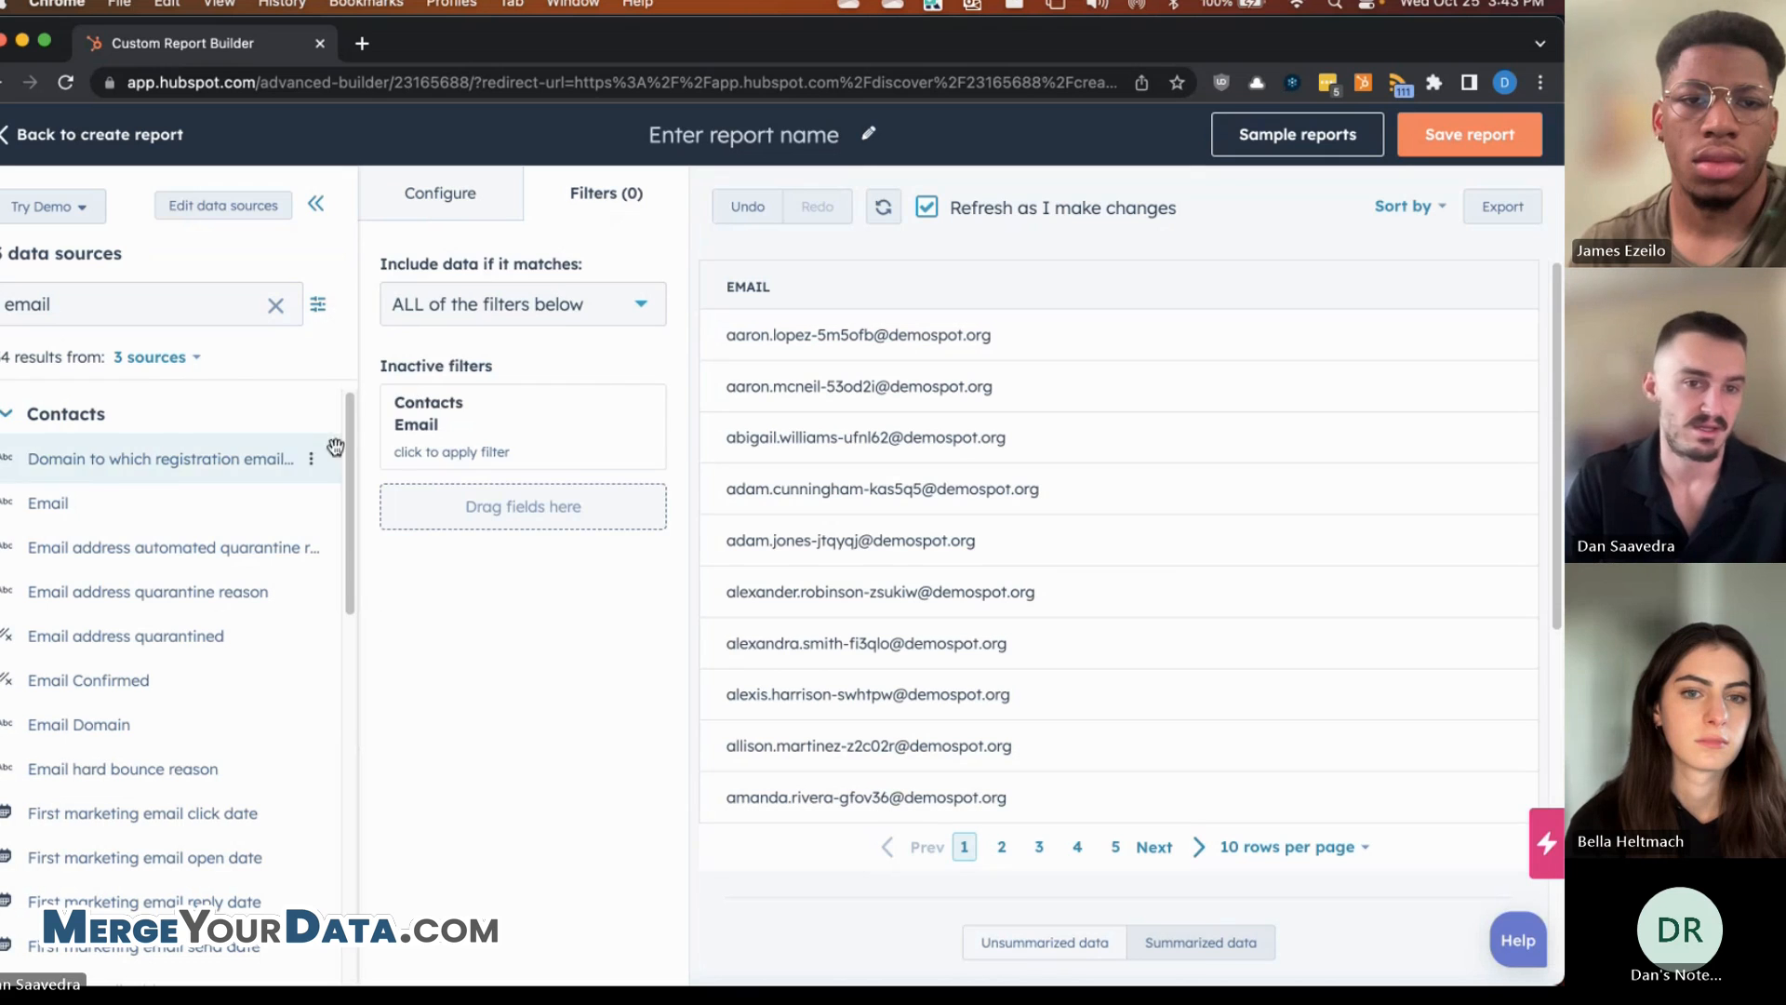
click(177, 313)
key(ctrl+a)
text(numbe)
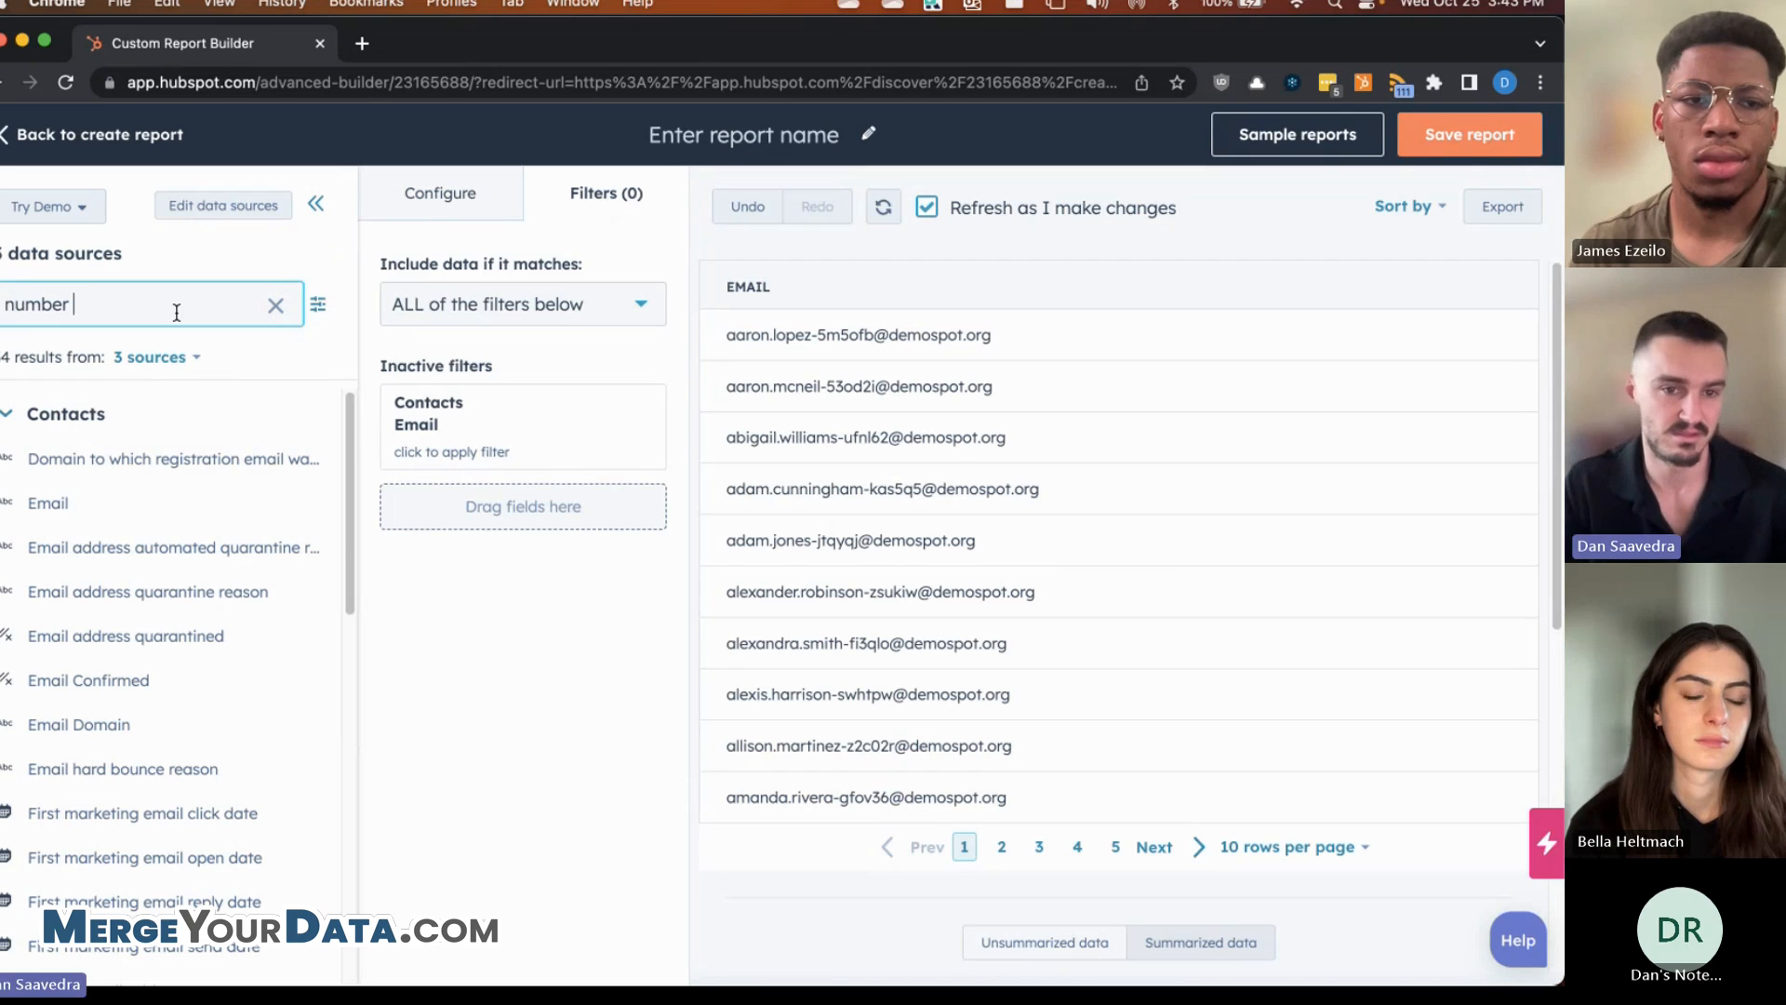
text(r )
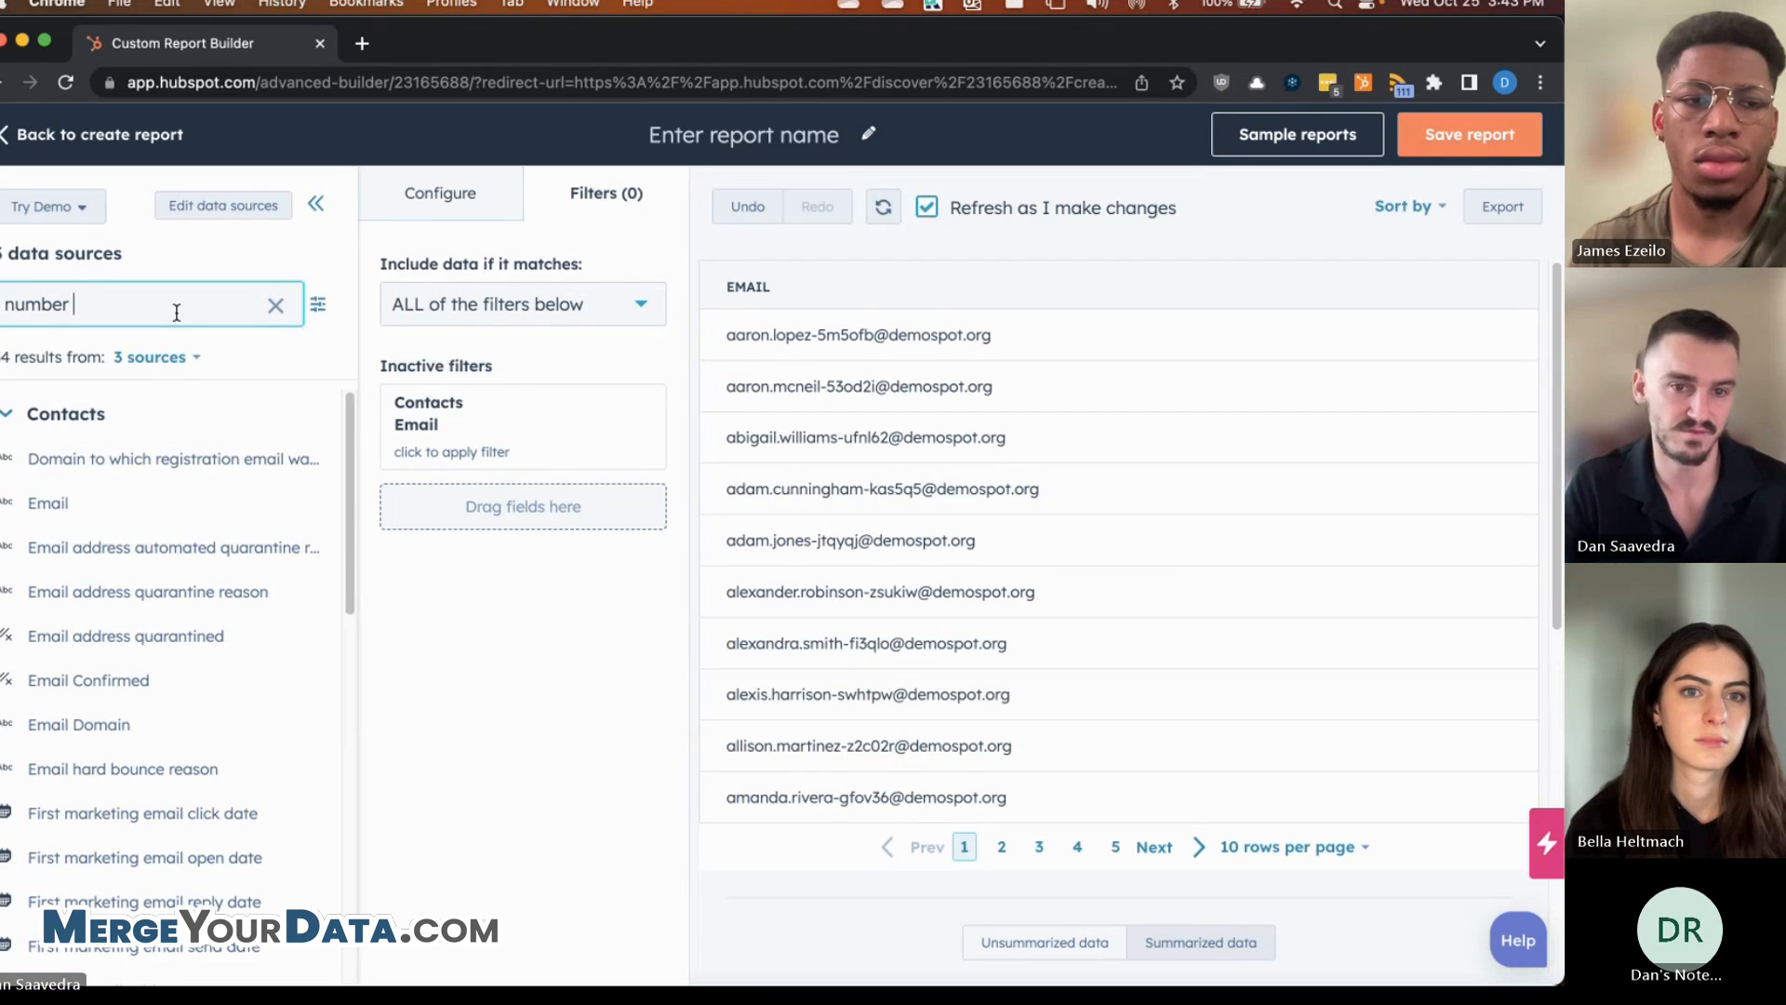
text(of)
click(132, 458)
click(485, 519)
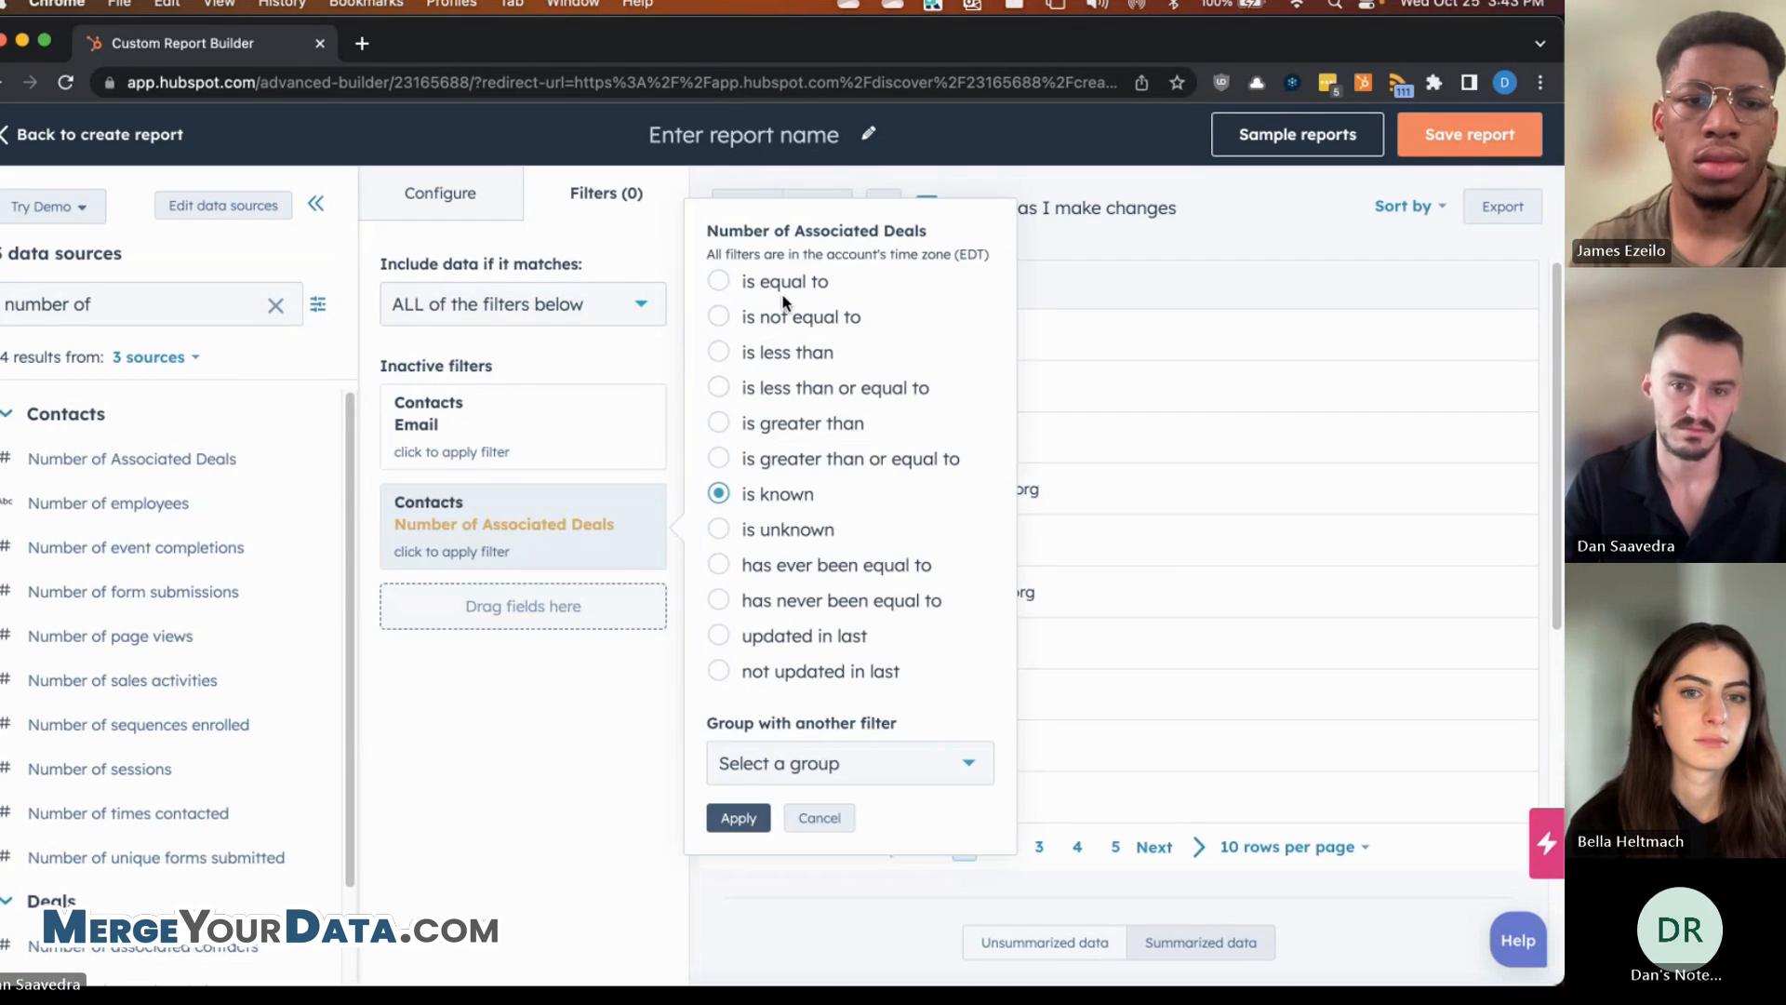
click(792, 423)
text(1)
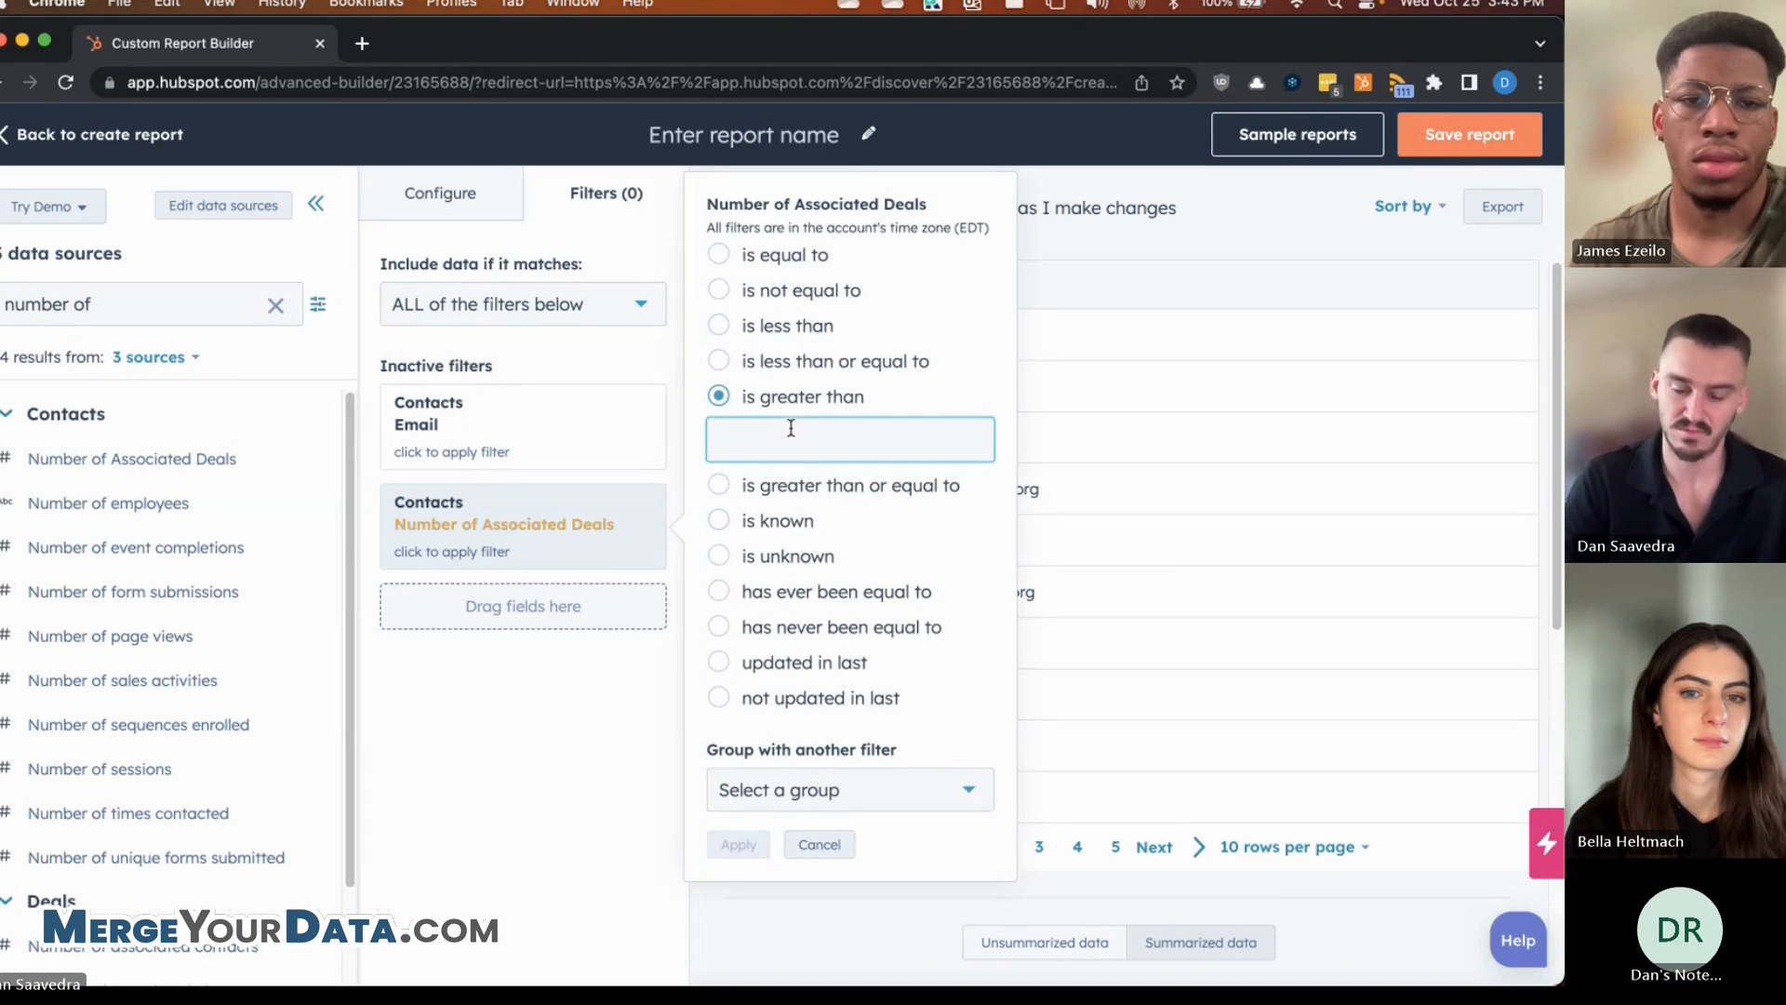
click(739, 844)
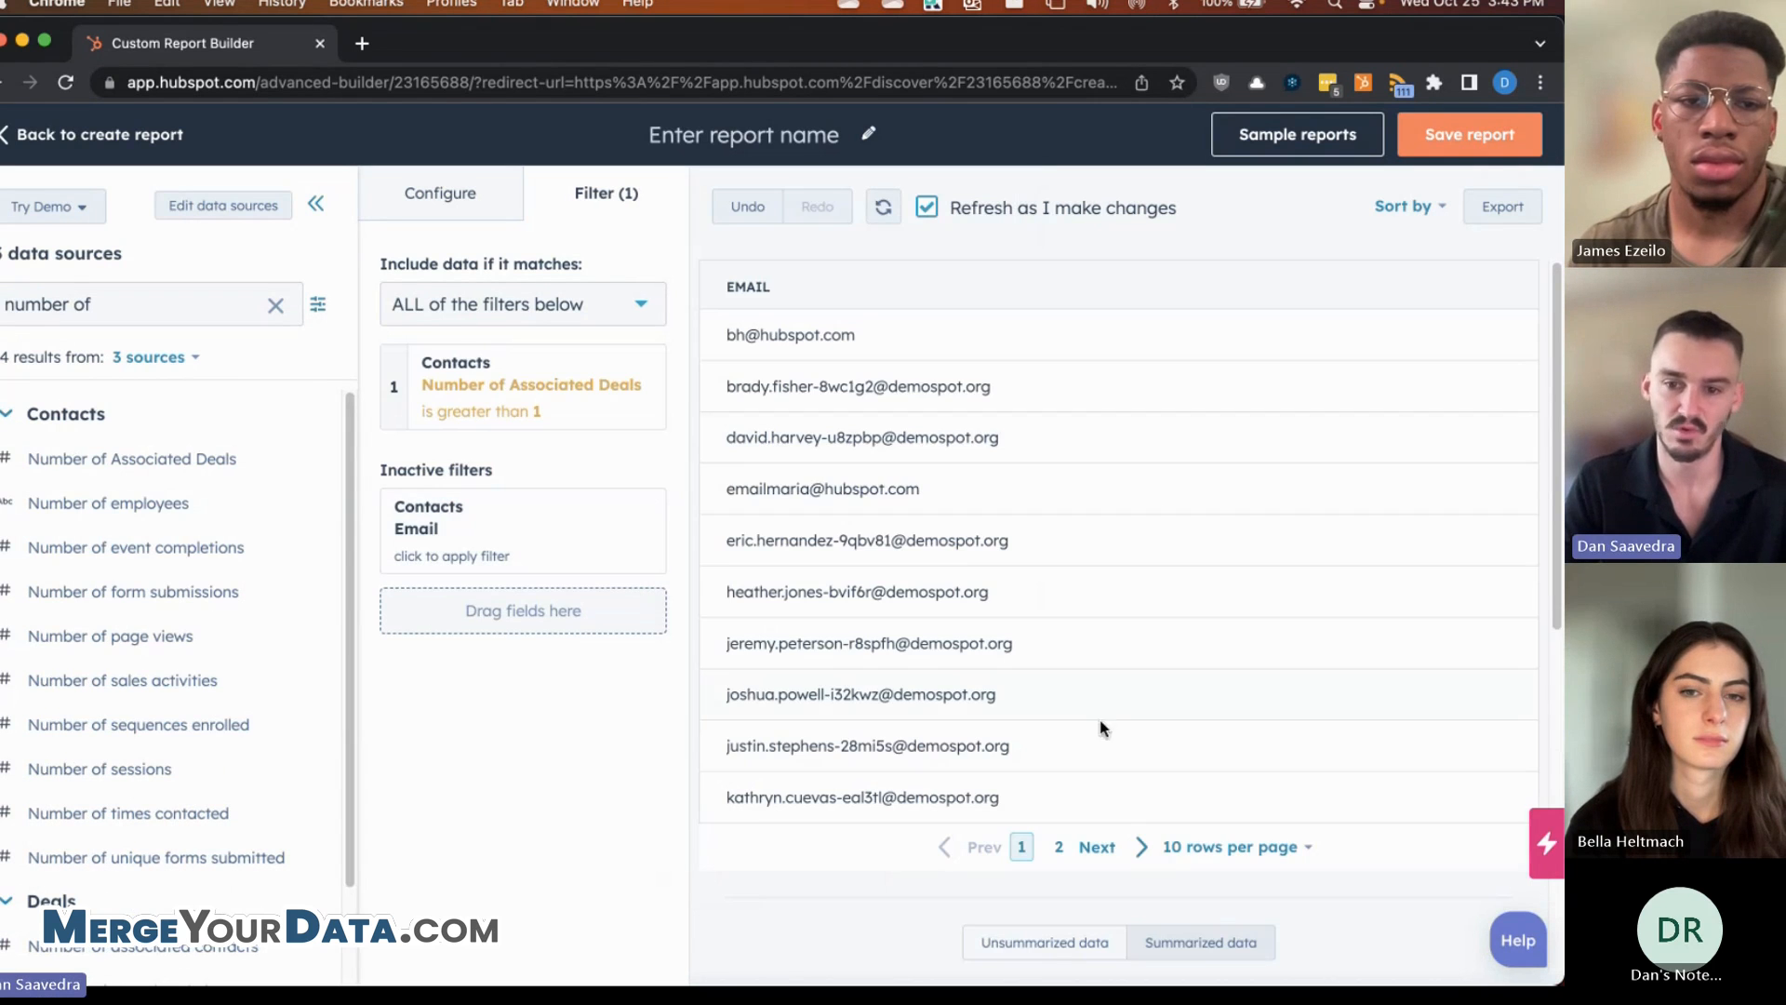
click(462, 217)
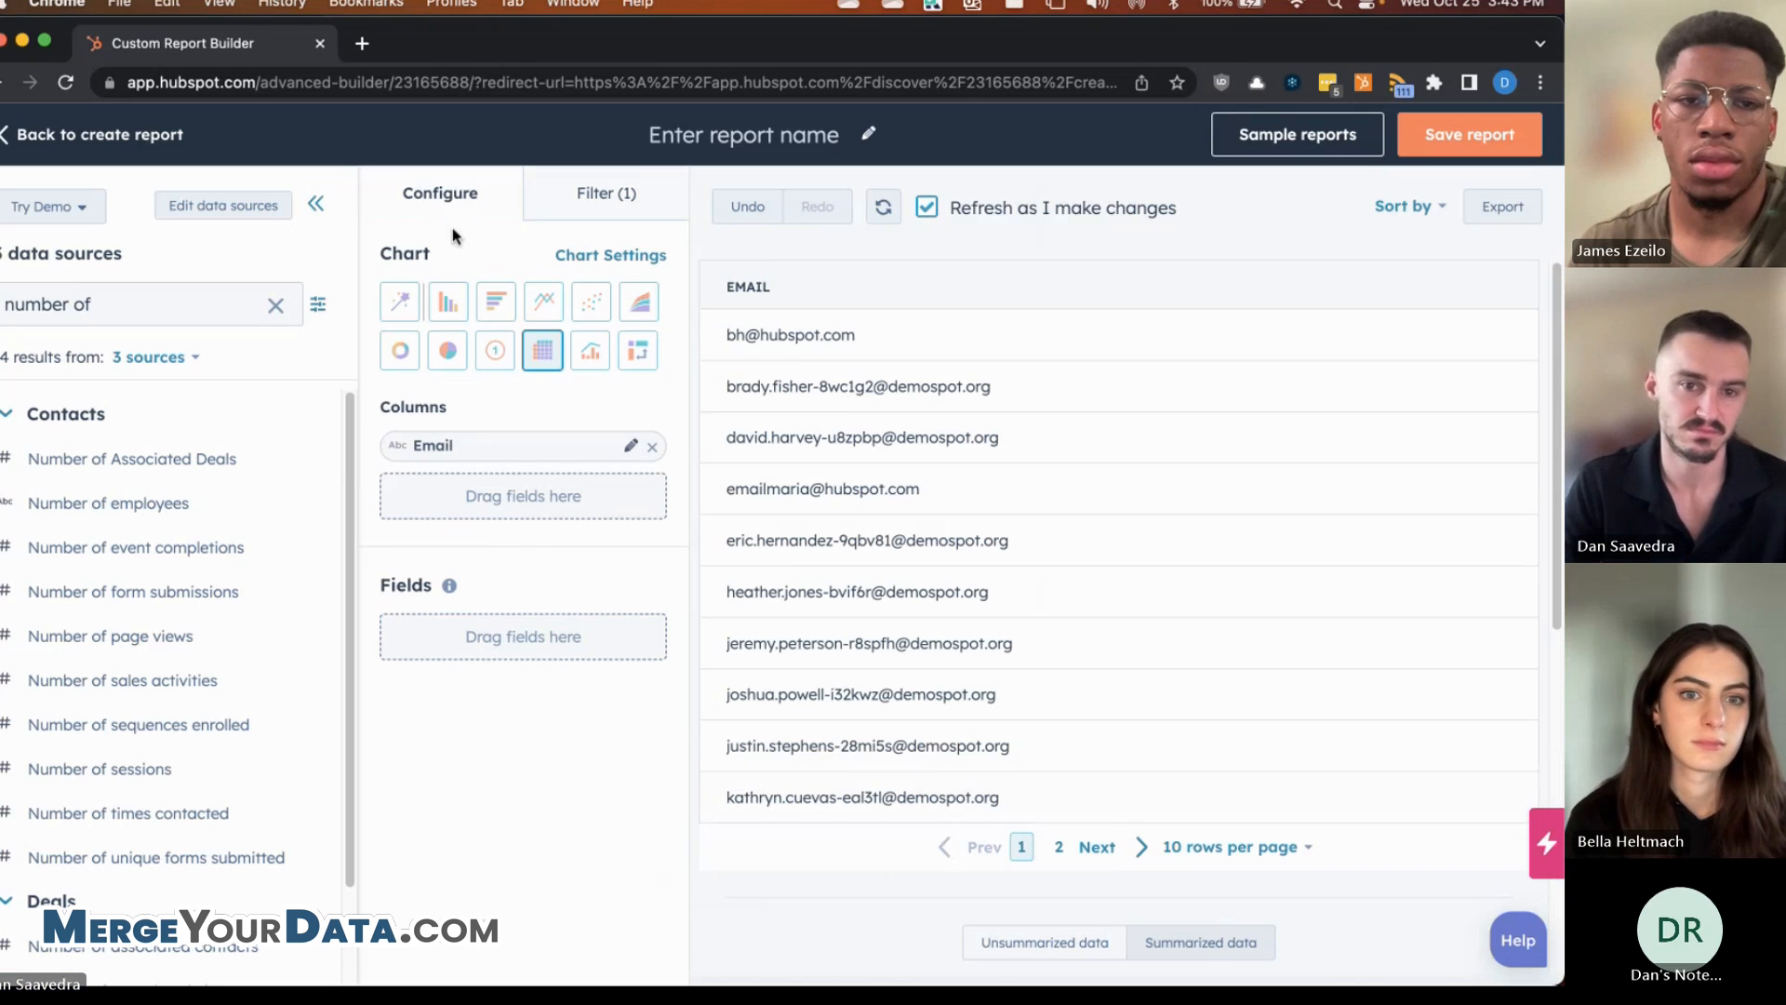
- Search the field list for 'amount' and add the deal Amount field as a column beside Email
triple_click(180, 312)
key(BackSpace)
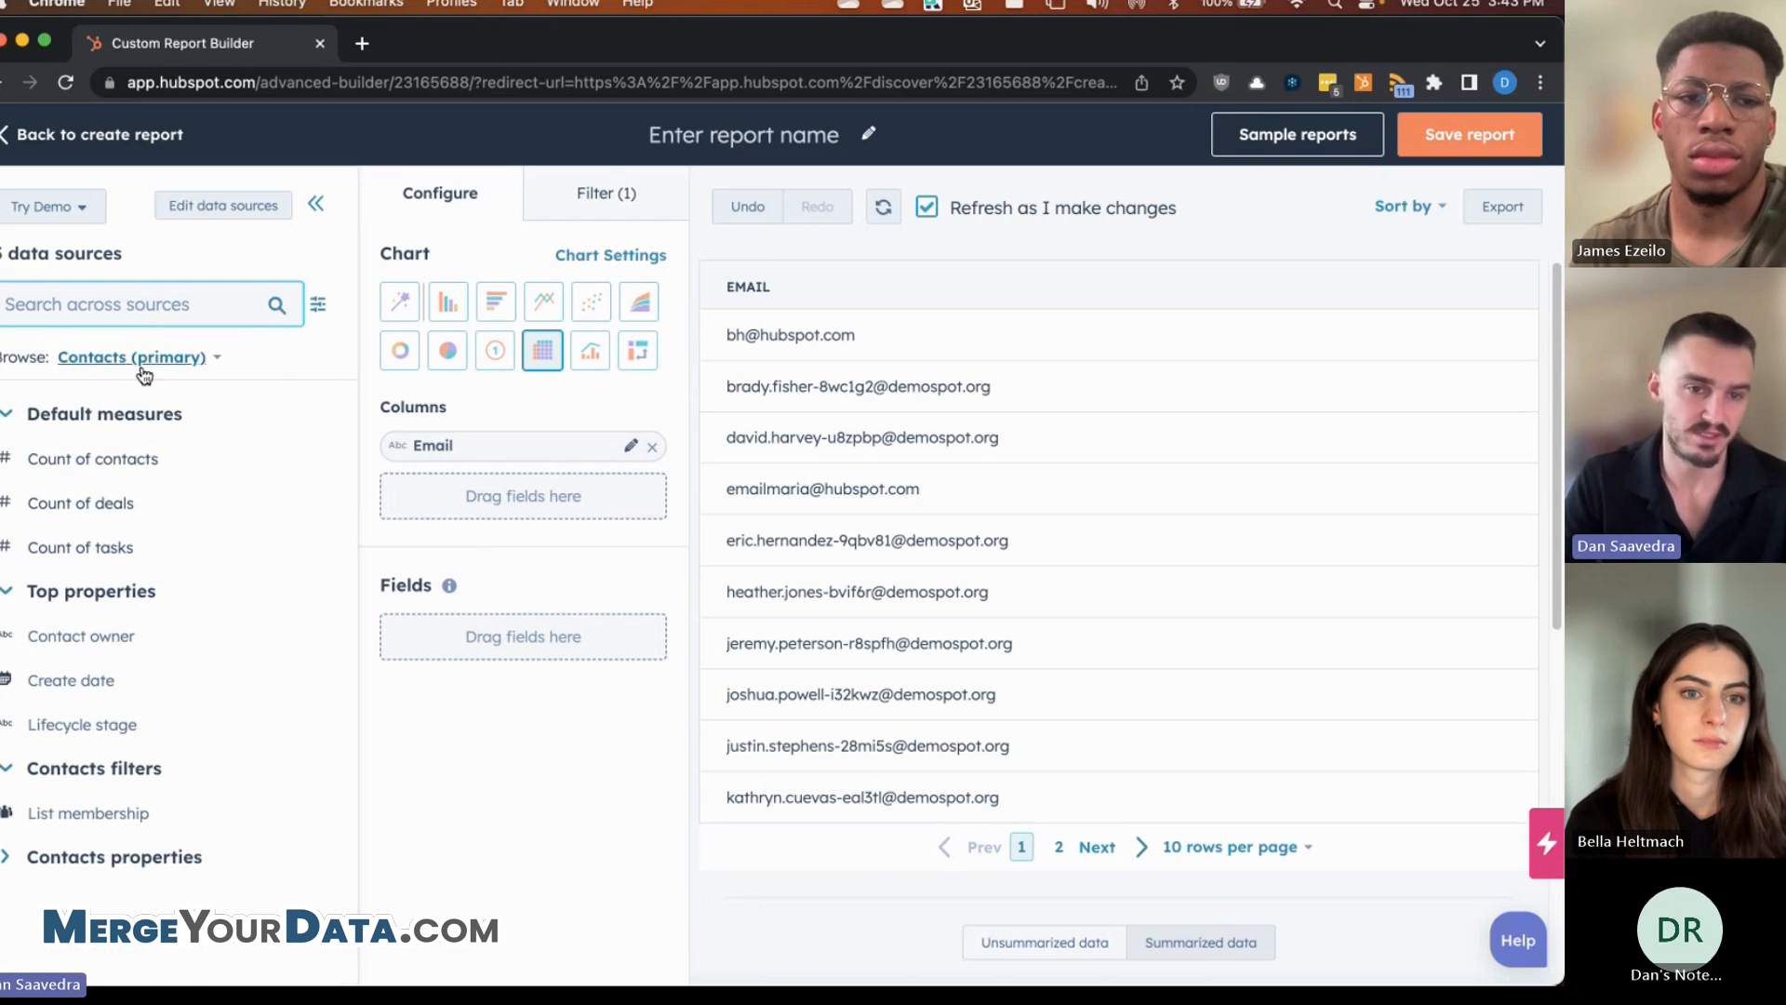
text(amount)
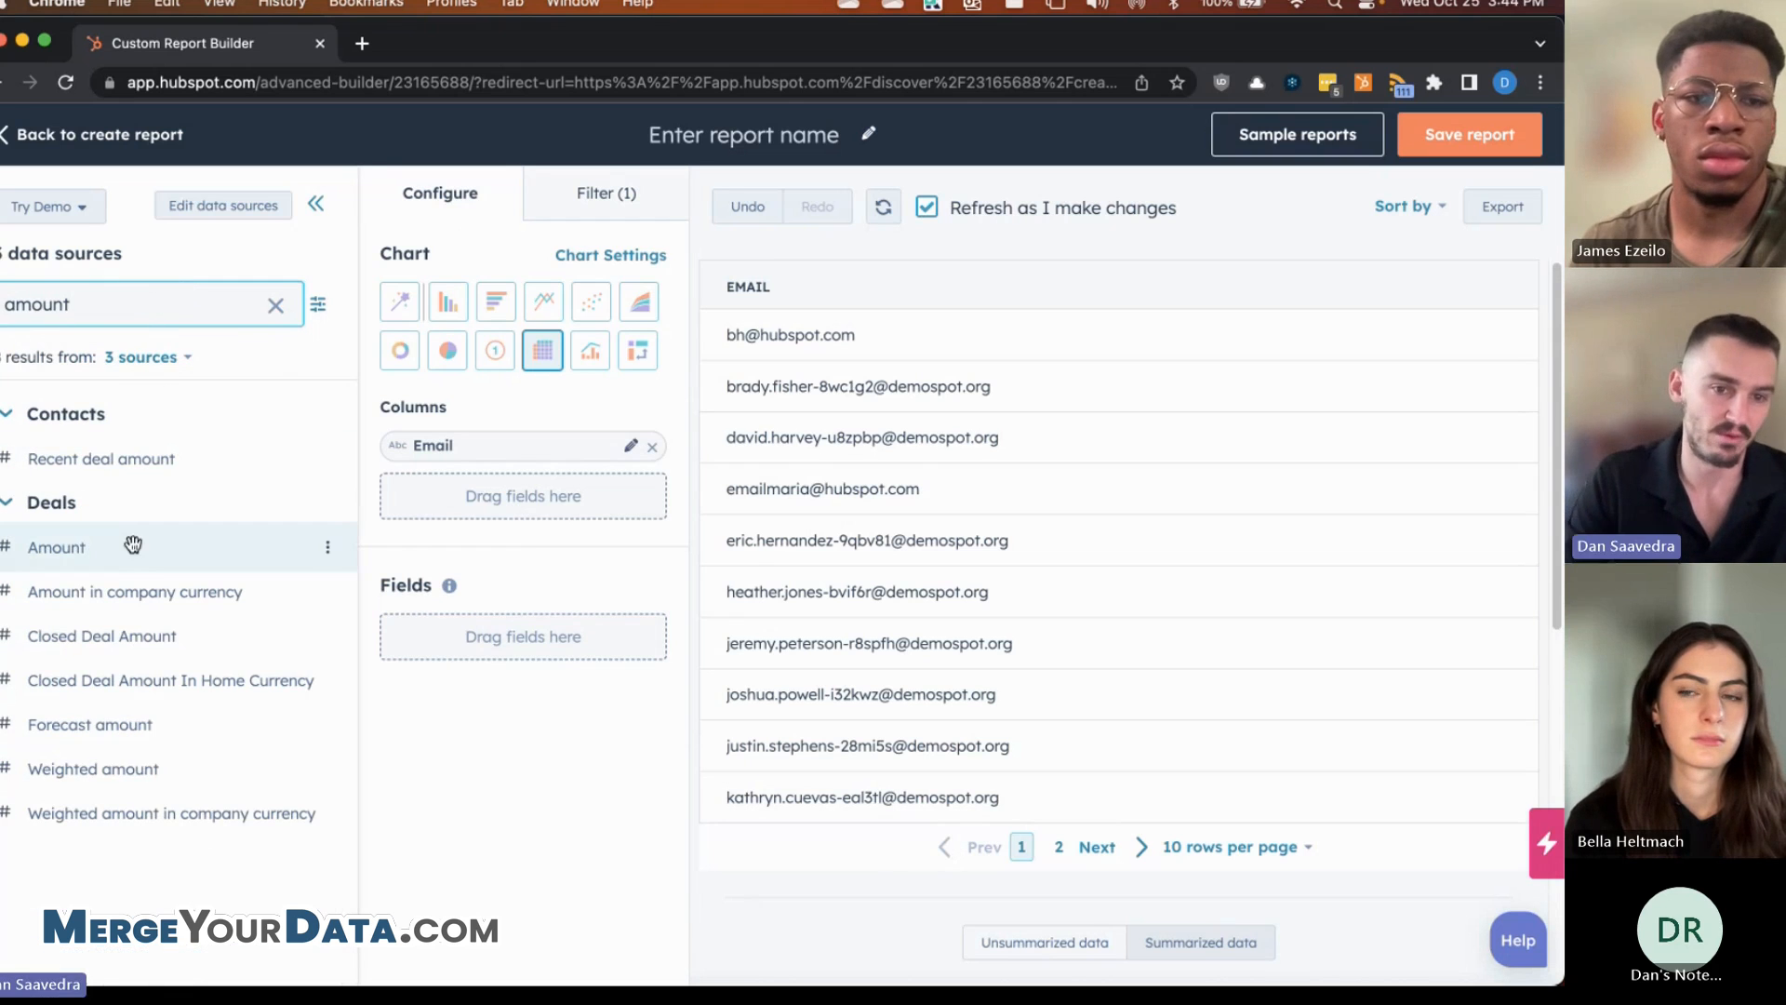
drag(132, 546, 561, 507)
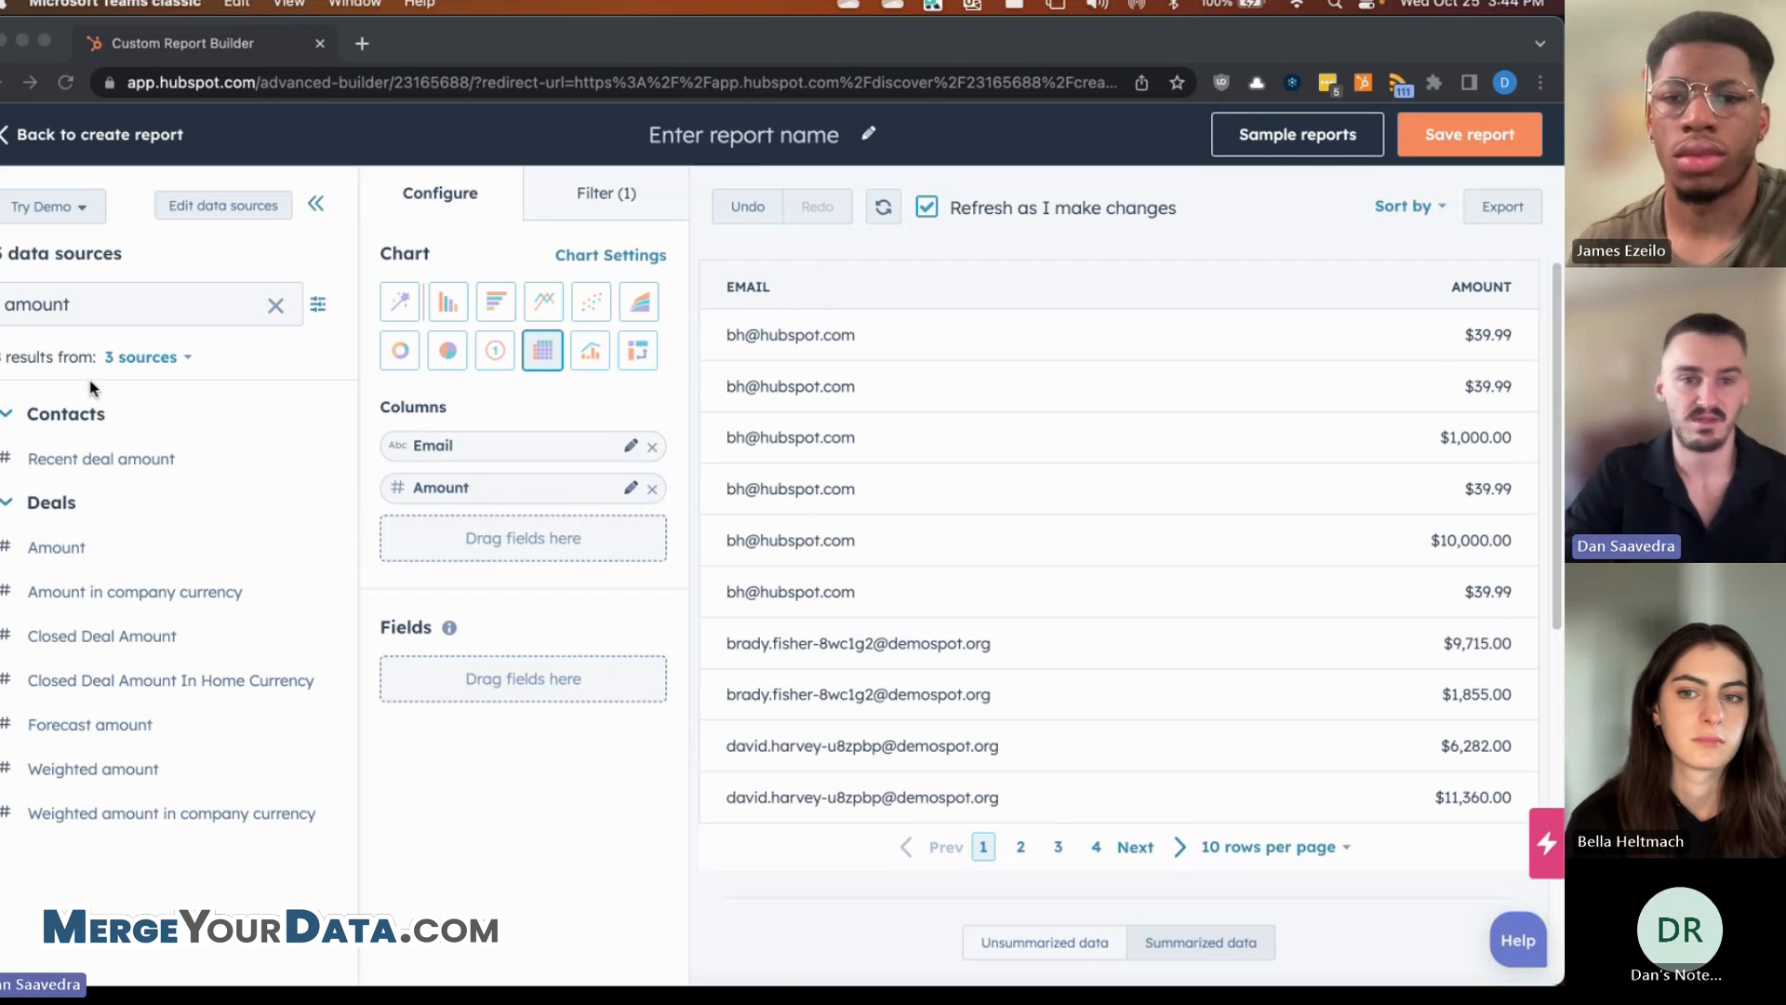
- Replace the field search term with 'id'
click(119, 305)
double_click(121, 308)
text(id)
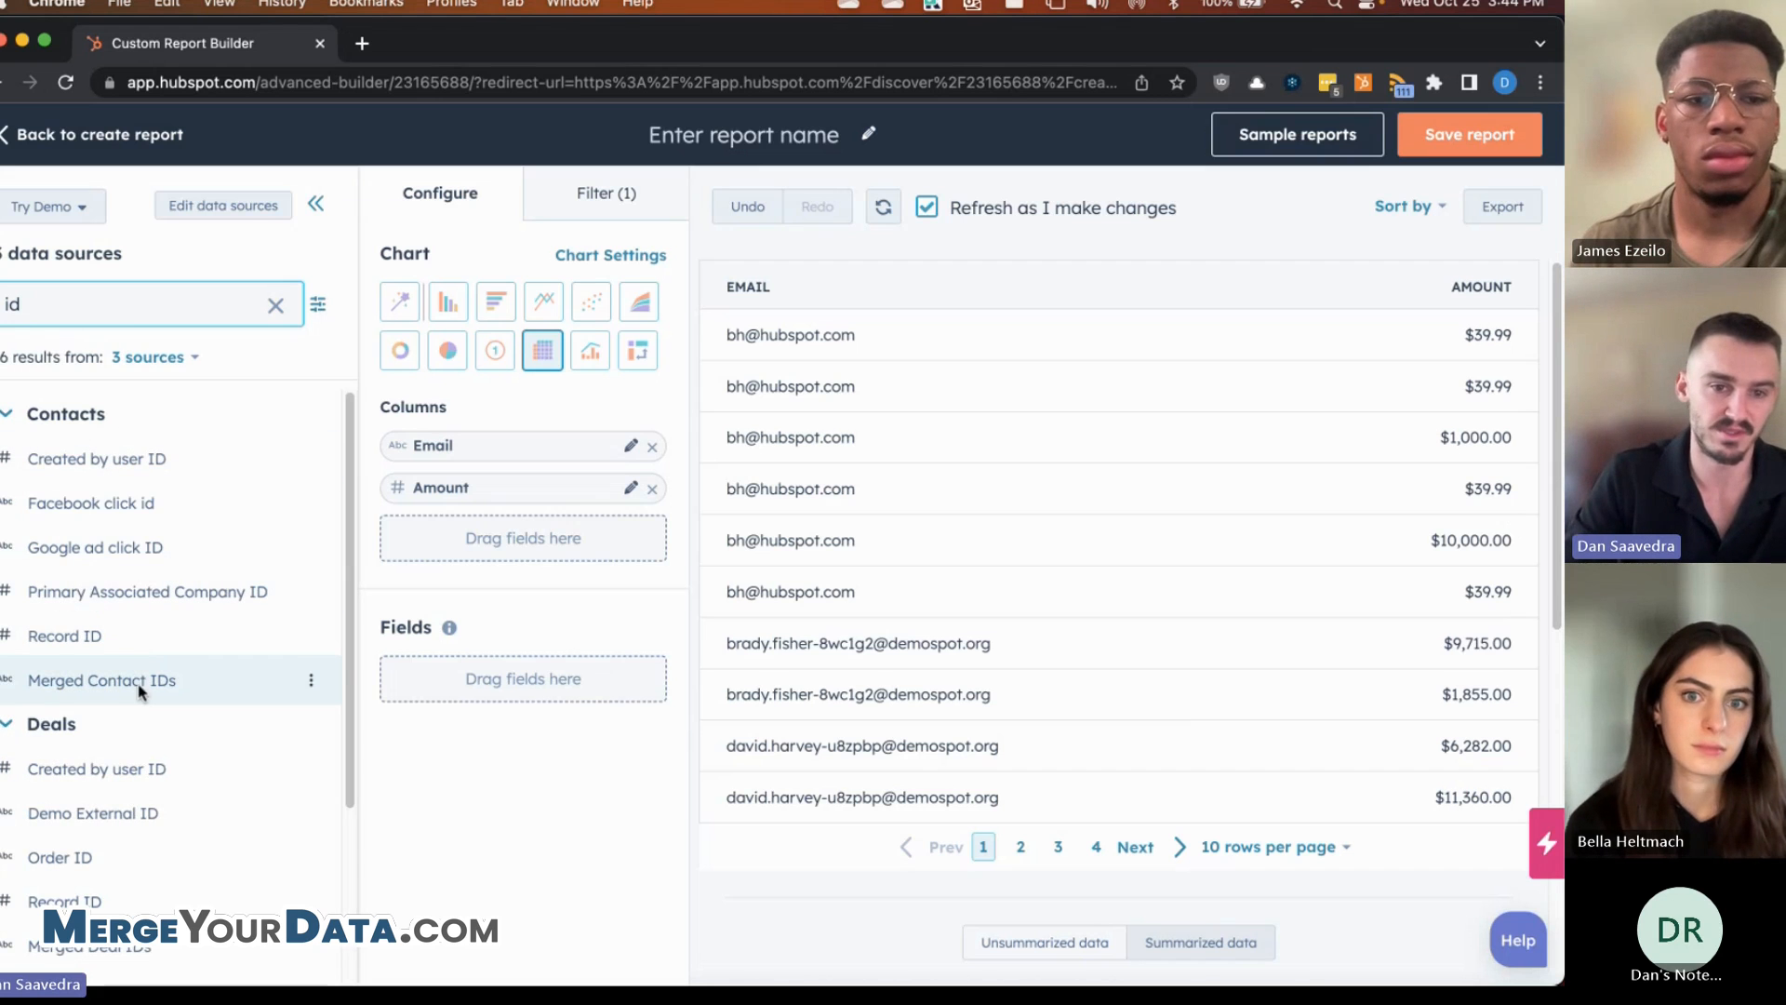
- Add the Deals Record ID field as a third column, then scroll the table right to check it
click(121, 644)
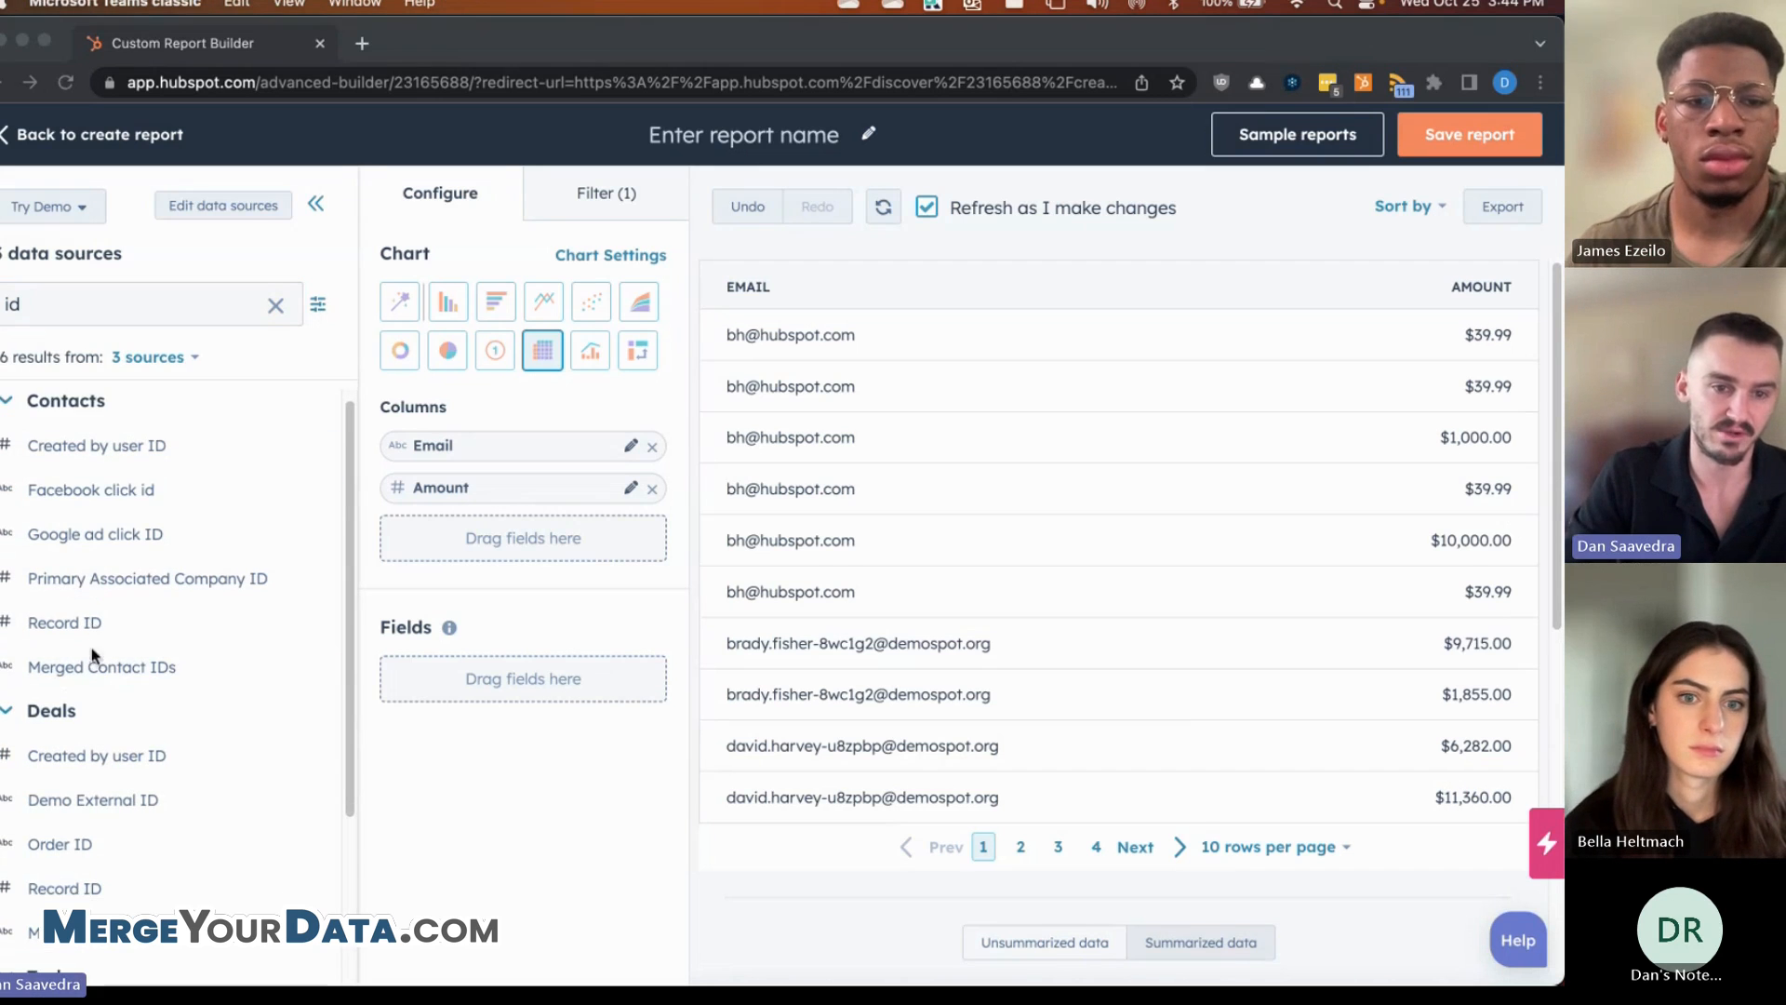
scroll(90, 651, down, 3)
click(87, 758)
drag(83, 768, 474, 521)
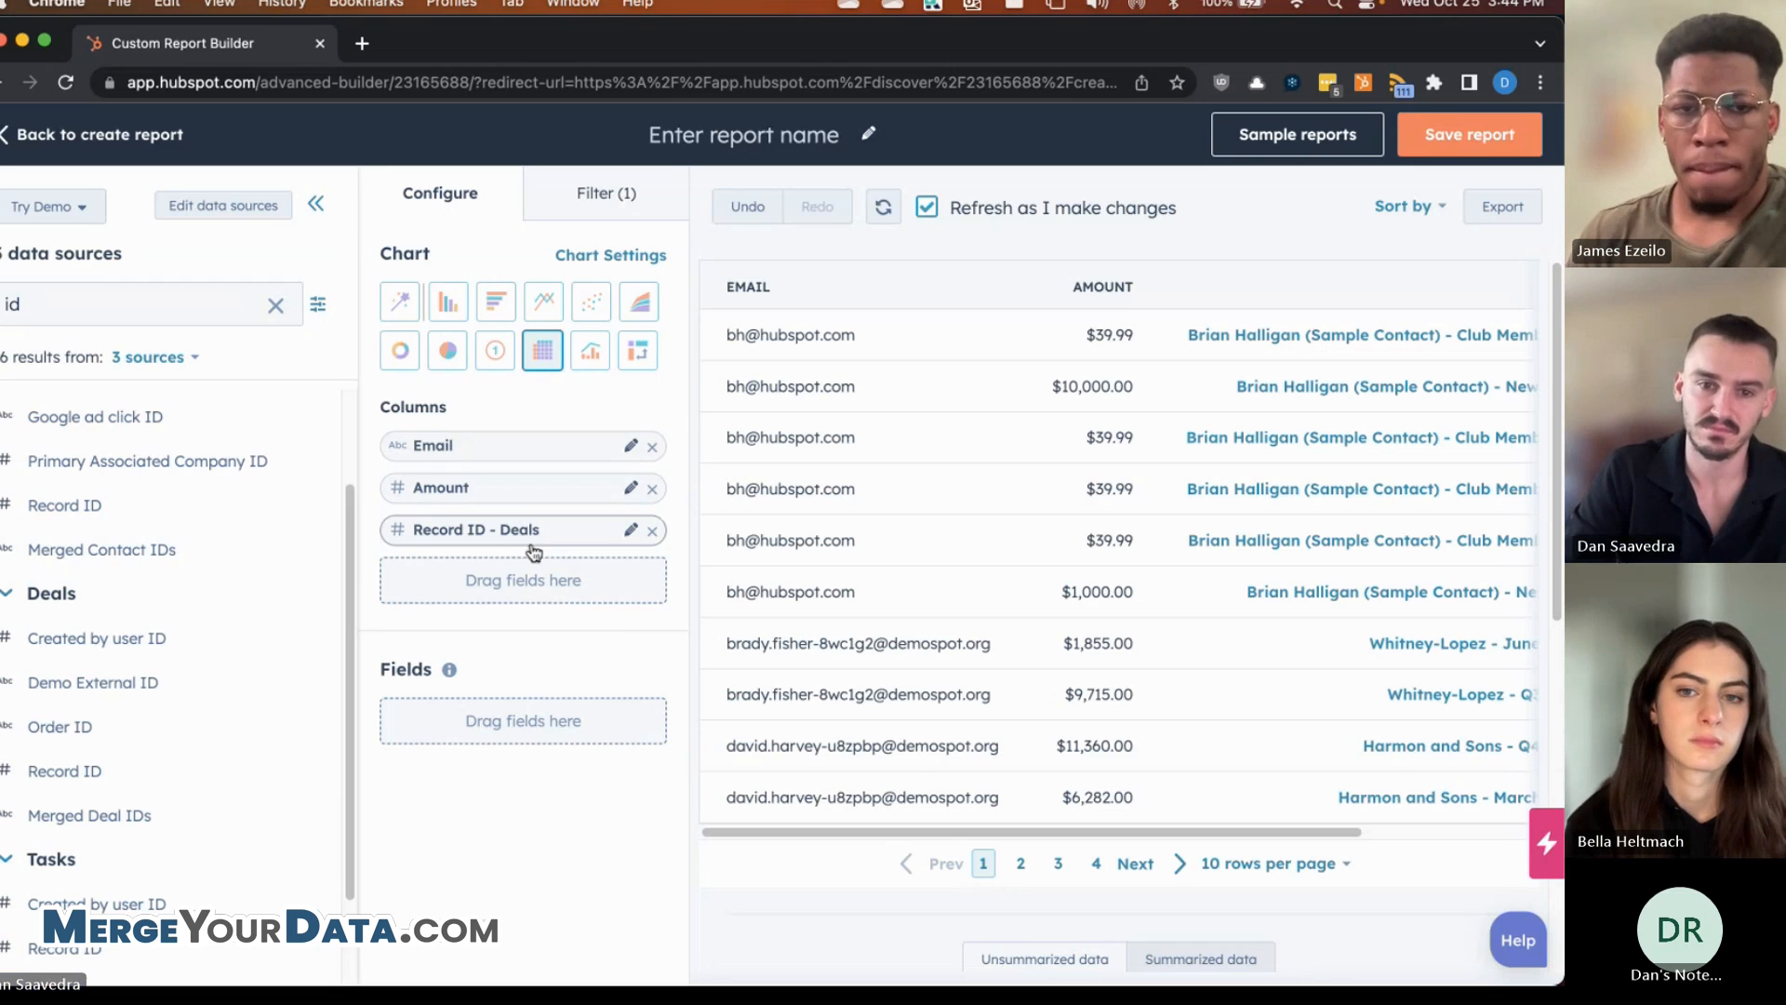
drag(1031, 833, 1267, 856)
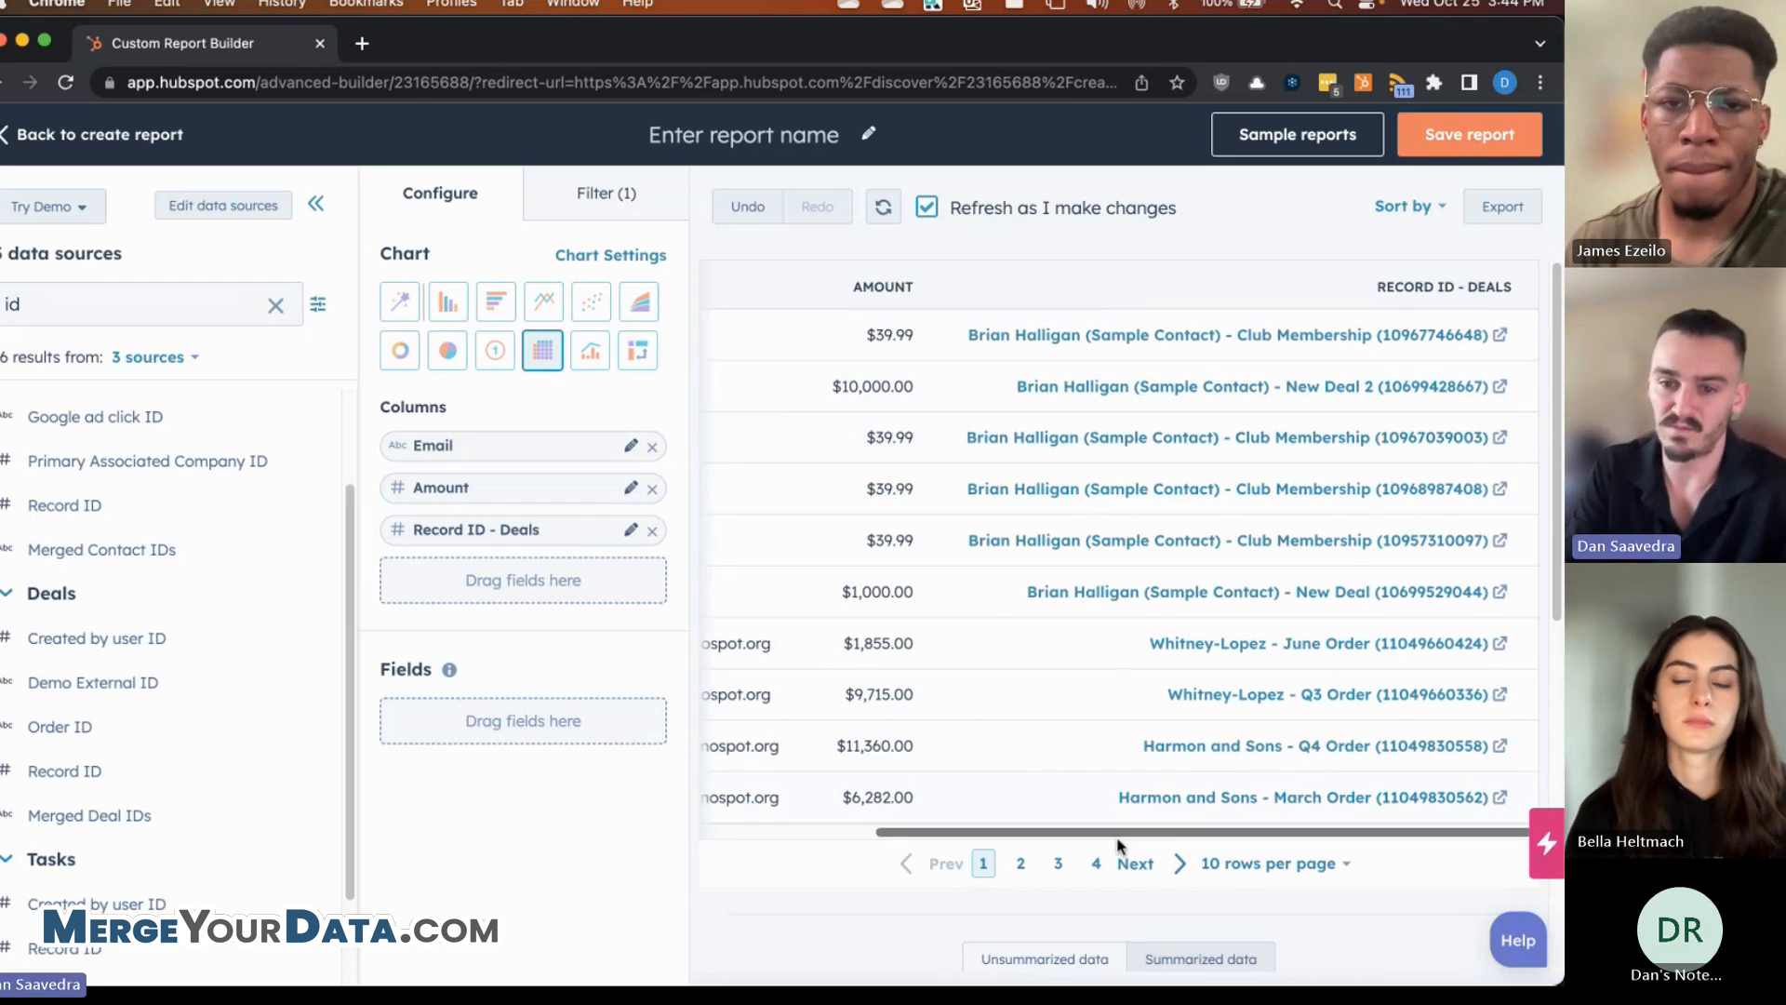
drag(1130, 846, 956, 849)
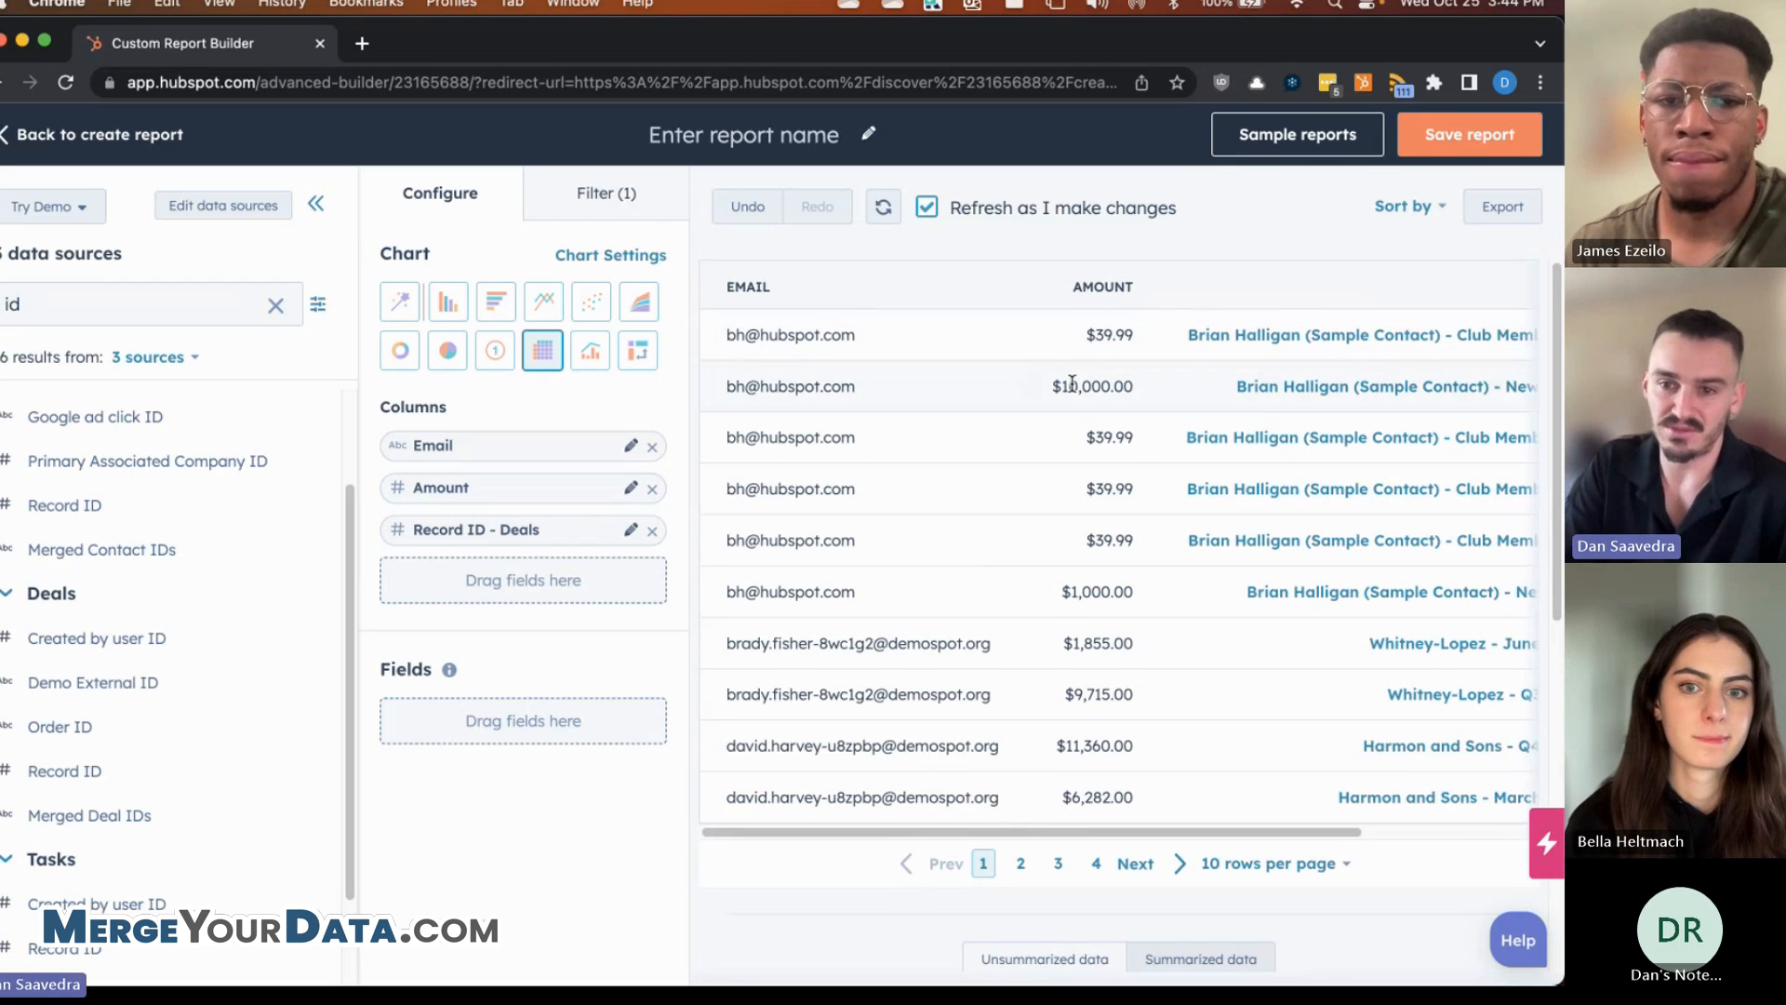
drag(957, 831, 1133, 832)
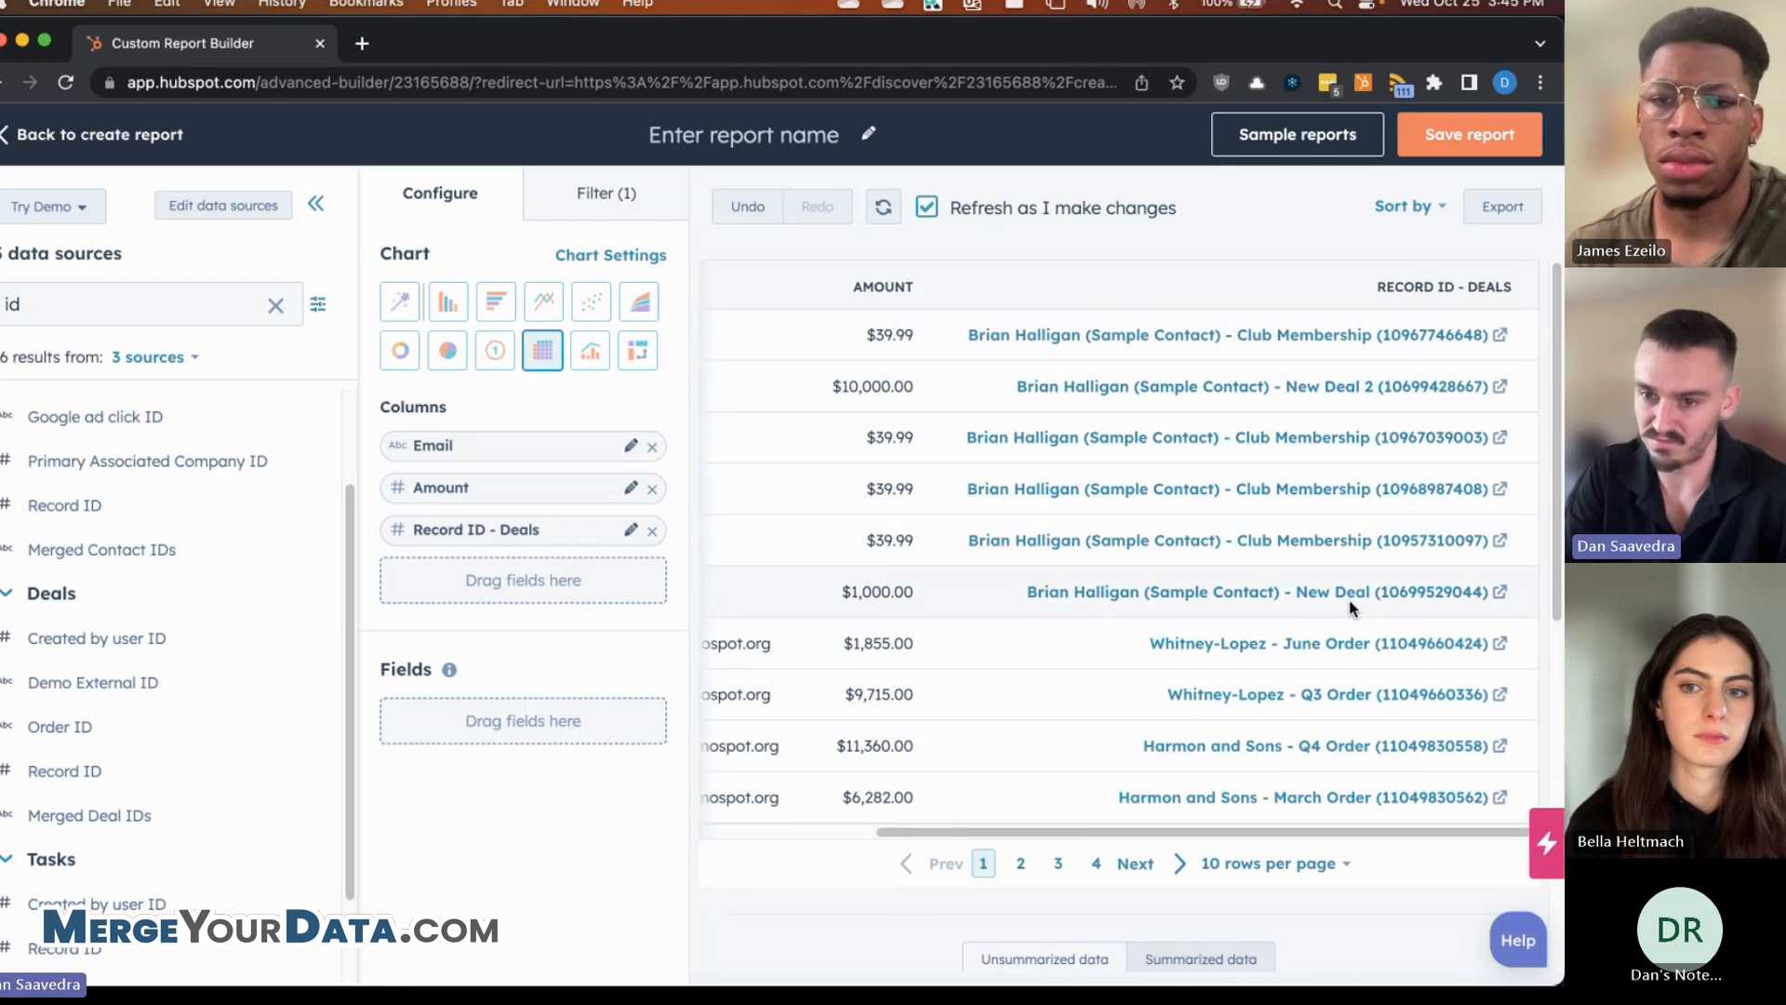
drag(1251, 835, 1078, 833)
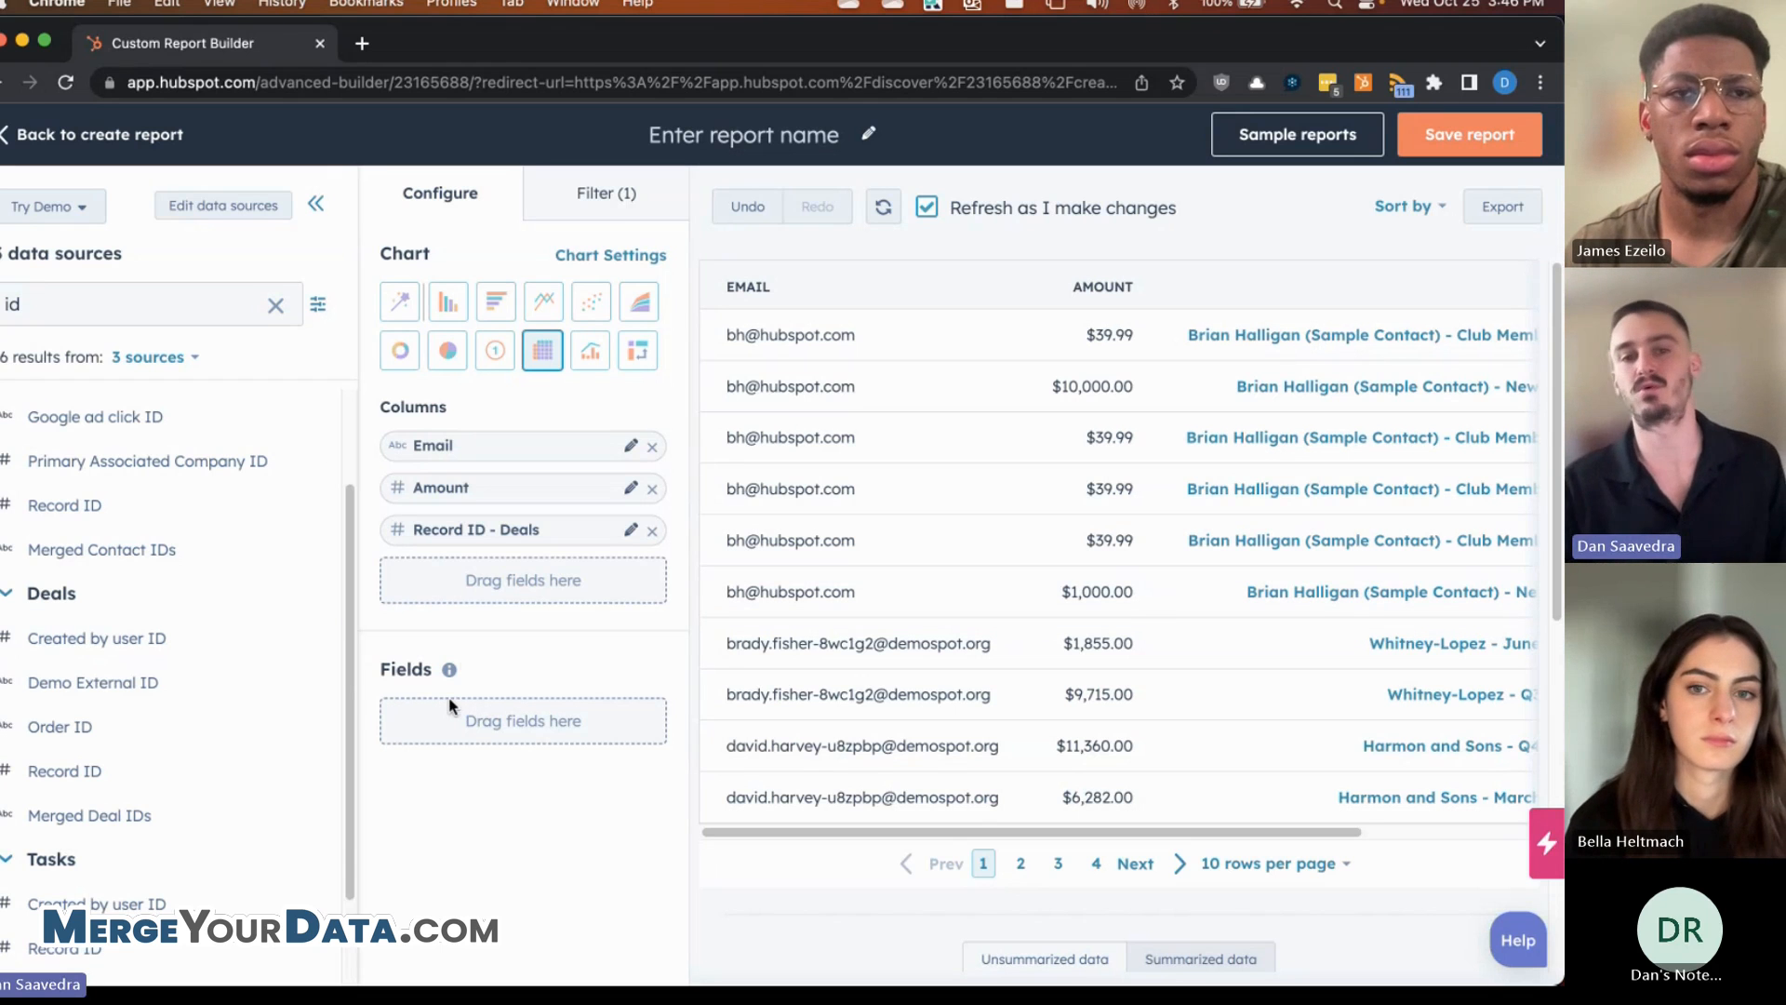
mouse_move(450, 671)
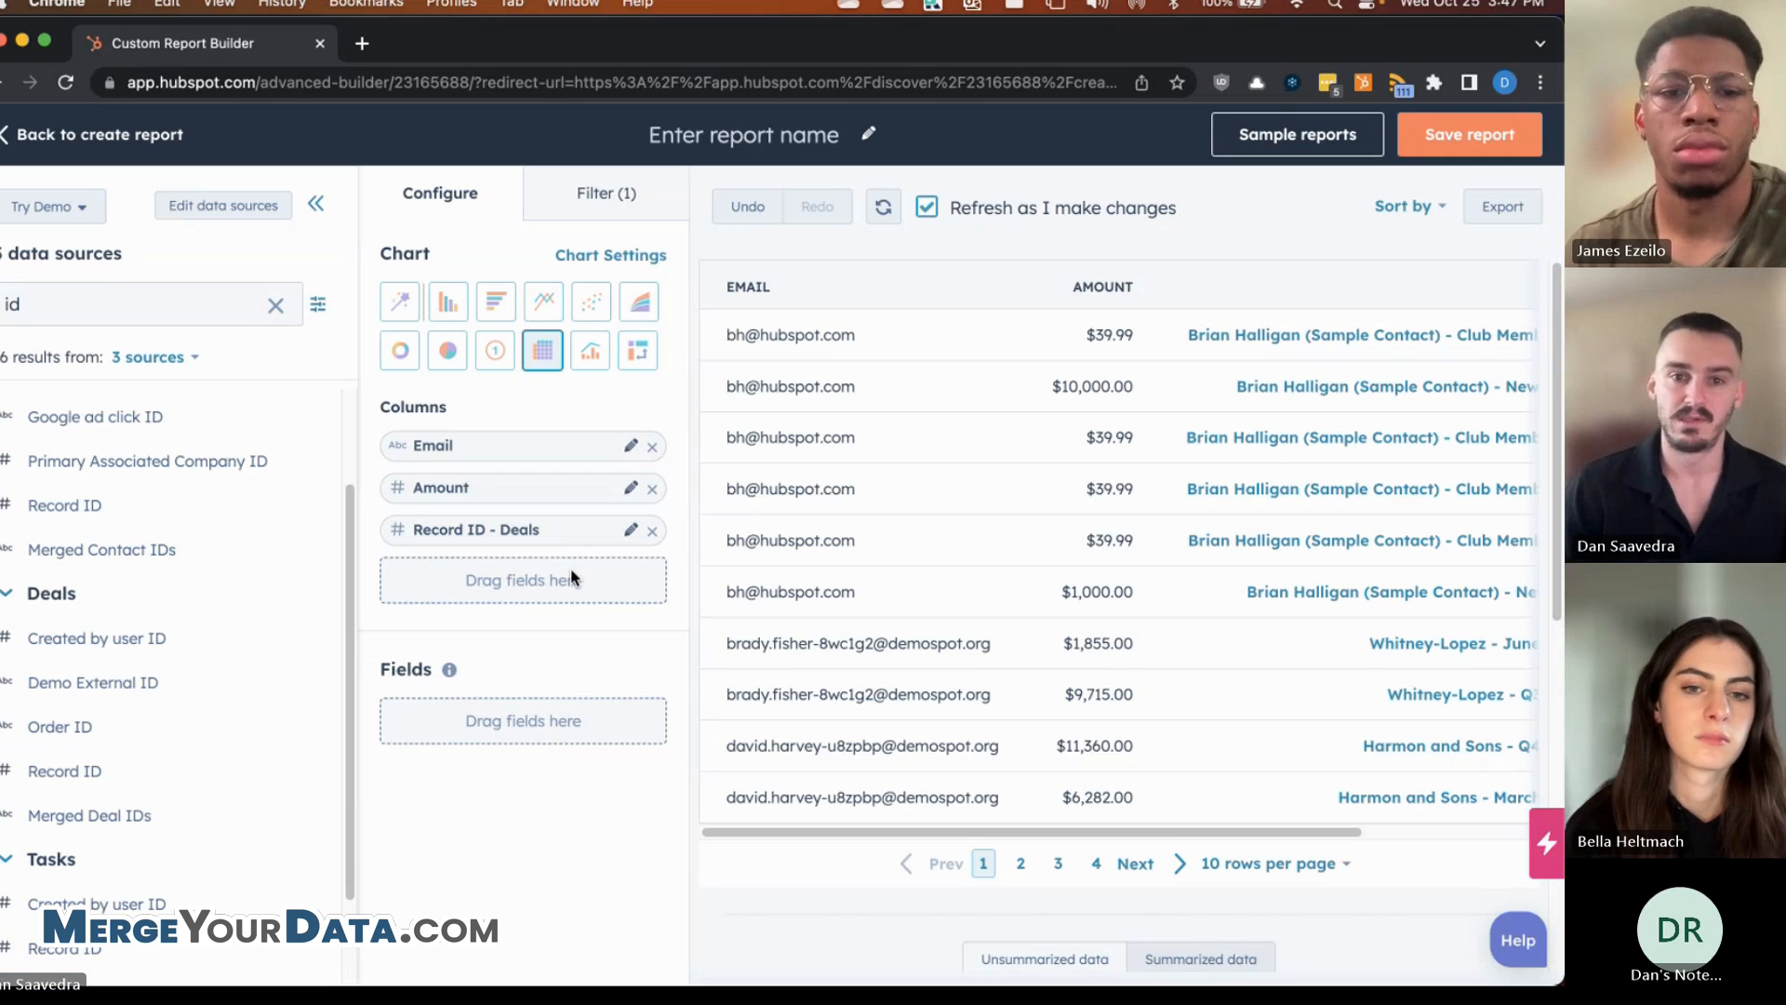
key(super+Tab)
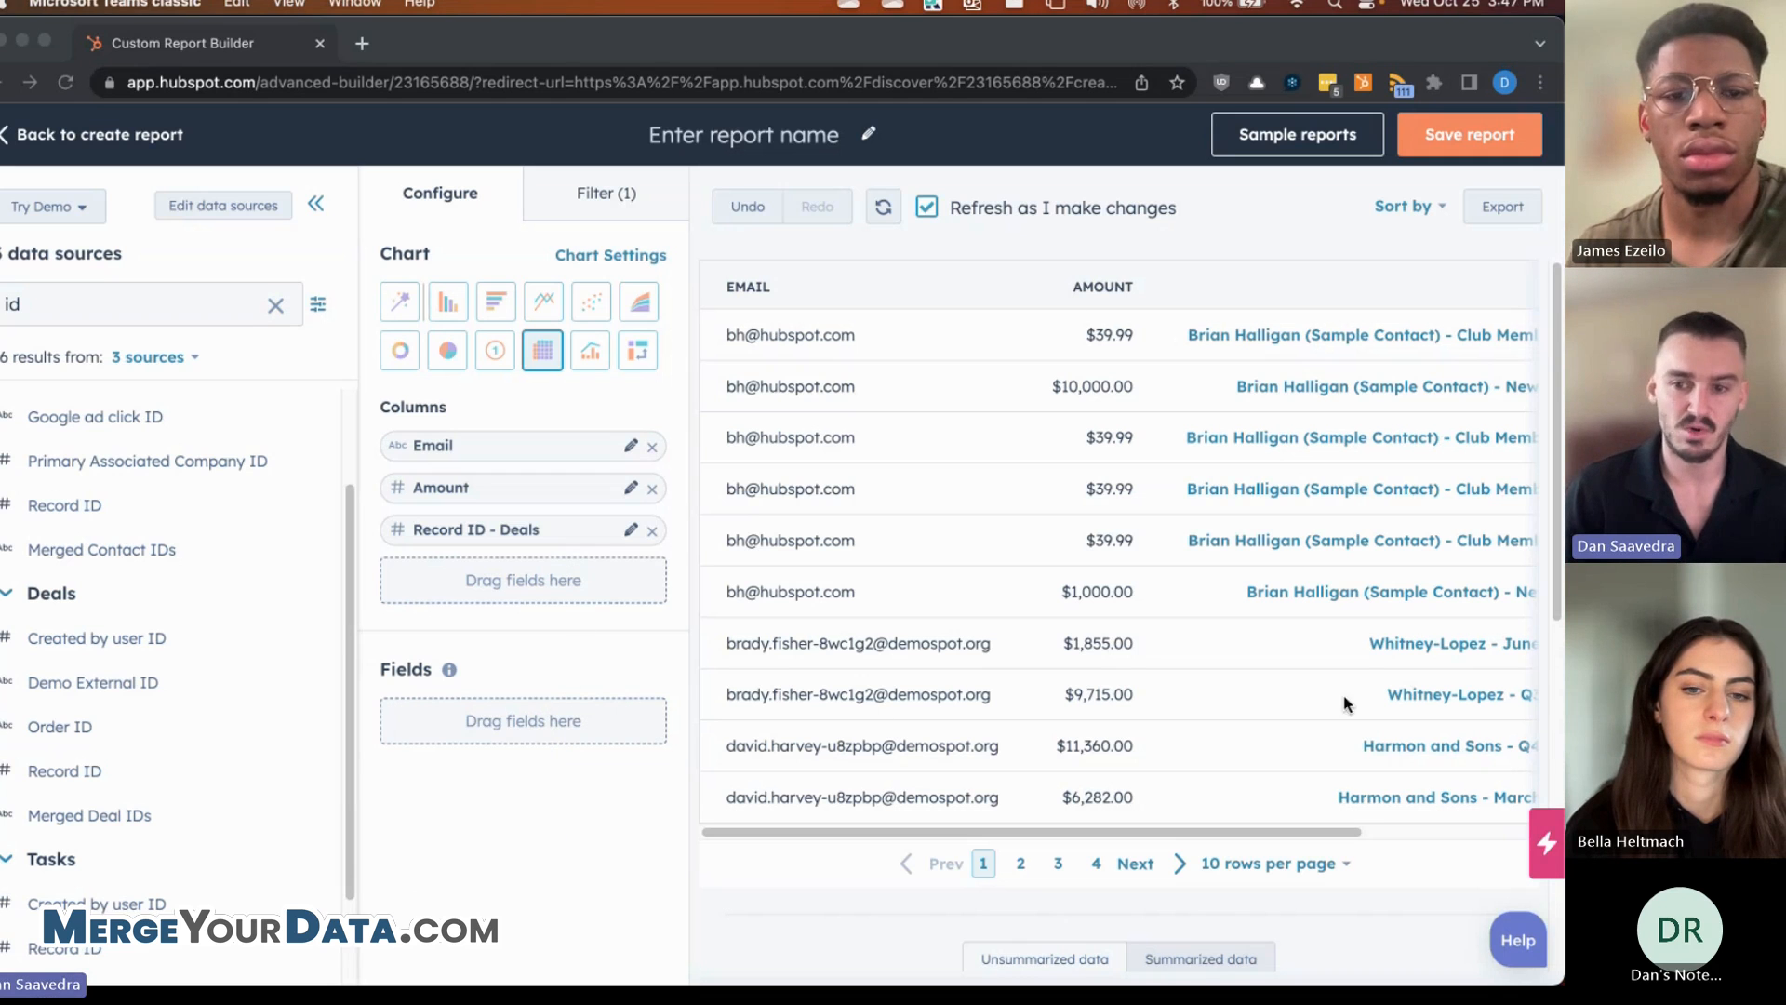